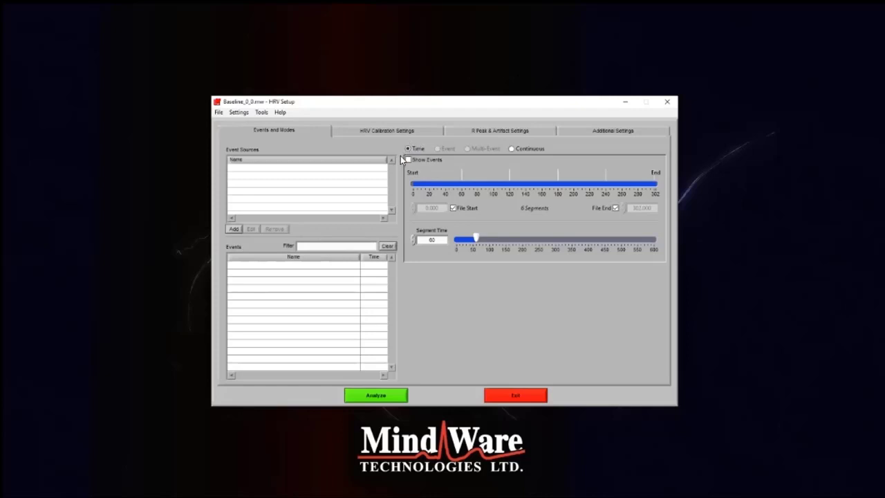
# Open the data file Baseline_0_0.mw from the HRV Webinar Data folder
pyautogui.click(222, 115)
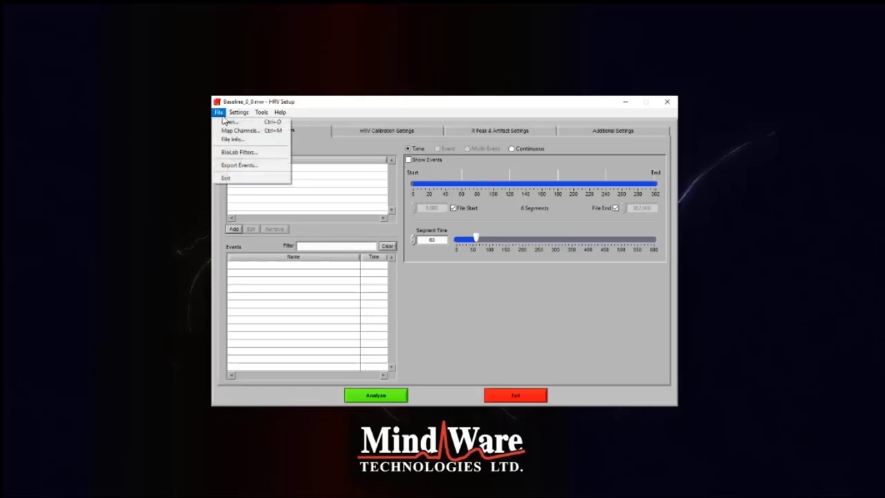
pyautogui.click(226, 123)
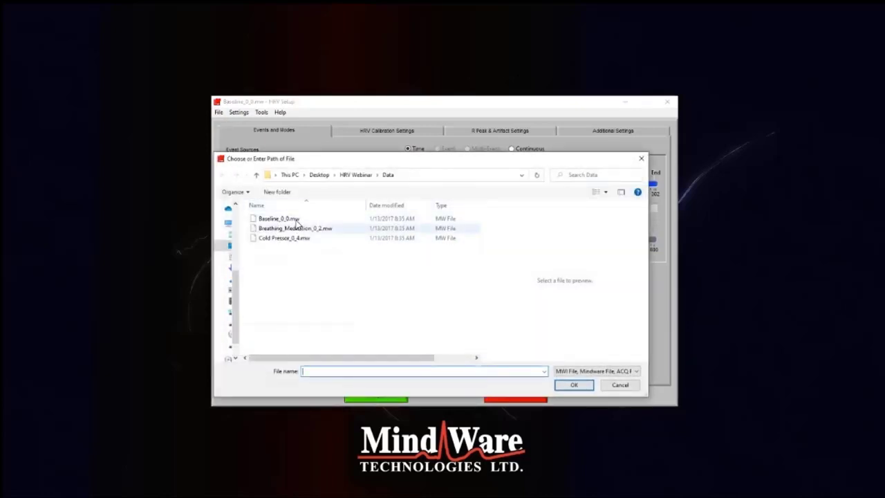
pyautogui.doubleClick(289, 218)
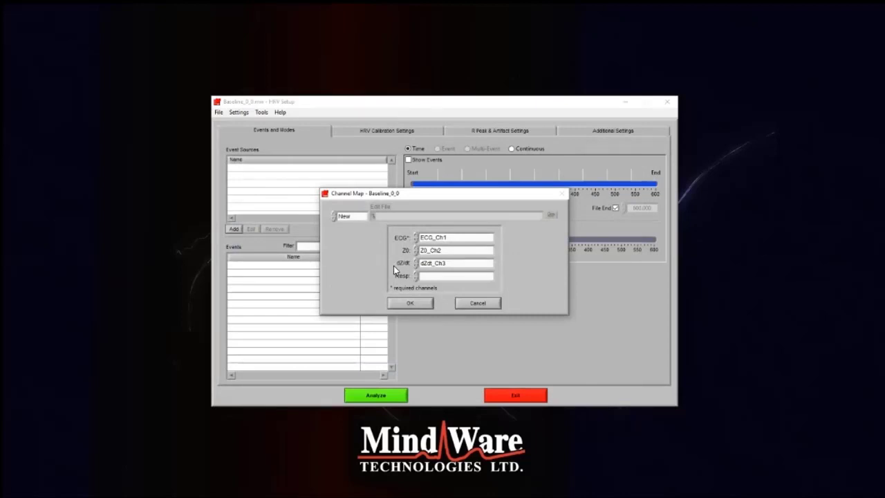
# Accept the channel map with ECG_Ch1, Z0_Ch2 and dZdt_Ch3, and check the respiration signal in the HRV calibration settings
pyautogui.click(441, 240)
pyautogui.click(440, 233)
pyautogui.click(443, 250)
pyautogui.click(442, 232)
pyautogui.click(432, 252)
pyautogui.click(436, 269)
pyautogui.click(422, 304)
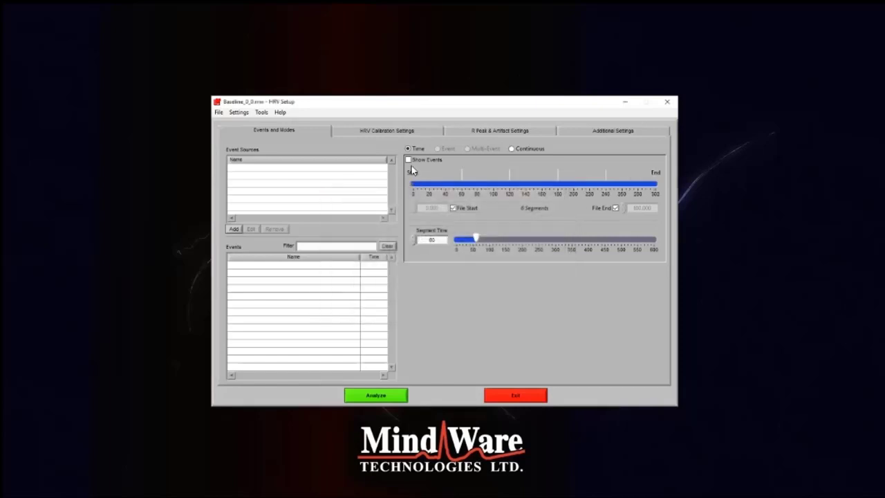
pyautogui.click(428, 129)
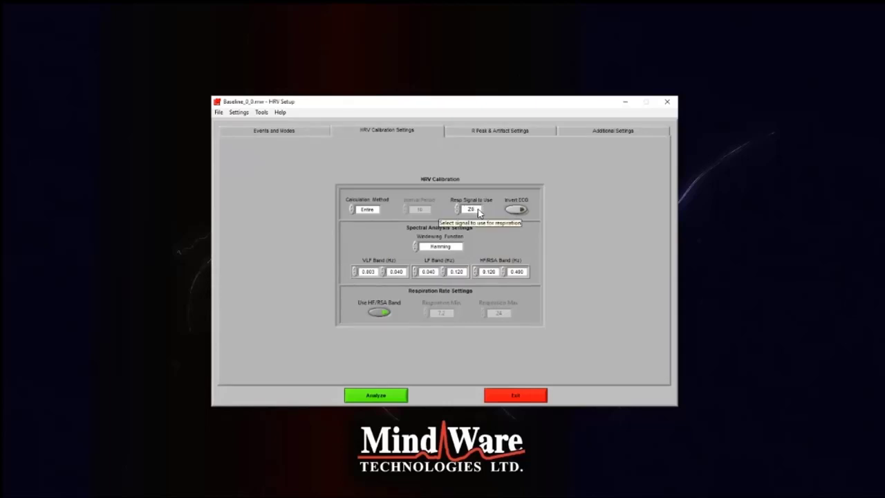
# Turn off the File End option for the time-mode analysis range and set the end time to 180 seconds
pyautogui.click(283, 133)
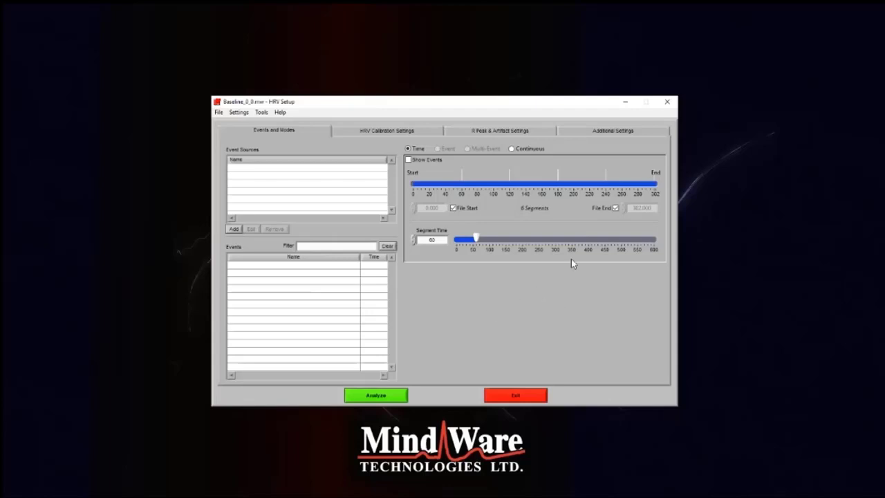
pyautogui.click(616, 209)
pyautogui.moveTo(653, 208); pyautogui.dragTo(635, 210)
pyautogui.moveTo(626, 298); pyautogui.dragTo(622, 300)
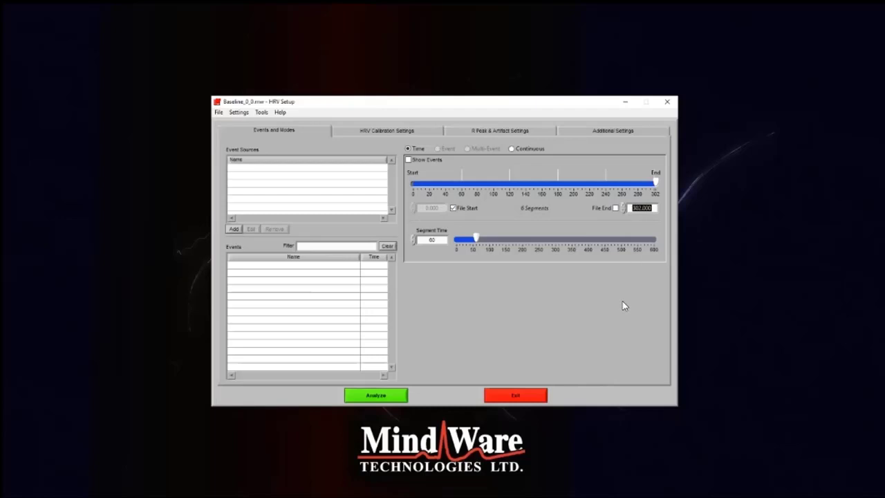
pyautogui.write('180')
pyautogui.press('Return')
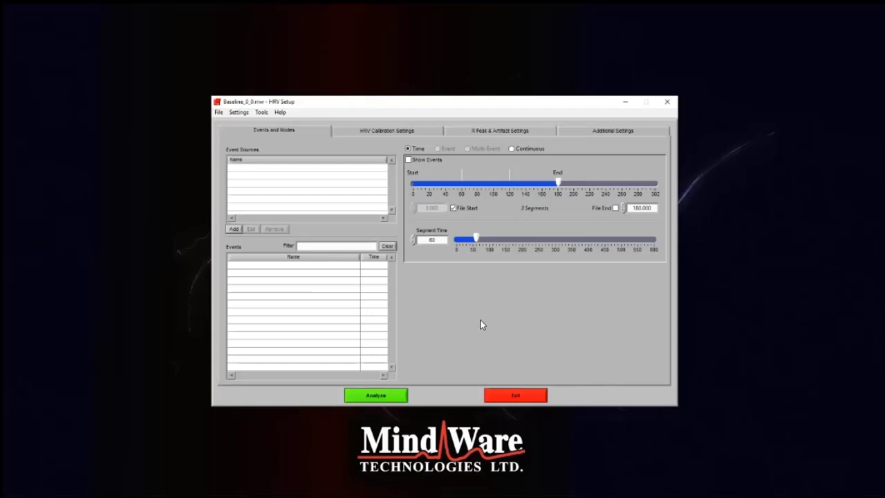
# Check the HF/RSA band limits in the HRV calibration settings, and run the analysis in a maximized window
pyautogui.click(391, 130)
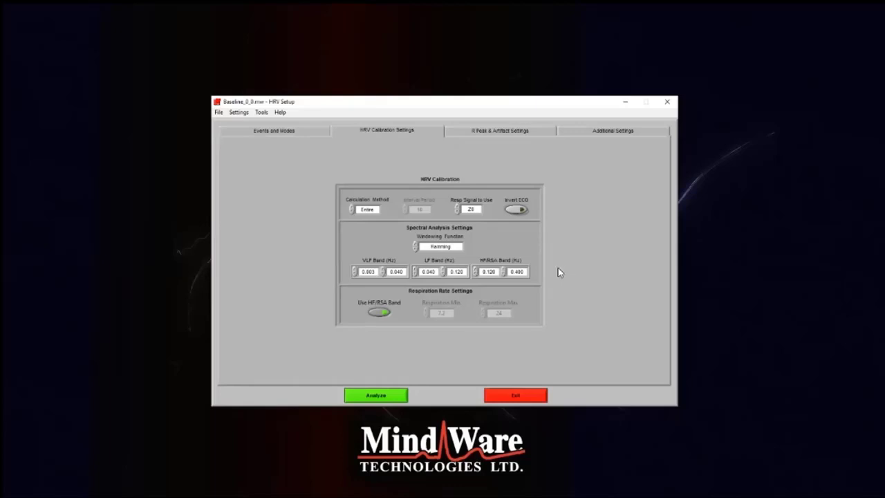
pyautogui.moveTo(498, 271)
pyautogui.mouseDown()
pyautogui.moveTo(481, 271)
pyautogui.moveTo(510, 271)
pyautogui.mouseUp()
pyautogui.doubleClick(489, 272)
pyautogui.doubleClick(520, 271)
pyautogui.click(568, 276)
pyautogui.click(387, 391)
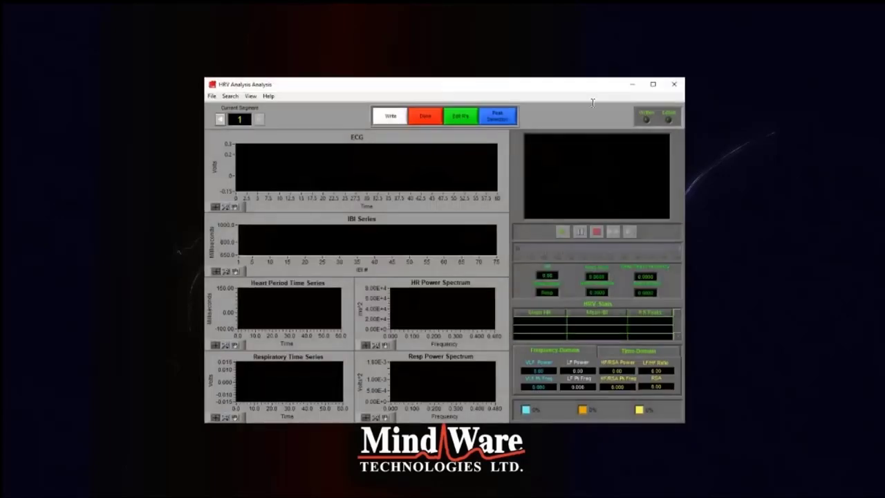
pyautogui.doubleClick(648, 88)
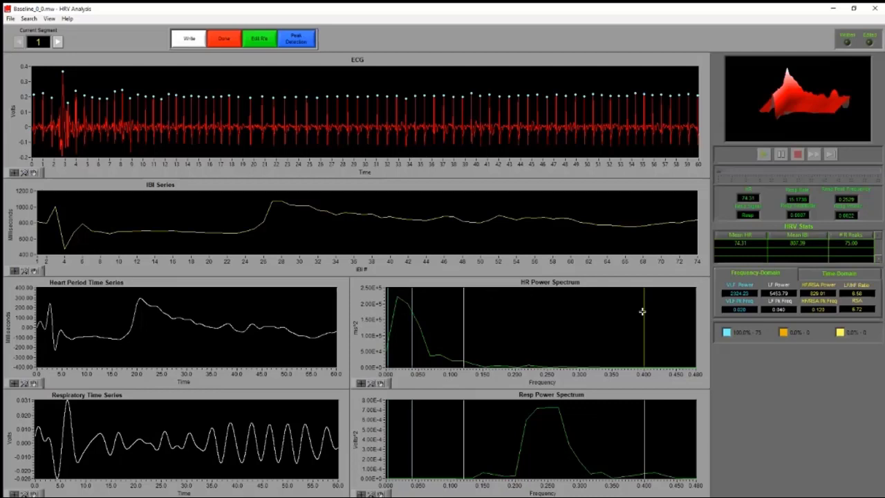
# Return to the calibration settings to recheck the HF/RSA band limits, and reopen the analysis maximized
pyautogui.click(218, 43)
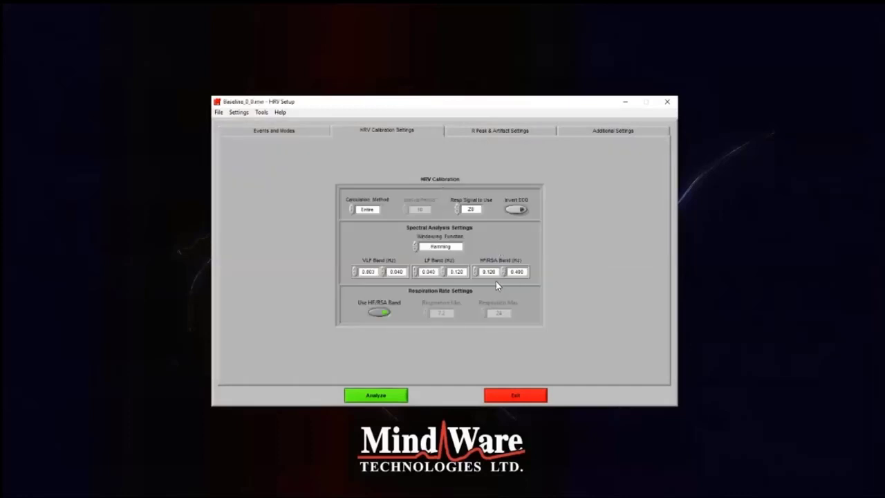
pyautogui.doubleClick(493, 272)
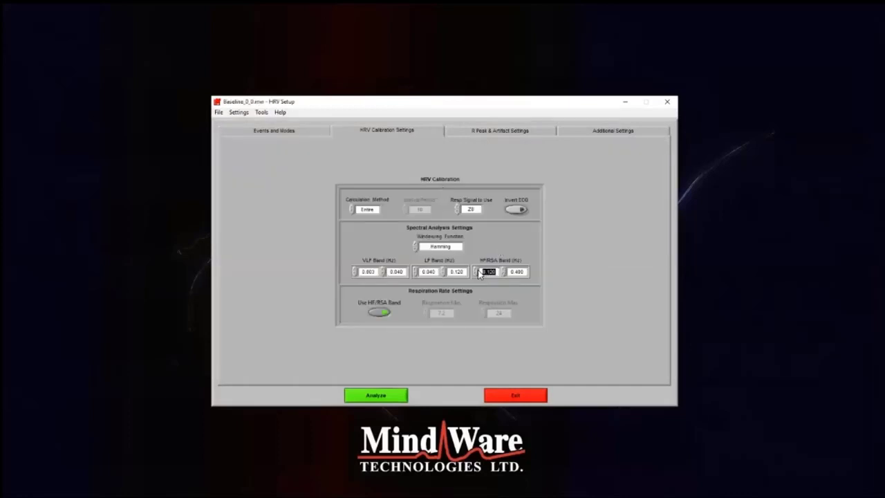
pyautogui.doubleClick(519, 272)
pyautogui.click(552, 317)
pyautogui.click(379, 395)
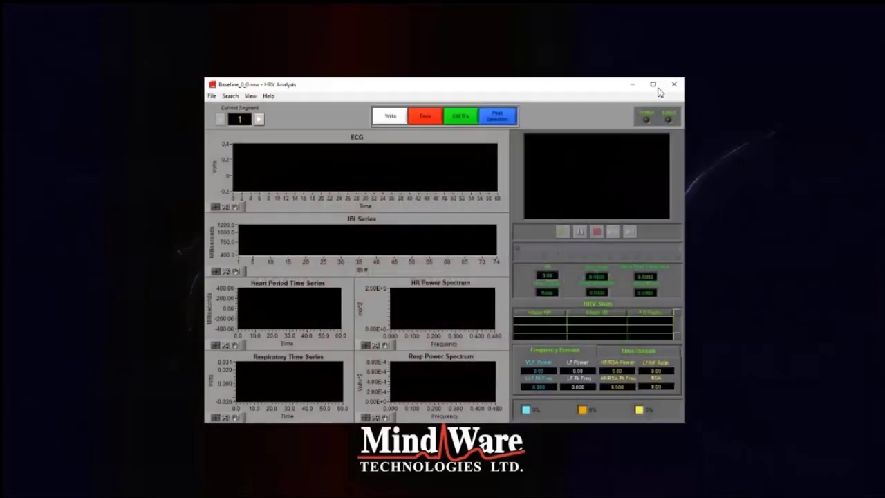
pyautogui.click(653, 86)
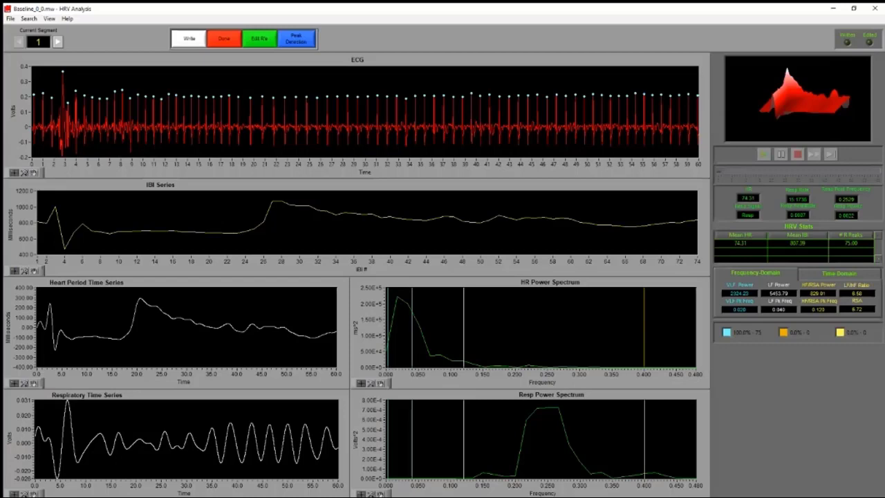
# Examine the time-domain statistics of segment 1, including RMSSD, and return to the frequency-domain statistics
pyautogui.click(839, 273)
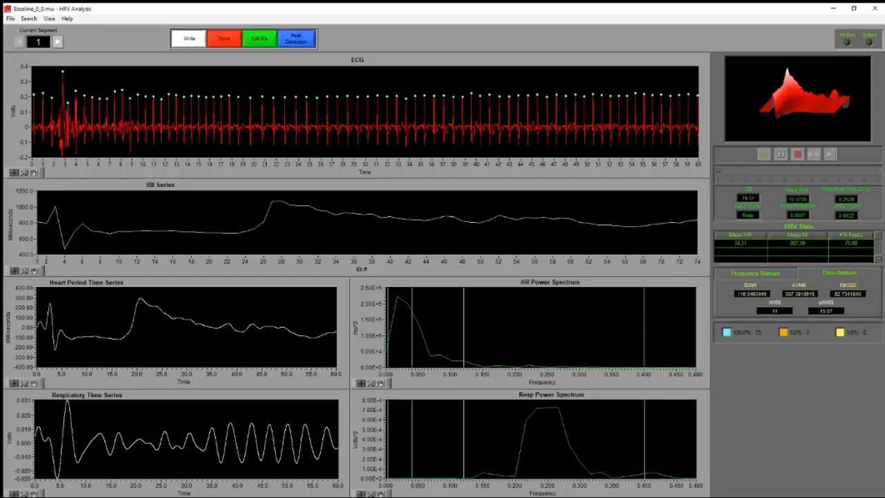
pyautogui.doubleClick(848, 294)
pyautogui.click(755, 274)
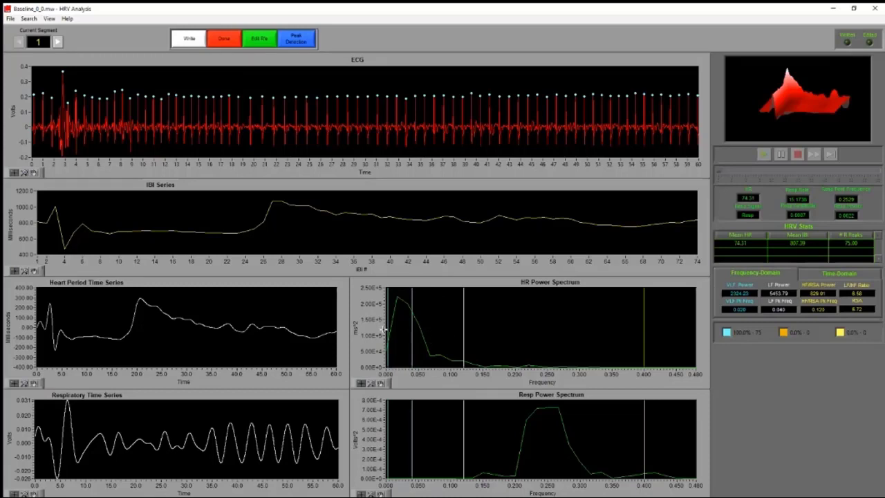
# Examine the frequency bands in the HR power spectrum and compare them with the respiration power spectrum
pyautogui.moveTo(401, 321)
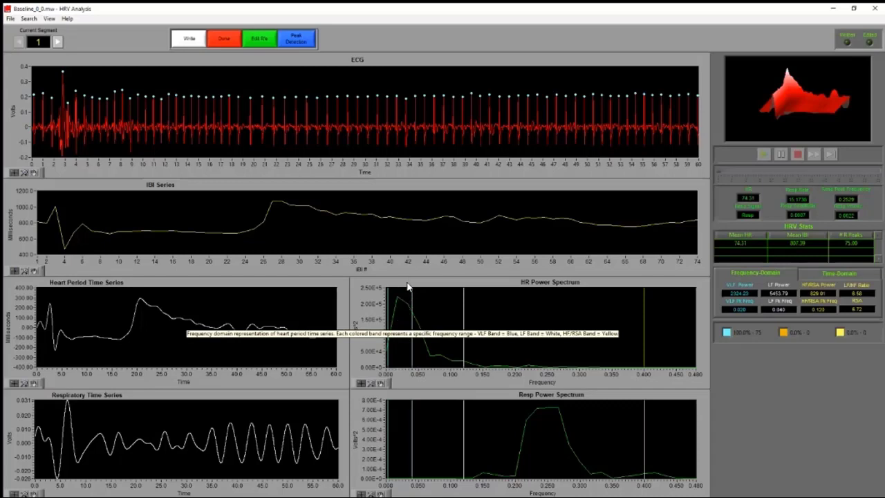
pyautogui.moveTo(401, 274)
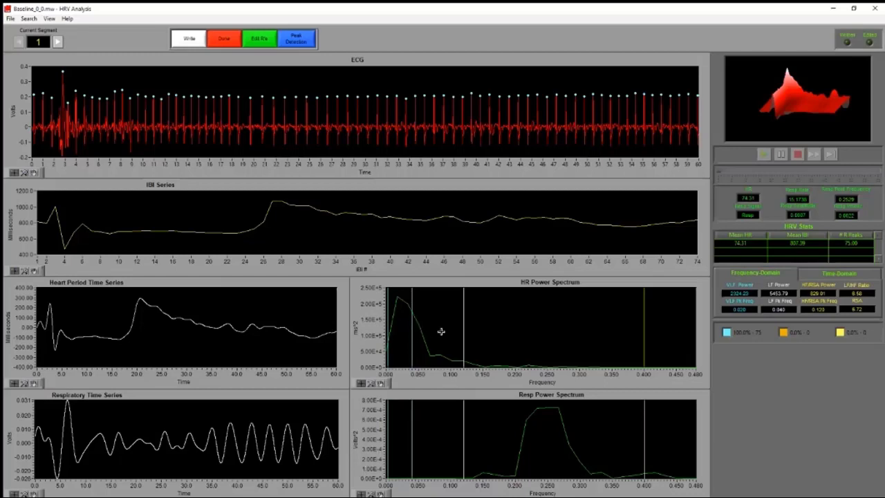
pyautogui.moveTo(441, 332)
# Review the heart rate, respiration rate and respiration peak frequency, and examine the VLF power and RSA values of segment 1
pyautogui.moveTo(584, 434)
pyautogui.doubleClick(796, 199)
pyautogui.click(205, 396)
pyautogui.moveTo(855, 199); pyautogui.dragTo(839, 199)
pyautogui.moveTo(547, 408)
pyautogui.doubleClick(756, 198)
pyautogui.click(753, 198)
pyautogui.moveTo(747, 294); pyautogui.dragTo(731, 293)
pyautogui.click(857, 309)
pyautogui.click(857, 309)
# Open segment 1 in a maximized Signal Editor and move the high X cursor to about 2.27 s
pyautogui.click(269, 40)
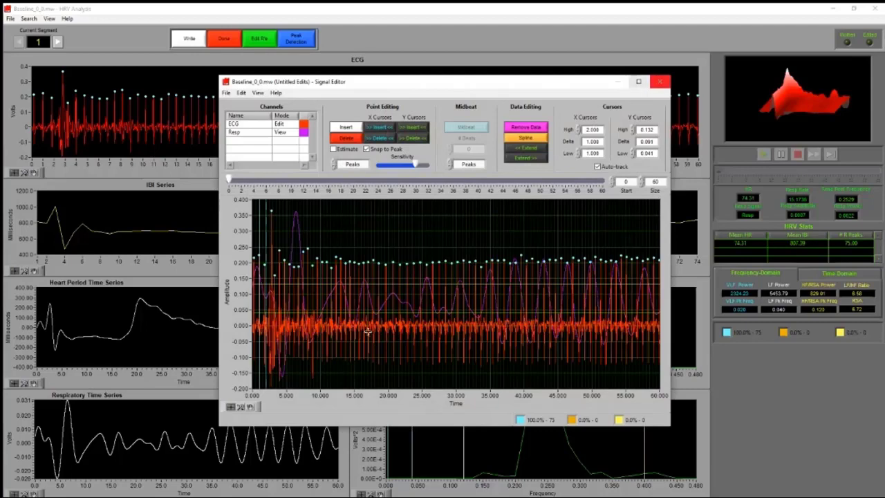
pyautogui.click(638, 82)
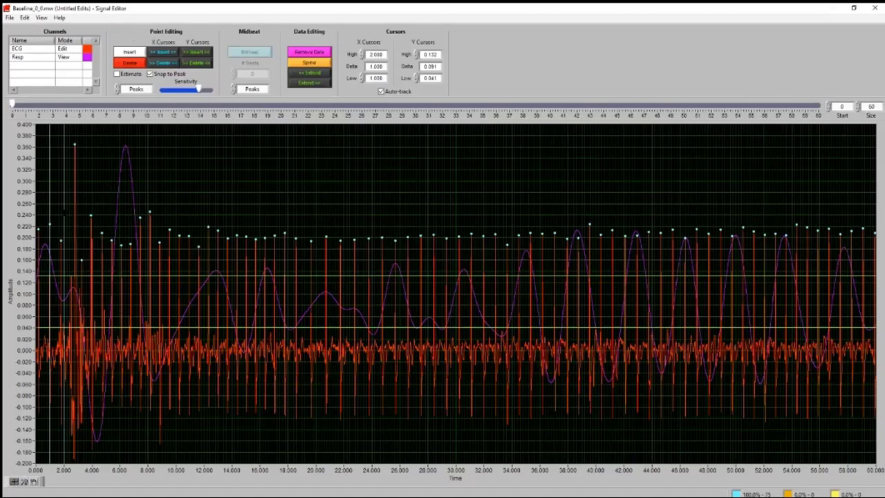
pyautogui.moveTo(63, 211)
pyautogui.mouseDown()
pyautogui.moveTo(109, 212)
pyautogui.moveTo(68, 212)
pyautogui.mouseUp()
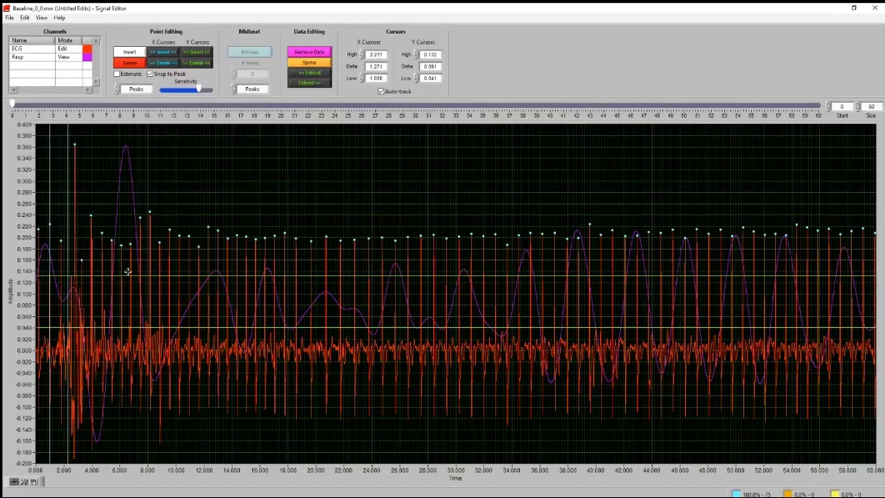
pyautogui.moveTo(127, 271)
pyautogui.mouseDown()
pyautogui.moveTo(131, 204)
pyautogui.moveTo(125, 276)
pyautogui.mouseUp()
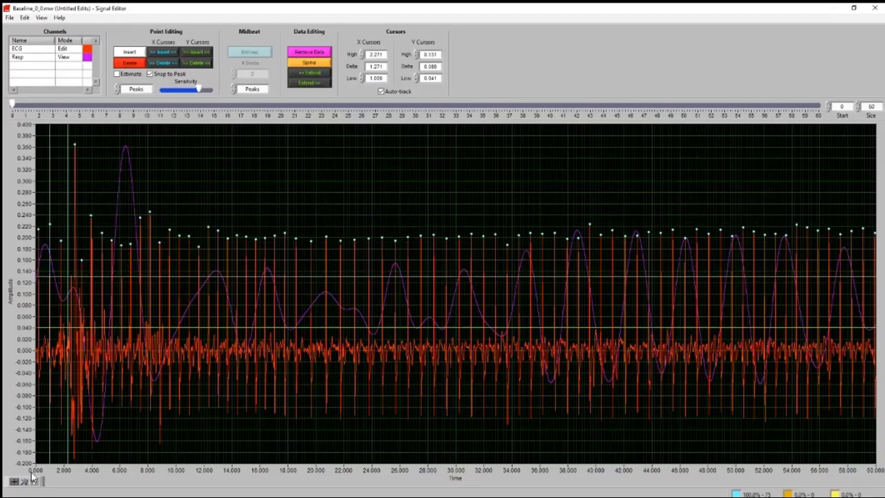
# Zoom the ECG plot horizontally to show only about the first 10 seconds of the segment
pyautogui.click(24, 481)
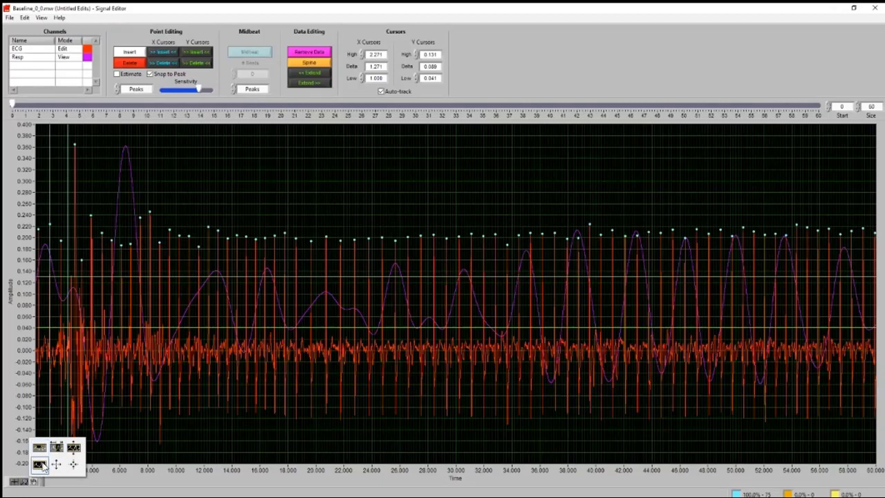
pyautogui.click(57, 448)
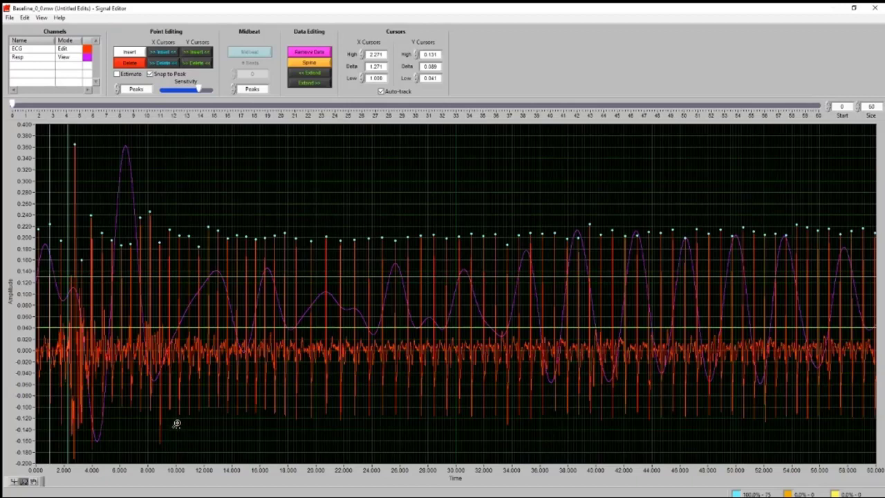
pyautogui.moveTo(177, 423); pyautogui.dragTo(36, 405)
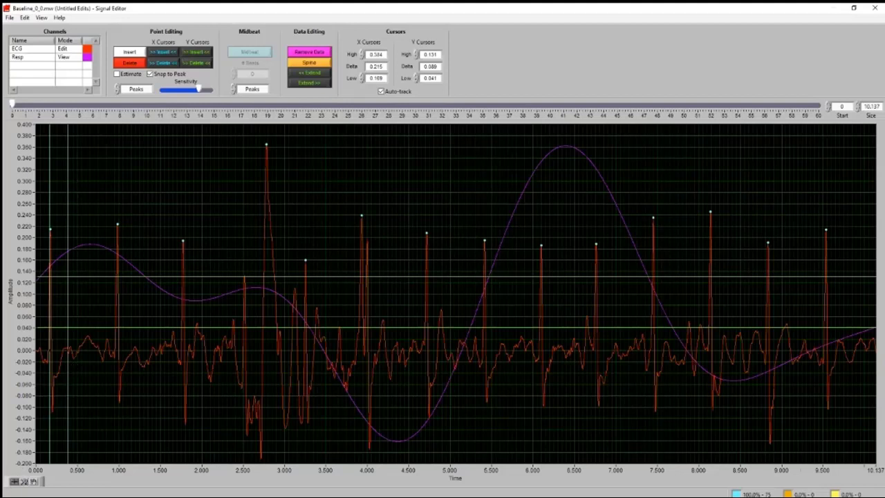
# Place the X cursors on the second and third R peaks, at about 0.98 s and 1.78 s, to measure the interval
pyautogui.moveTo(69, 369); pyautogui.dragTo(111, 369)
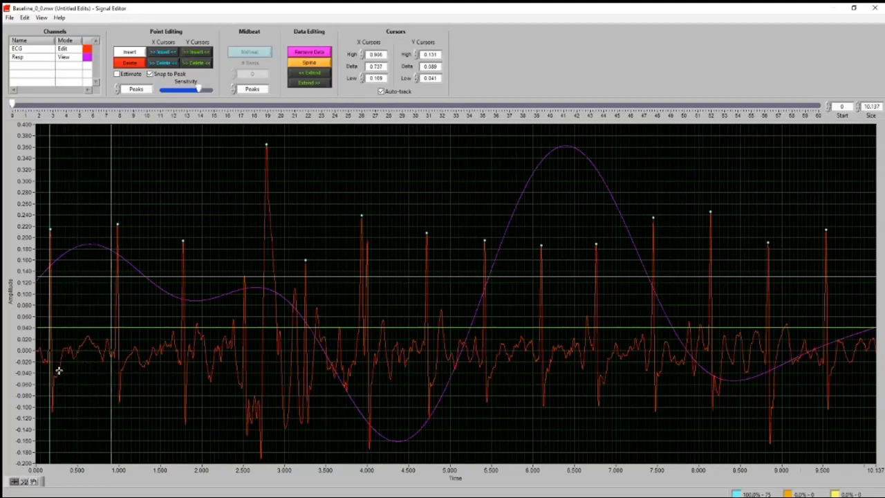
pyautogui.moveTo(51, 374); pyautogui.dragTo(145, 377)
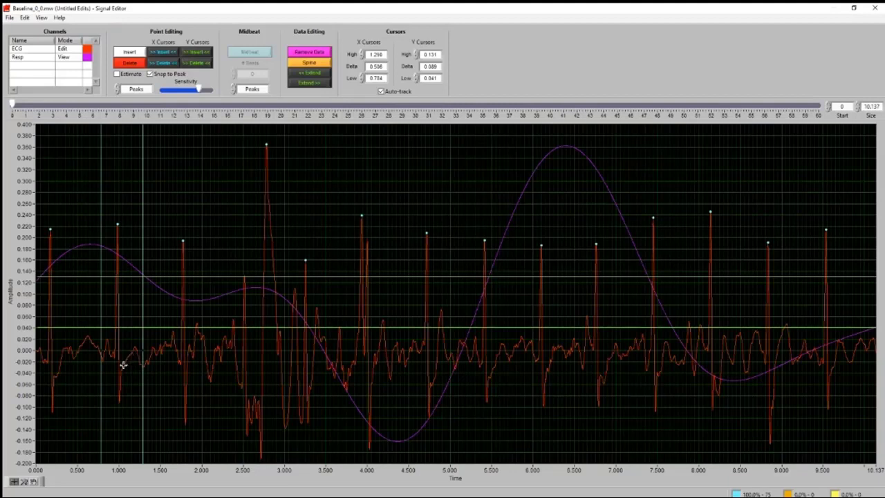
pyautogui.click(36, 481)
pyautogui.click(14, 481)
pyautogui.click(33, 482)
pyautogui.click(14, 482)
pyautogui.moveTo(102, 237); pyautogui.dragTo(184, 235)
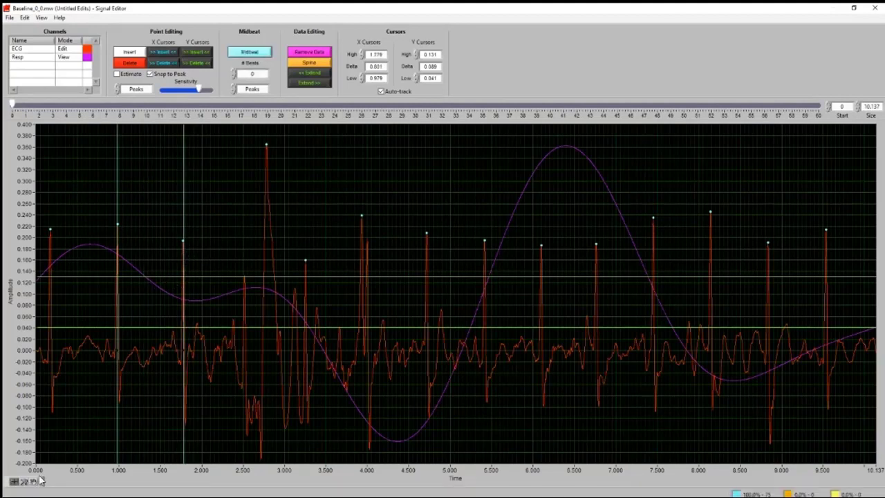
# Pan the ECG trace beneath the fixed X cursors to compare their spacing with the following beats, up to a start of about 3.63 s
pyautogui.click(33, 482)
pyautogui.moveTo(403, 304); pyautogui.dragTo(348, 304)
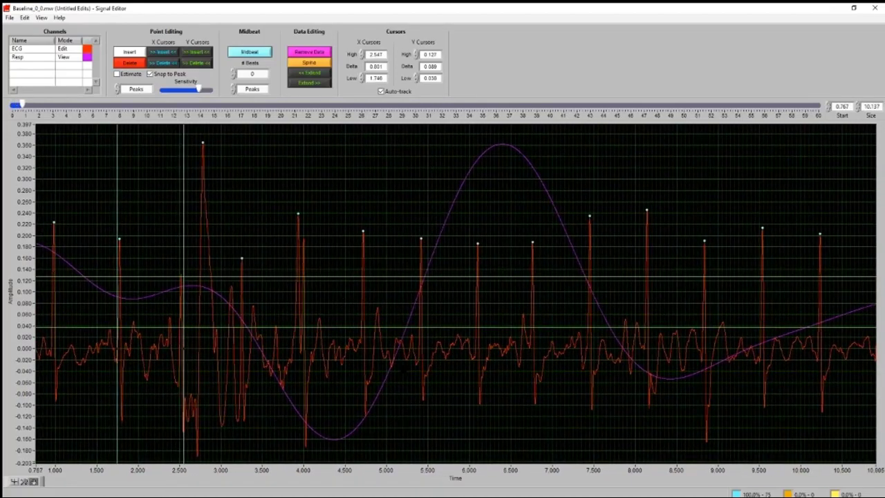
pyautogui.moveTo(405, 365); pyautogui.dragTo(352, 364)
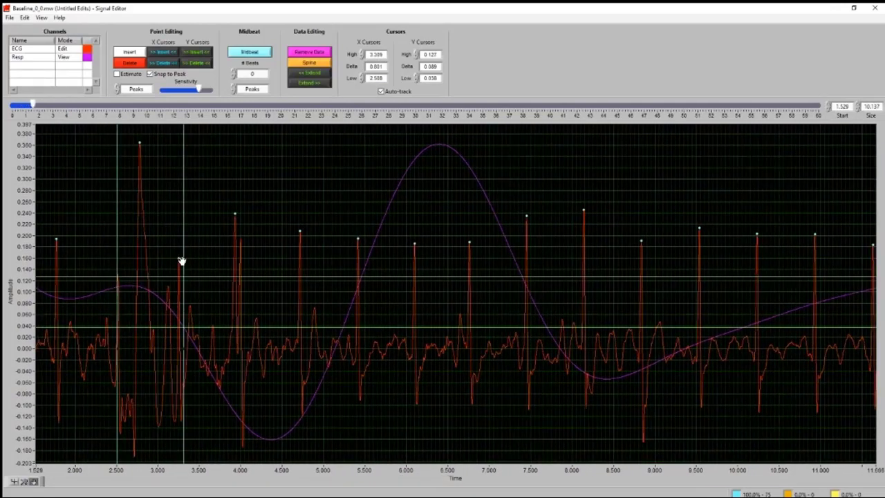
pyautogui.moveTo(287, 361); pyautogui.dragTo(340, 363)
pyautogui.moveTo(168, 365); pyautogui.dragTo(132, 347)
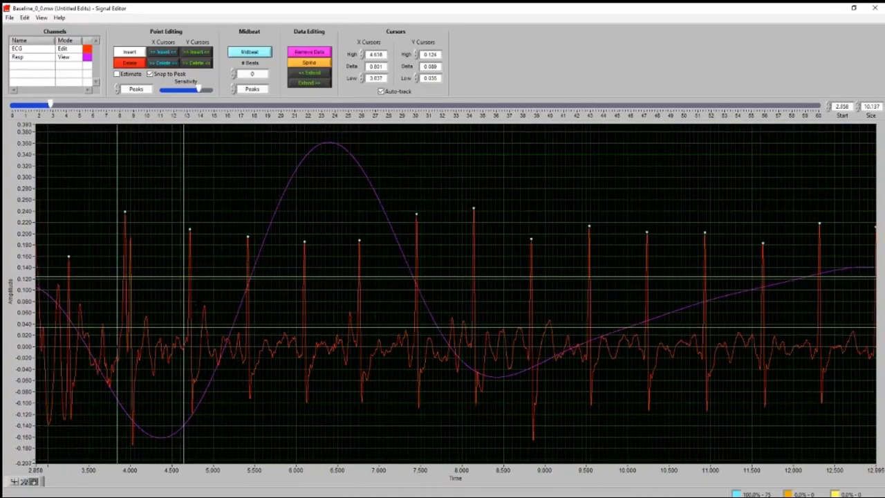
pyautogui.moveTo(244, 300); pyautogui.dragTo(181, 300)
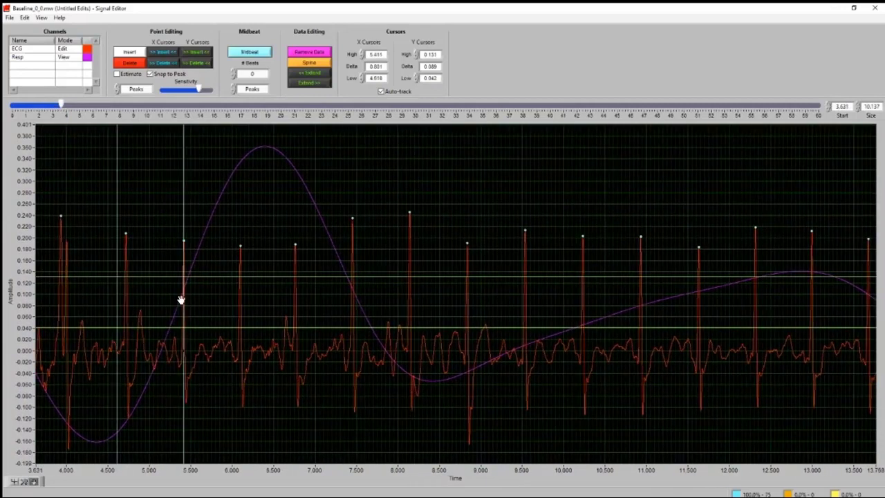
# Move the low X cursor to the R peak at about 4.7 s and compare this interval with earlier beats, back to about 1.78 s
pyautogui.click(14, 481)
pyautogui.moveTo(118, 340); pyautogui.dragTo(124, 340)
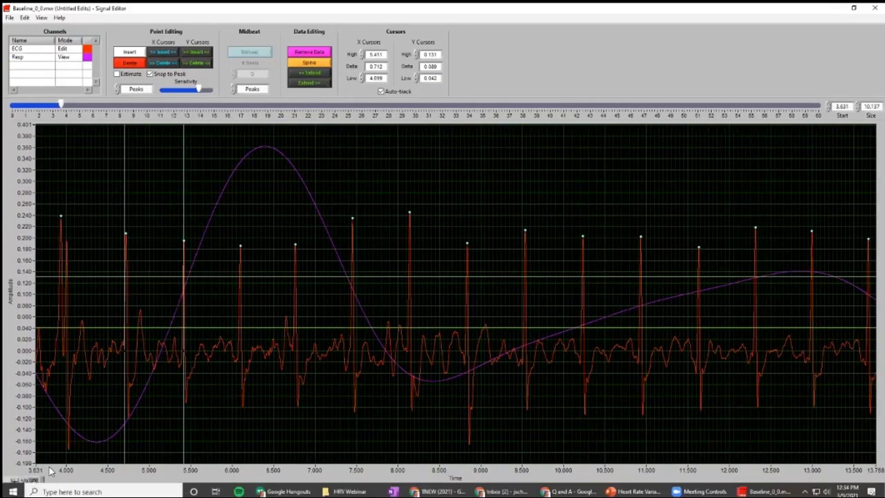
pyautogui.moveTo(170, 355); pyautogui.dragTo(197, 359)
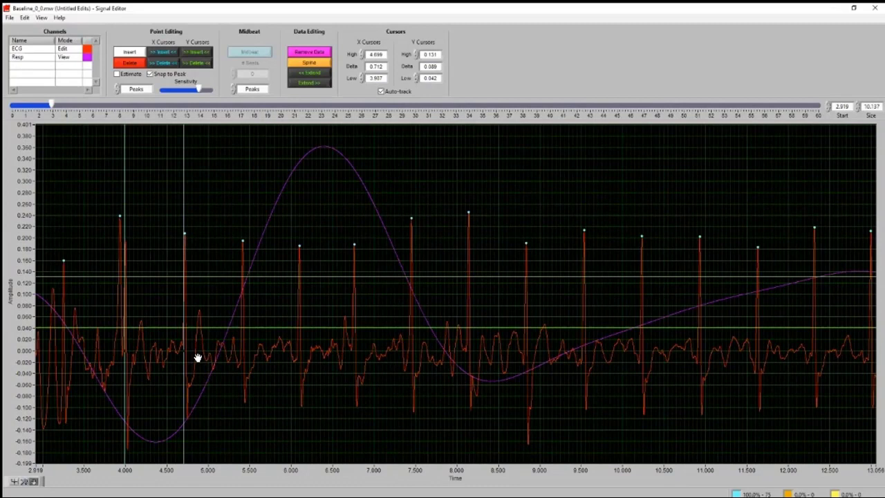
pyautogui.moveTo(223, 312); pyautogui.dragTo(317, 325)
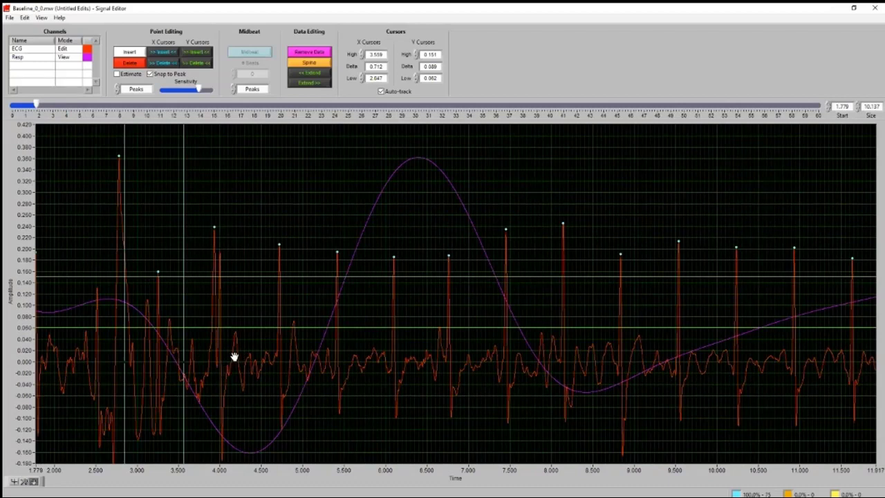
# Delete the R peak marker at about 2.8 s and insert one on the smaller spike at about 2.5 s
pyautogui.moveTo(231, 357); pyautogui.dragTo(325, 353)
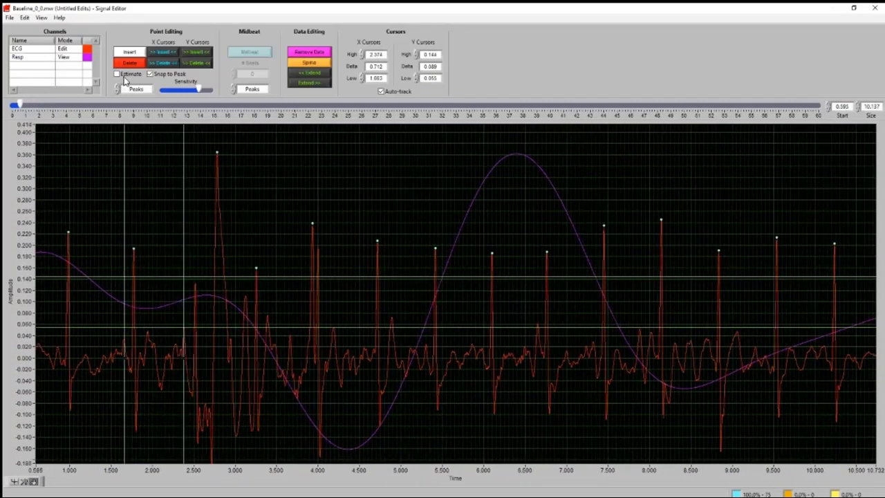
pyautogui.click(139, 63)
pyautogui.click(219, 152)
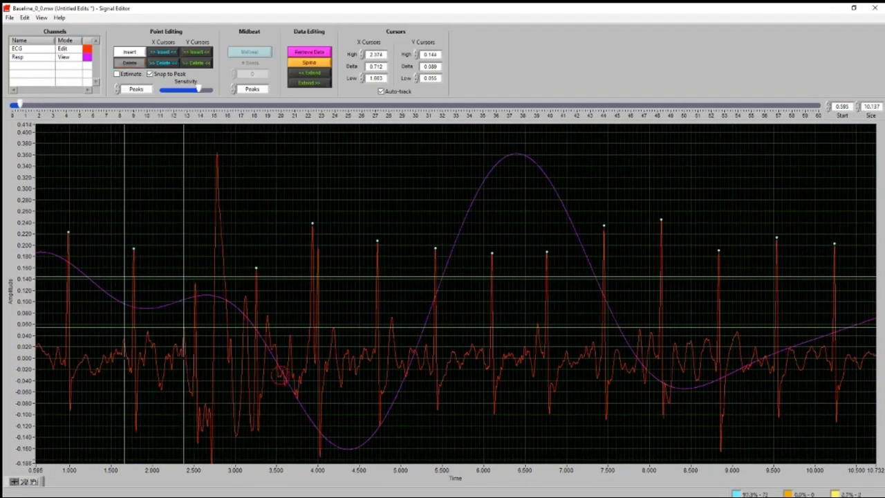
pyautogui.click(131, 53)
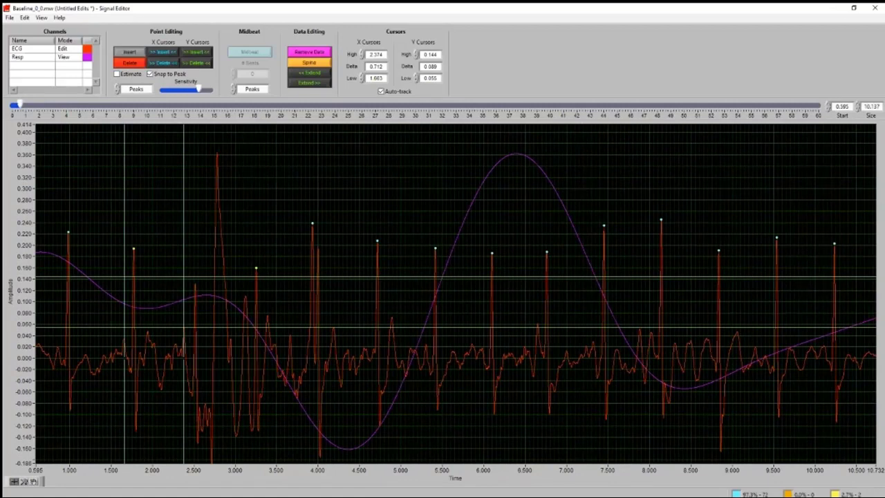
pyautogui.click(195, 279)
pyautogui.click(132, 51)
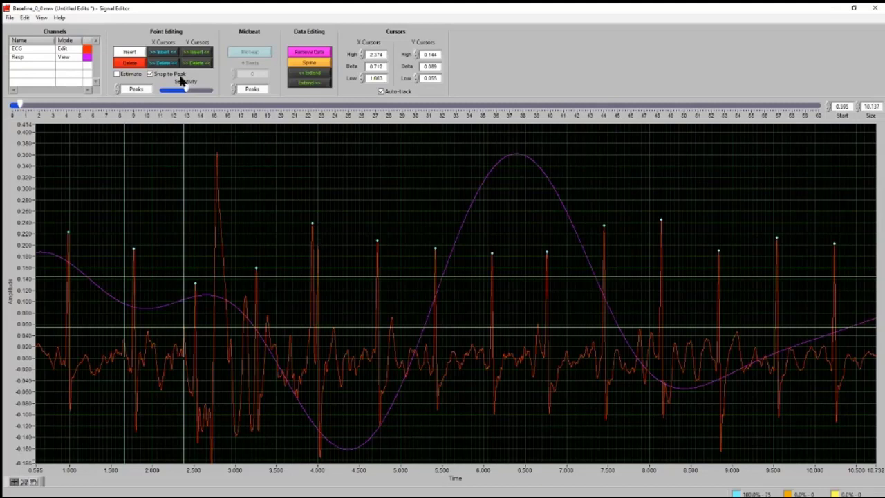
# Delete the R peak marker at about 3.9 s, beside the double spike
pyautogui.click(124, 63)
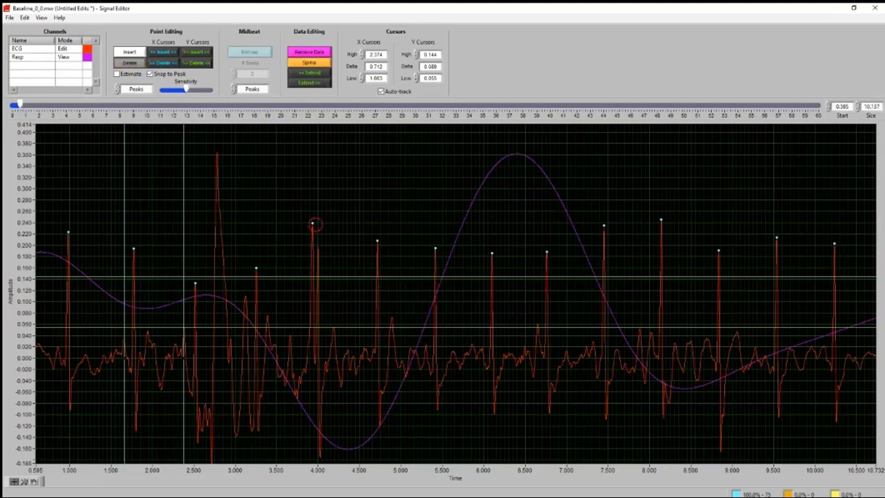
pyautogui.click(315, 224)
pyautogui.click(129, 63)
# Place the X cursors at about 3.20 s and 4.82 s, just outside the two R peaks that enclose the missing beat
pyautogui.moveTo(186, 222); pyautogui.dragTo(386, 272)
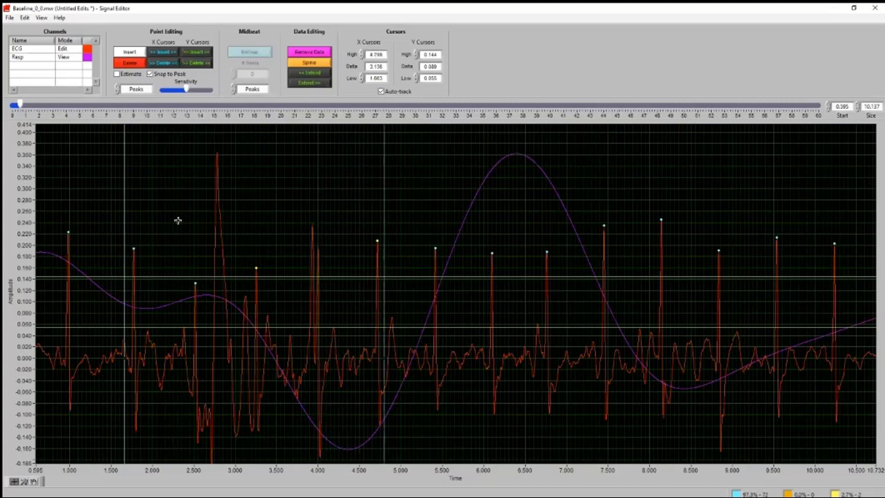
pyautogui.click(249, 245)
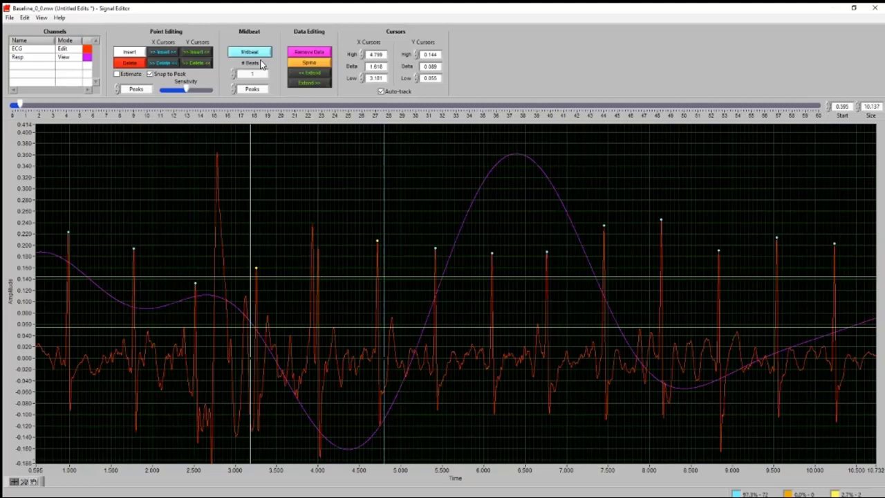
pyautogui.moveTo(250, 227)
pyautogui.mouseDown()
pyautogui.moveTo(258, 228)
pyautogui.moveTo(230, 241)
pyautogui.moveTo(261, 242)
pyautogui.moveTo(251, 243)
pyautogui.mouseUp()
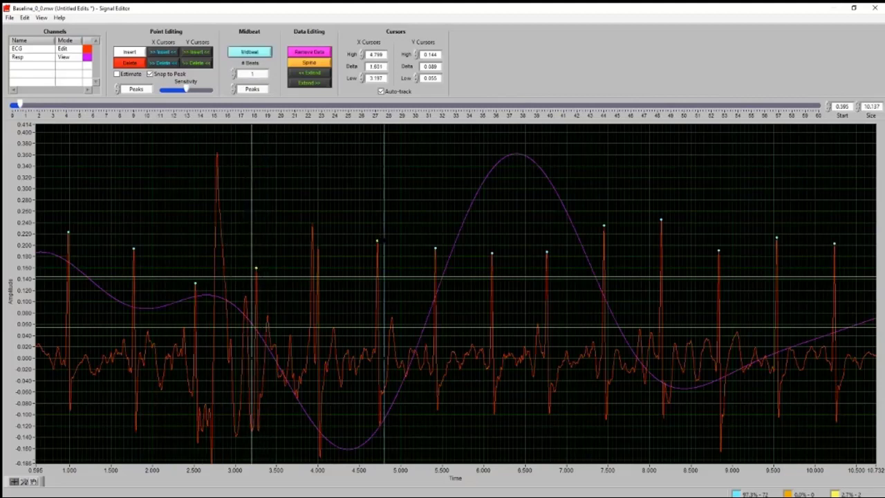
pyautogui.moveTo(382, 242)
pyautogui.mouseDown()
pyautogui.moveTo(405, 249)
pyautogui.moveTo(375, 251)
pyautogui.moveTo(386, 251)
pyautogui.mouseUp()
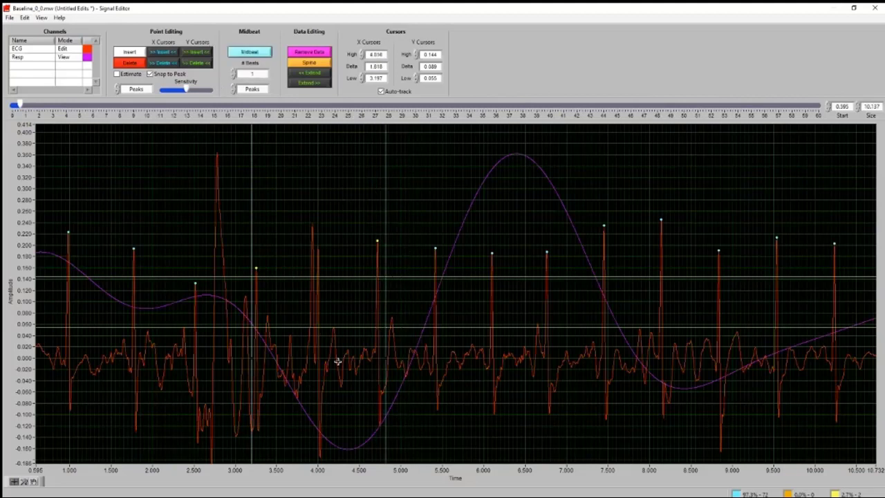
# Move the X cursors exactly onto the two enclosing R peaks, at about 3.25 s and 4.72 s
pyautogui.click(254, 74)
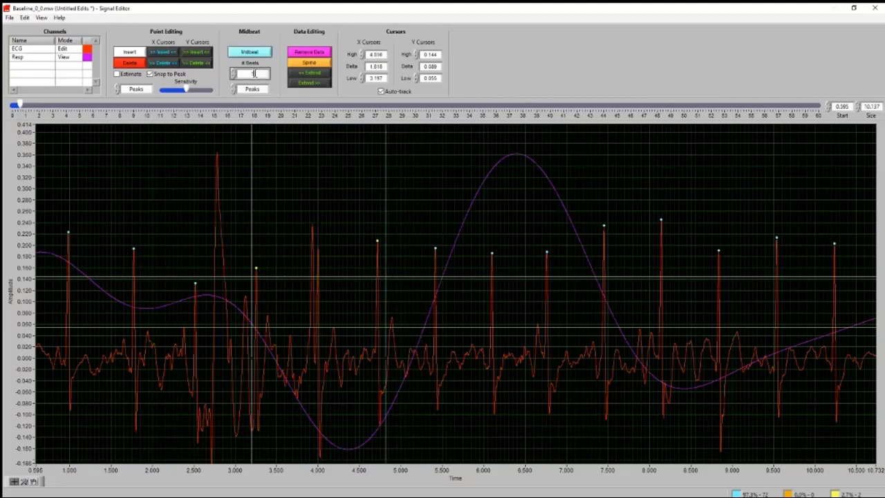
pyautogui.click(307, 98)
pyautogui.click(251, 256)
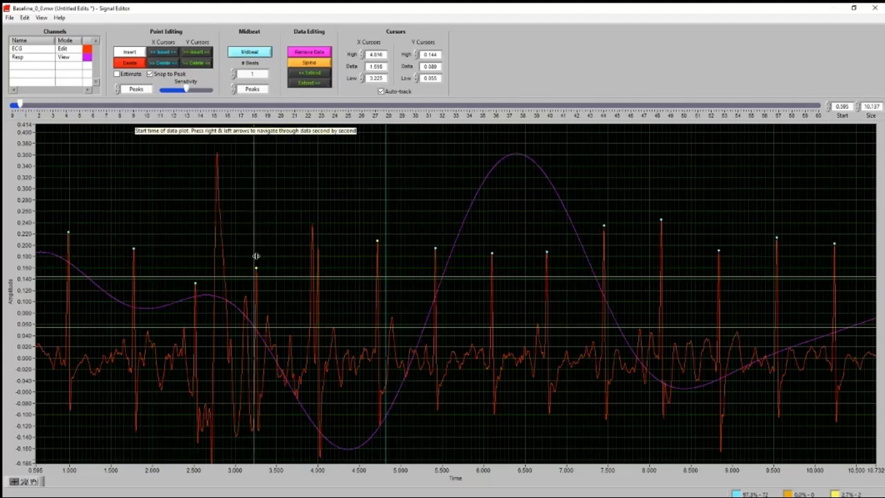
pyautogui.click(378, 229)
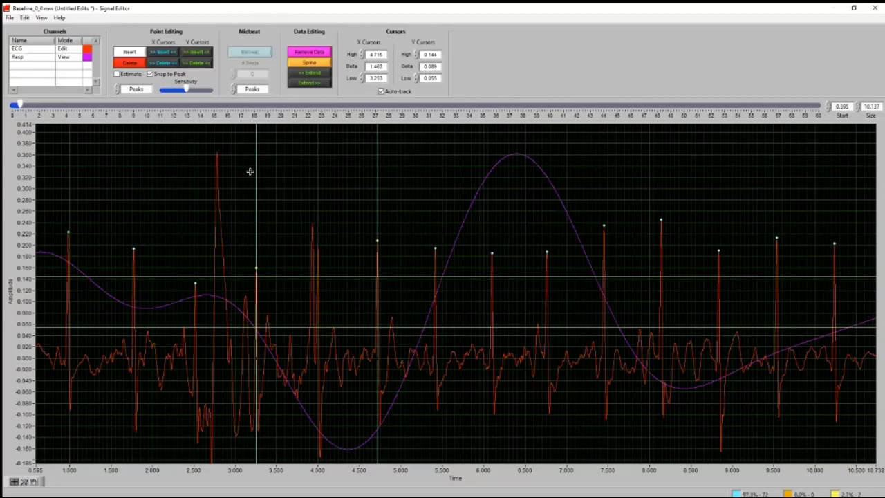
# Widen the X cursors to about 3.21 s and 4.80 s and insert one midbeat between the enclosed R peaks
pyautogui.moveTo(255, 175); pyautogui.dragTo(251, 175)
pyautogui.moveTo(378, 188); pyautogui.dragTo(385, 189)
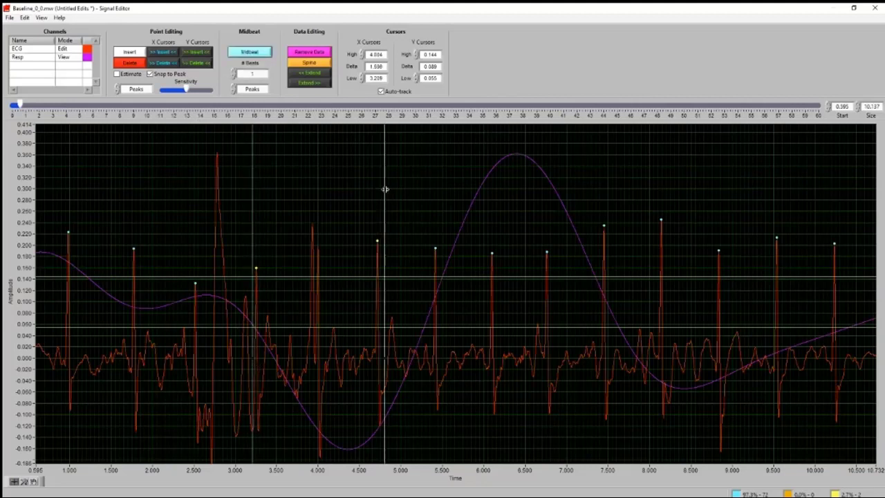
pyautogui.click(257, 55)
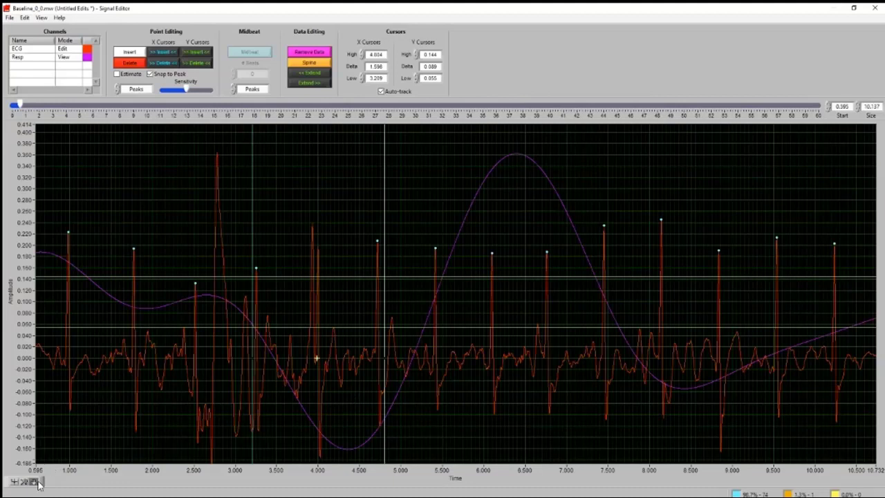
# Move the low X cursor onto the midbeat at about 3.98 s to check its spacing, and return it to about 3.13 s
pyautogui.click(14, 481)
pyautogui.moveTo(254, 351); pyautogui.dragTo(316, 355)
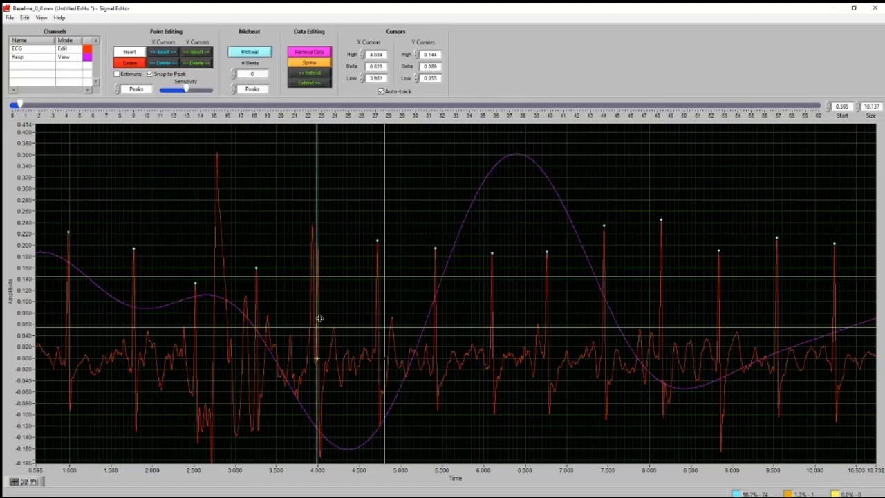
pyautogui.moveTo(319, 316); pyautogui.dragTo(246, 309)
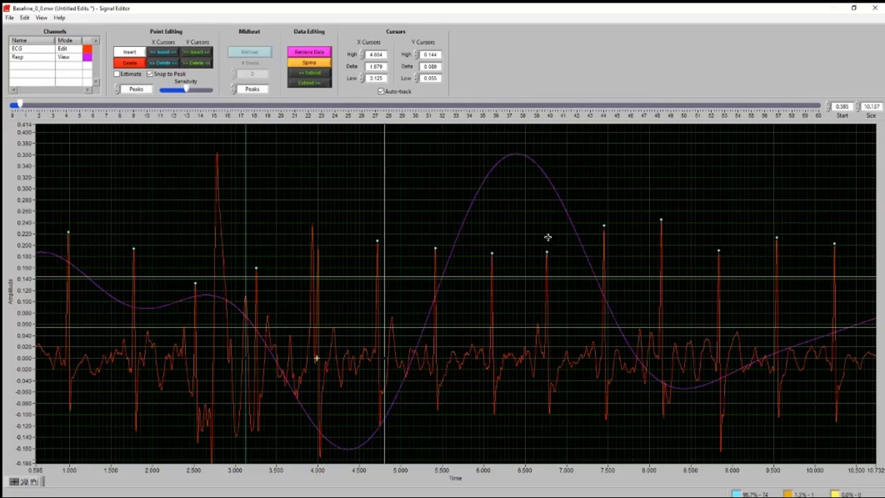
# Review the R peak markers along the ECG trace up to about 21.7 s and return to a start of about 2.6 s
pyautogui.scroll(-9, 547, 237)
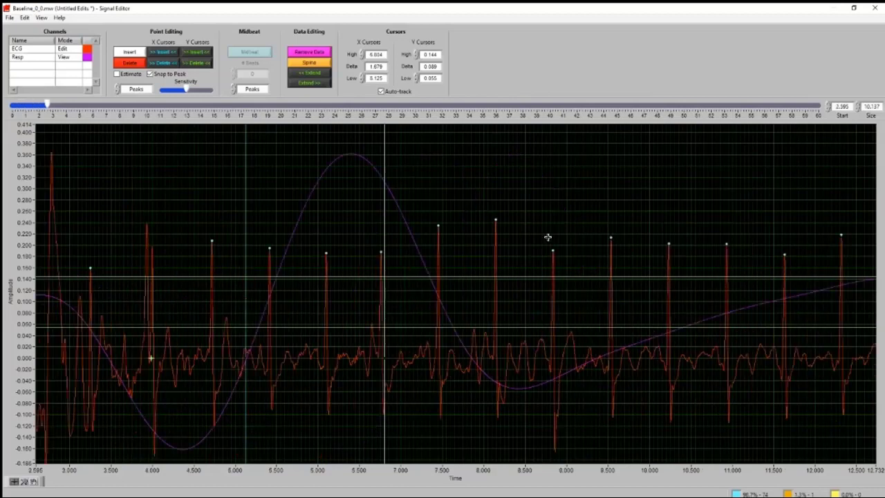
pyautogui.scroll(-3, 548, 237)
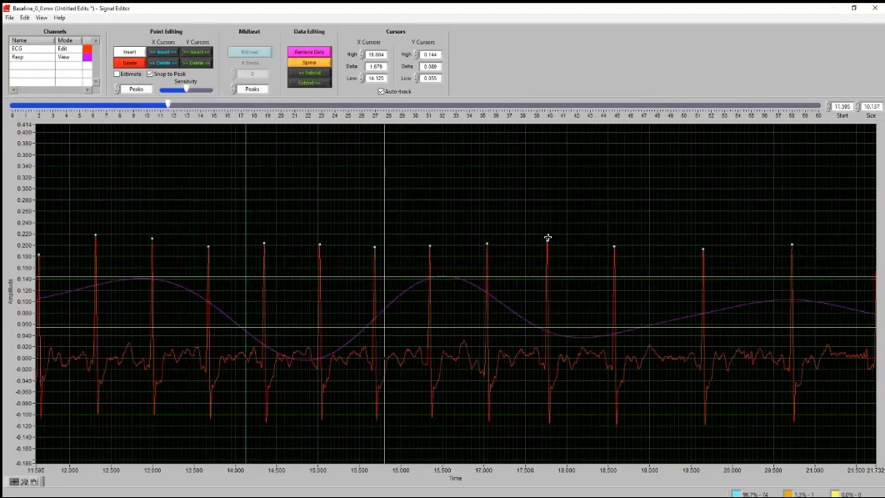
pyautogui.scroll(7, 547, 237)
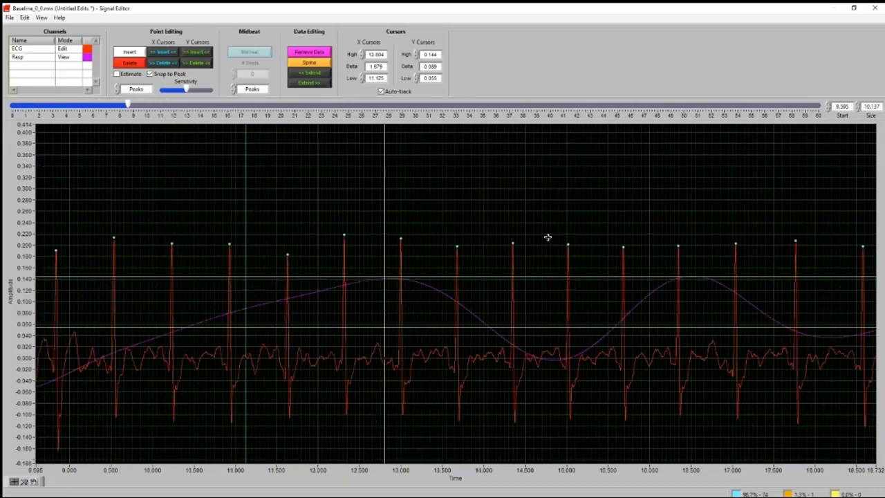
pyautogui.scroll(1, 548, 237)
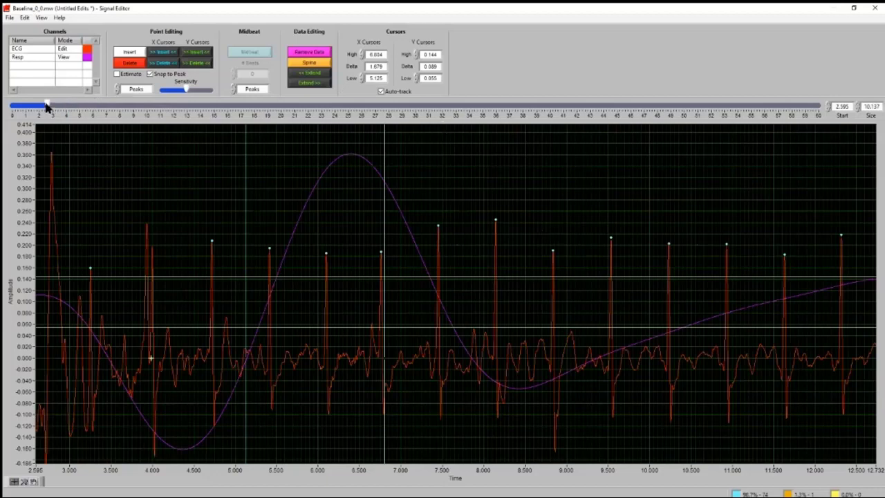
# Review the R peak markers of segment 1 from about 32.7 s to 52.9 s and close the Signal Editor
pyautogui.moveTo(46, 105); pyautogui.dragTo(317, 327)
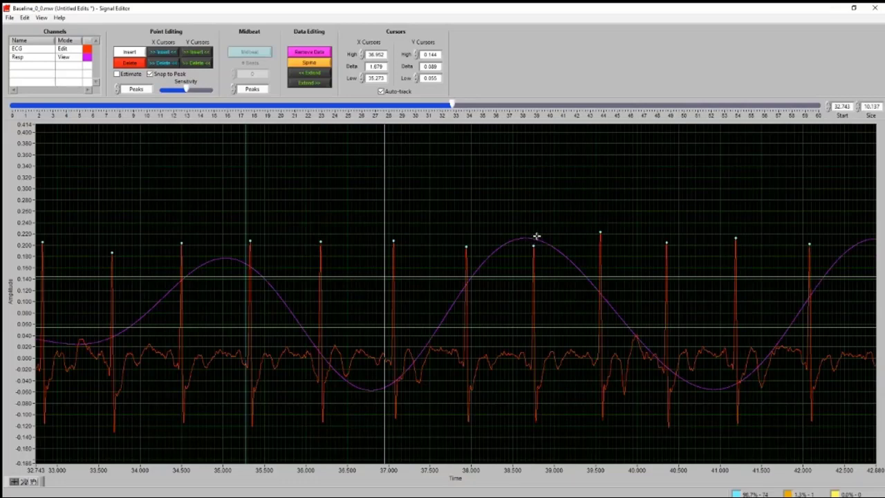
pyautogui.scroll(-8, 655, 198)
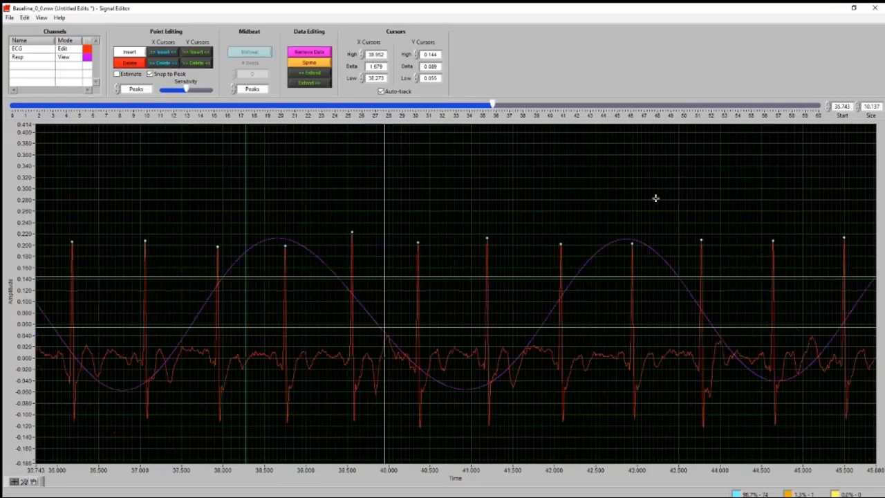
pyautogui.scroll(-2, 656, 198)
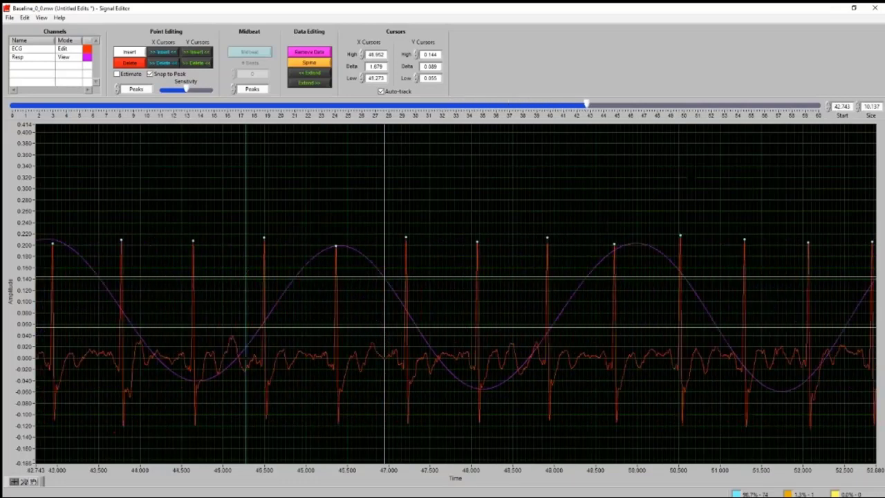
pyautogui.click(874, 8)
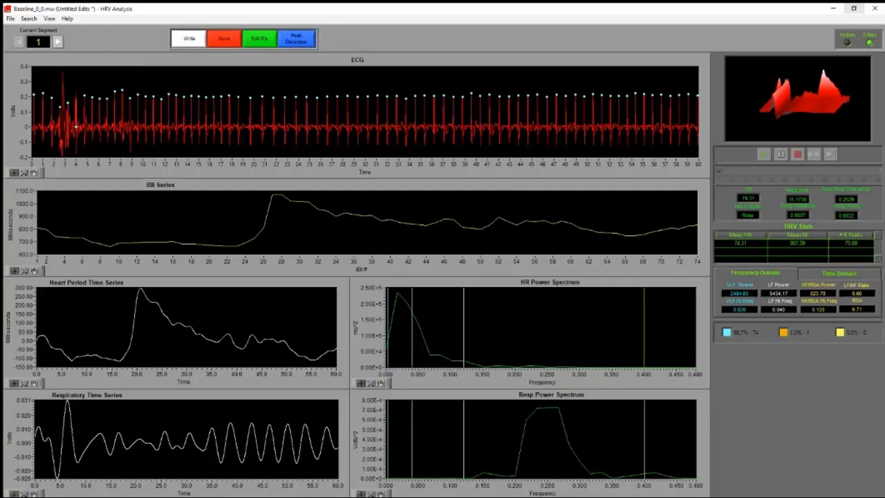
# Step through segments 2 and 3 and finish the analysis of Baseline_0_0.mw
pyautogui.click(57, 41)
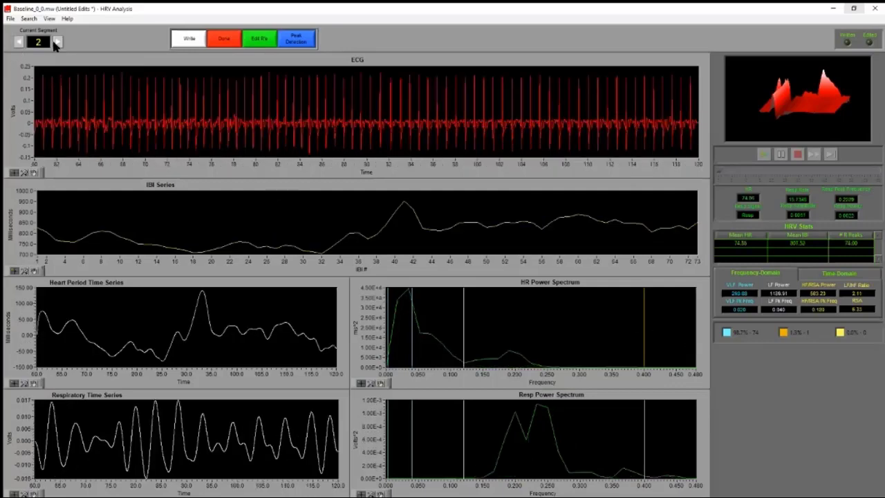
pyautogui.click(56, 42)
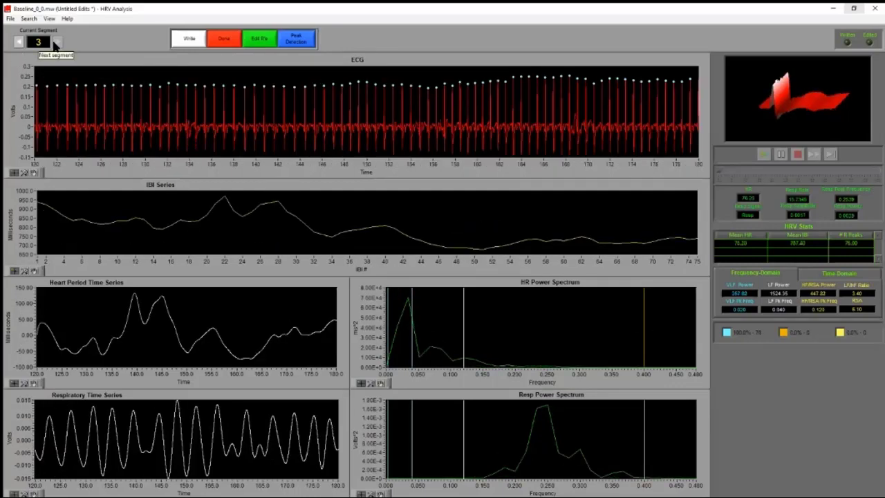
pyautogui.click(228, 45)
pyautogui.click(448, 264)
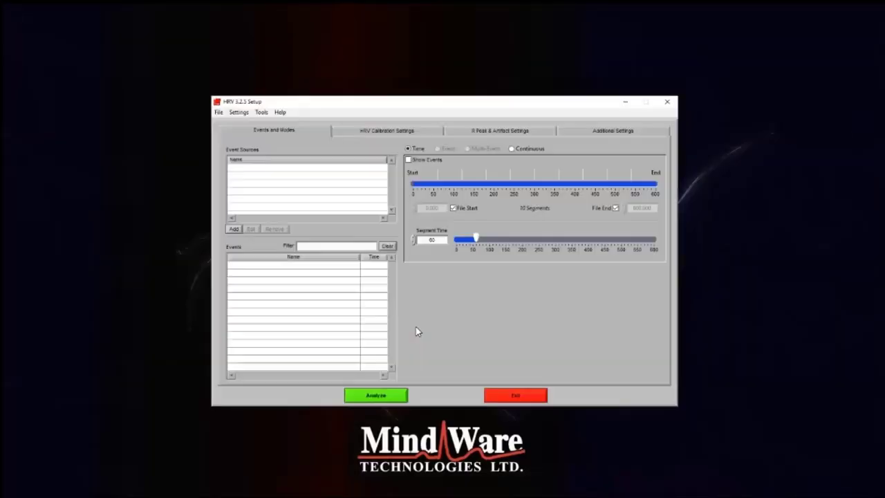
# Open the data file Breathing_Meditation_0_2.mw for analysis
pyautogui.click(219, 112)
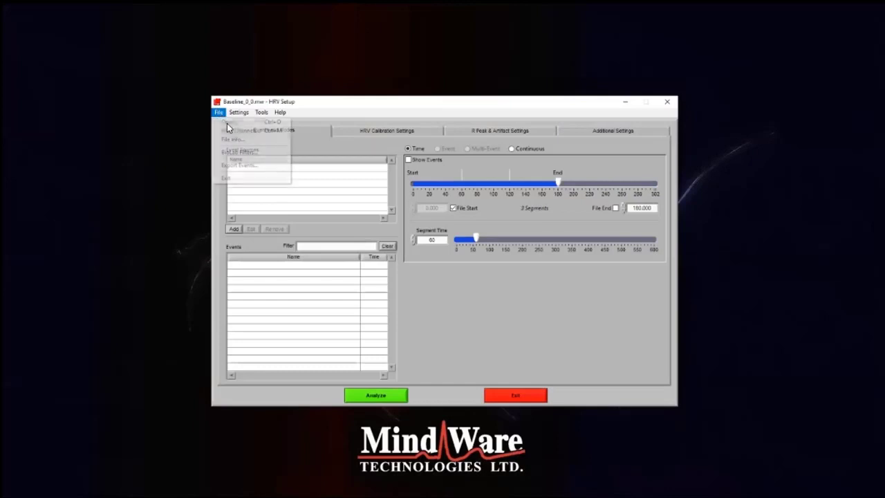
pyautogui.click(228, 123)
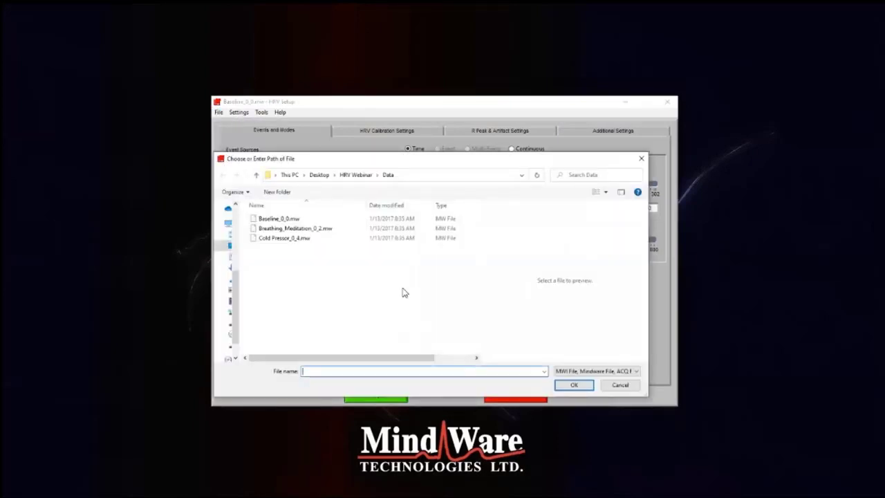
pyautogui.click(295, 229)
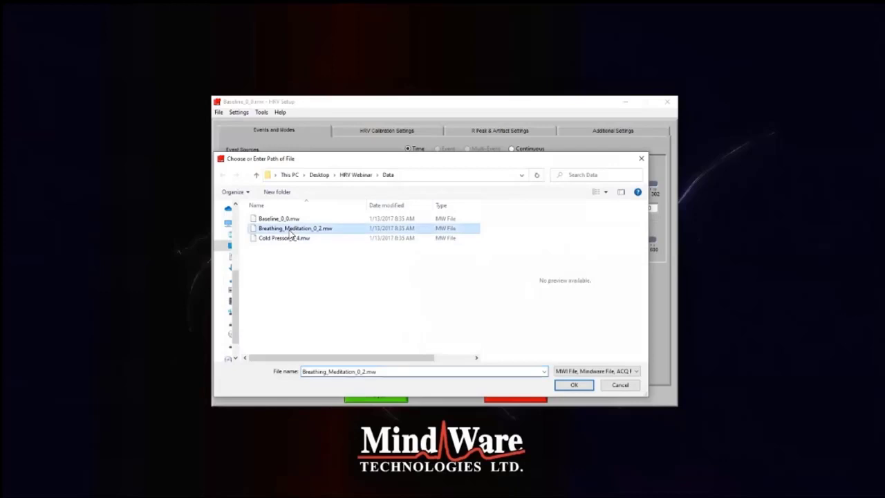
pyautogui.click(571, 384)
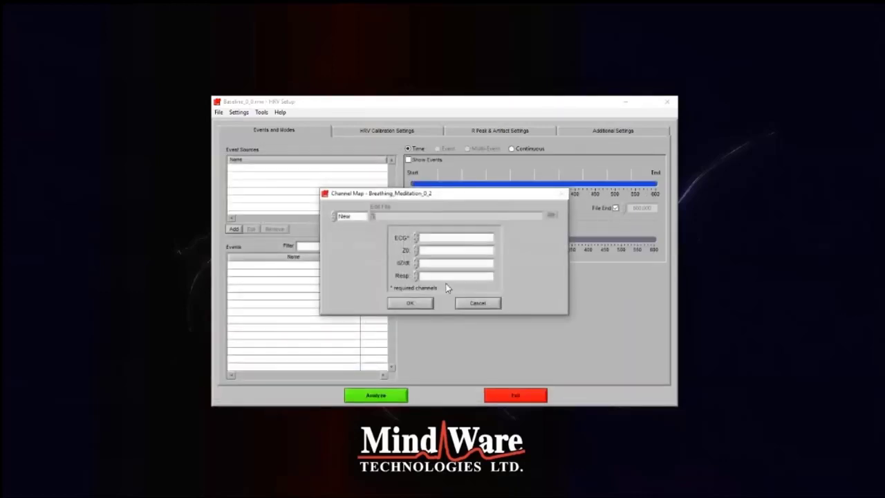
# Map the channels as ECG to ECG_Ch1, Z0 to Z0_Ch2 and dZ/dt to dZdt_Ch3, leaving Resp empty
pyautogui.click(451, 238)
pyautogui.click(447, 246)
pyautogui.click(448, 249)
pyautogui.click(453, 265)
pyautogui.click(454, 262)
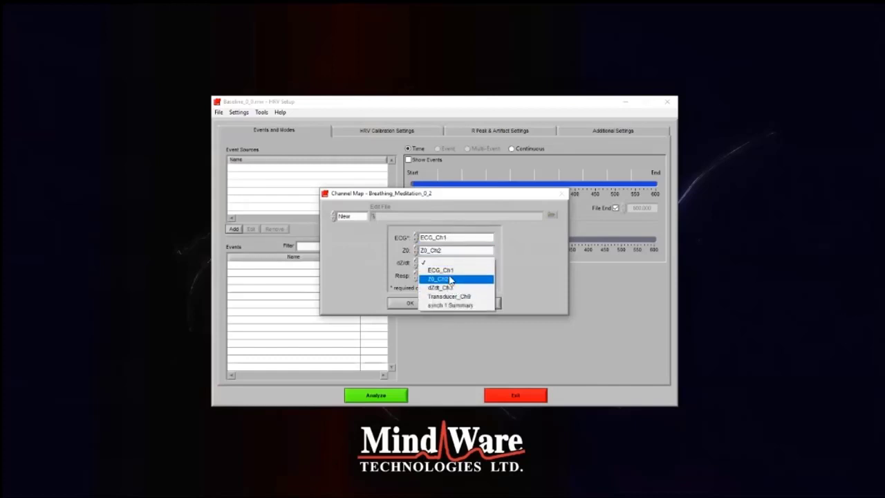
pyautogui.click(450, 280)
pyautogui.click(447, 265)
pyautogui.click(409, 305)
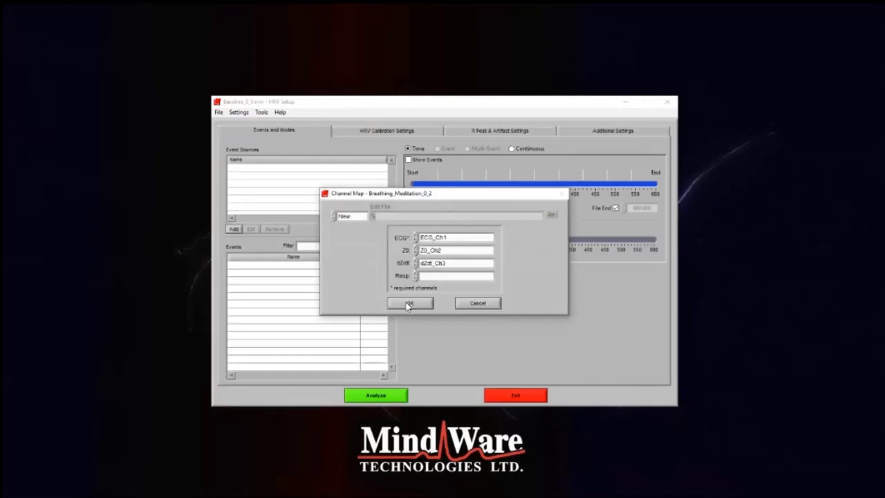
pyautogui.click(409, 305)
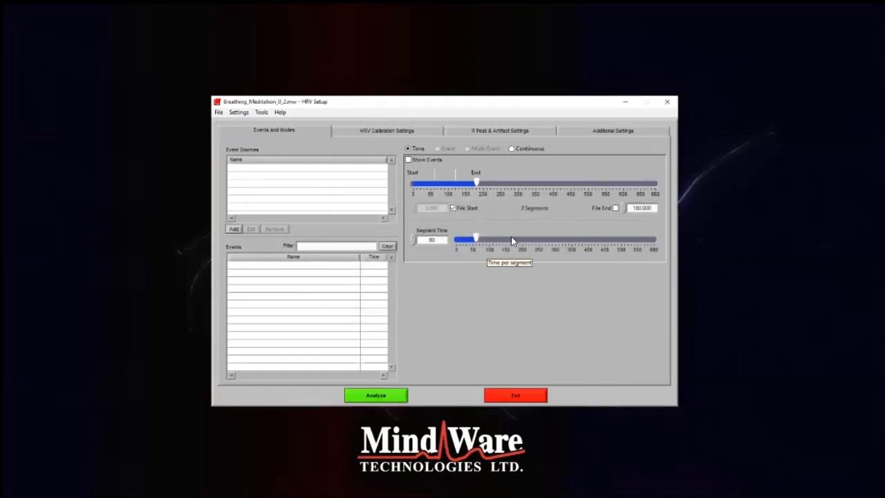
# Set a custom analysis end time of 360 s instead of the file end, run the analysis and maximize its window
pyautogui.click(615, 209)
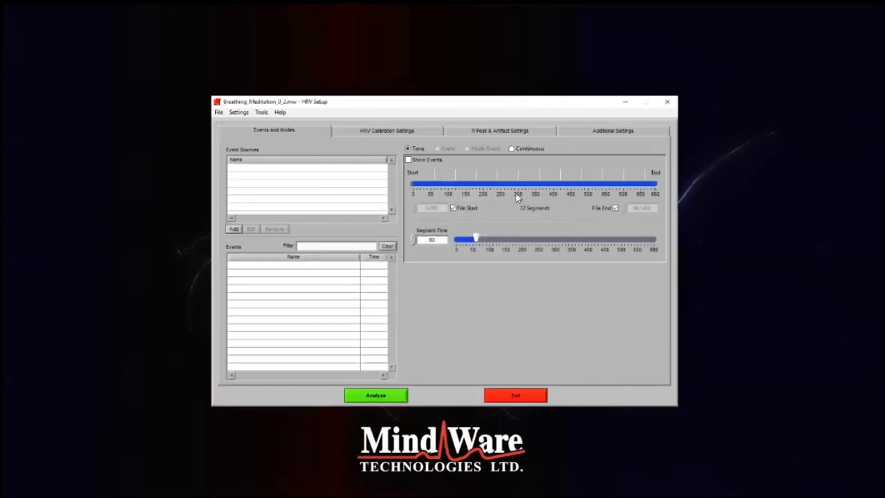
pyautogui.click(616, 209)
pyautogui.moveTo(653, 209); pyautogui.dragTo(631, 211)
pyautogui.press('Return')
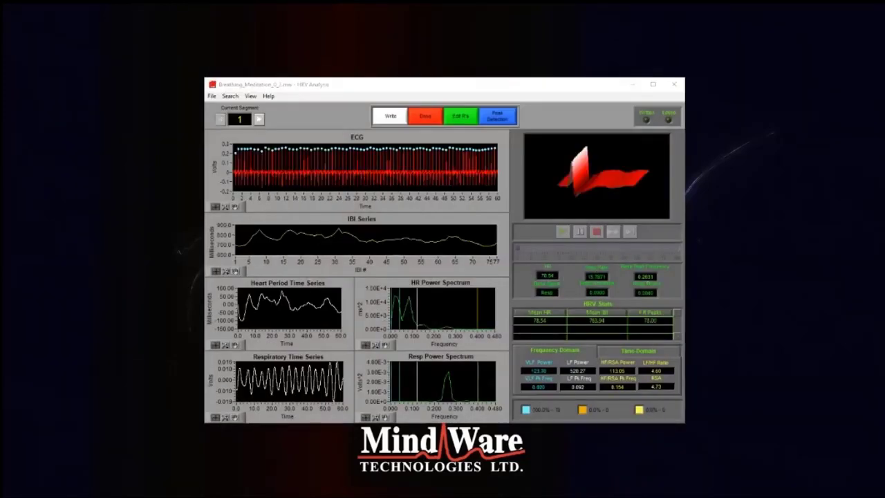
pyautogui.click(652, 84)
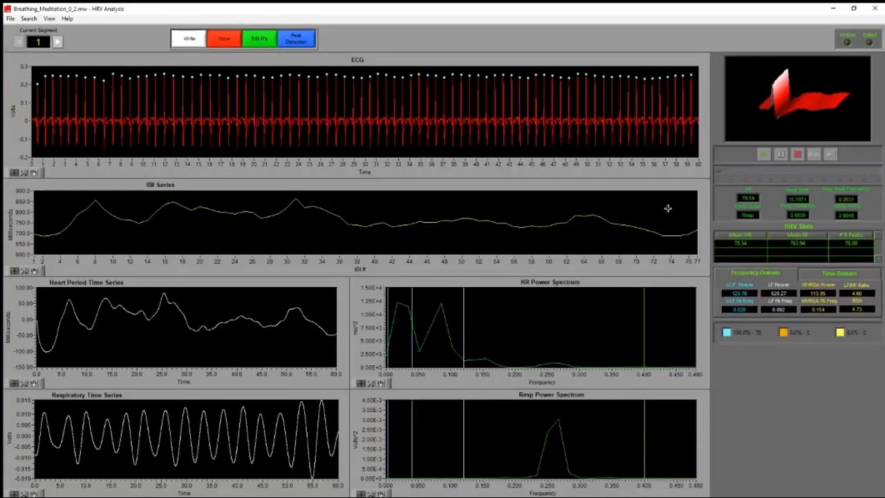
# Open segment 1 in a maximized Signal Editor and zoom the time axis to a window of about 10.5 s
pyautogui.click(271, 41)
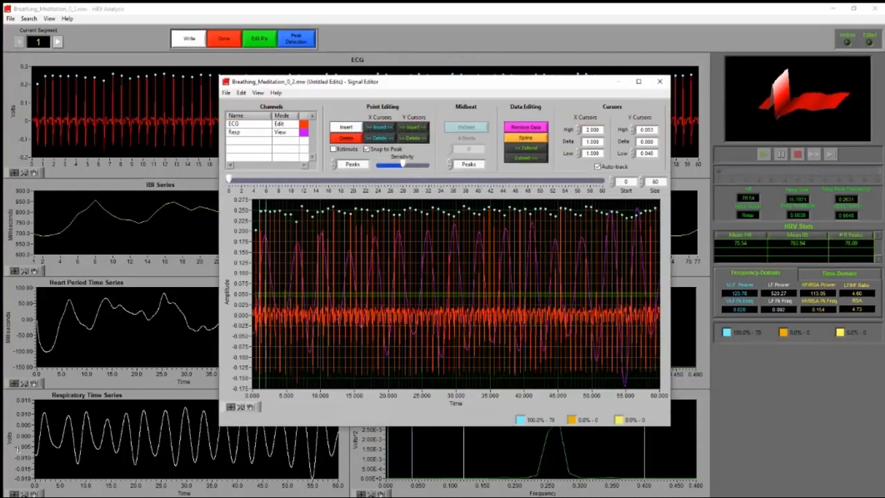
pyautogui.click(638, 83)
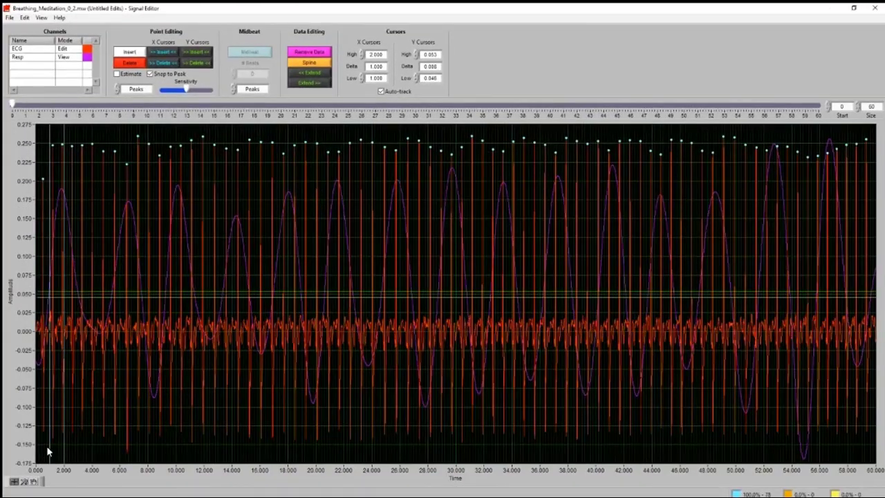
pyautogui.click(24, 481)
pyautogui.click(52, 451)
pyautogui.click(24, 481)
pyautogui.click(56, 448)
pyautogui.moveTo(37, 416); pyautogui.dragTo(184, 417)
# Review the R peak markers along the ECG trace of segment 1 through to 60 s
pyautogui.scroll(-12, 213, 416)
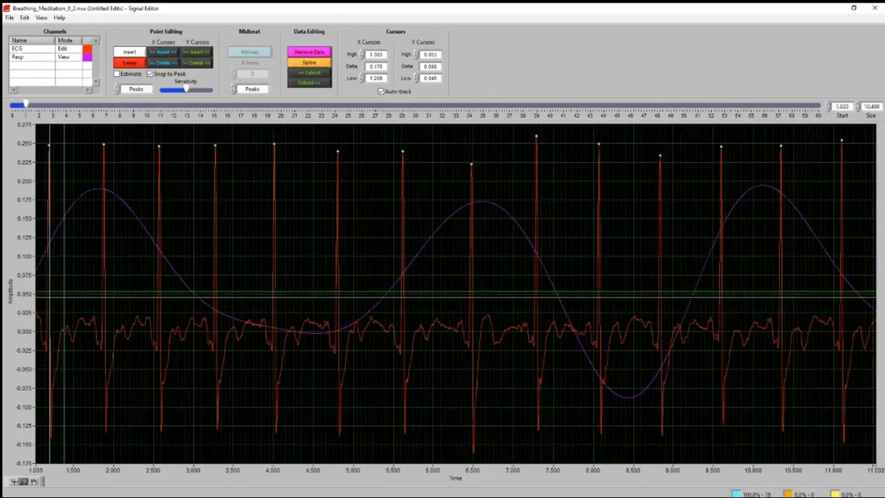
pyautogui.scroll(-13, 456, 291)
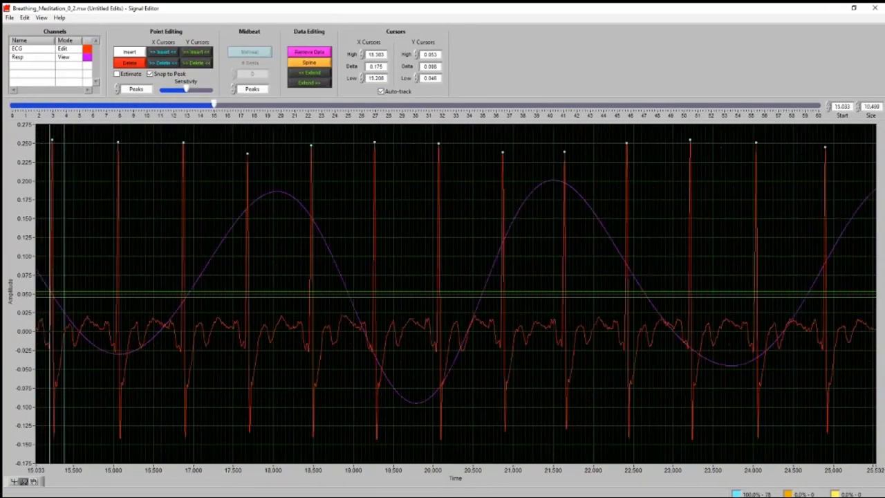
pyautogui.scroll(-11, 456, 290)
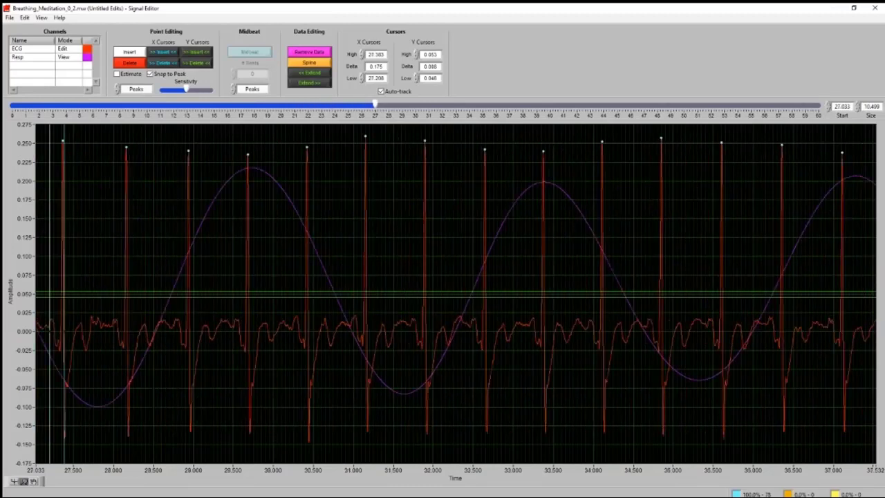
pyautogui.scroll(-11, 457, 290)
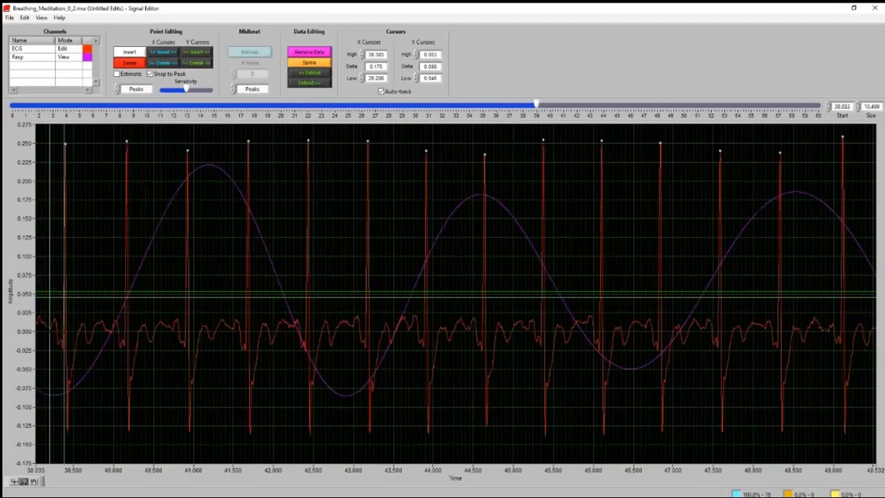
pyautogui.scroll(-2, 457, 290)
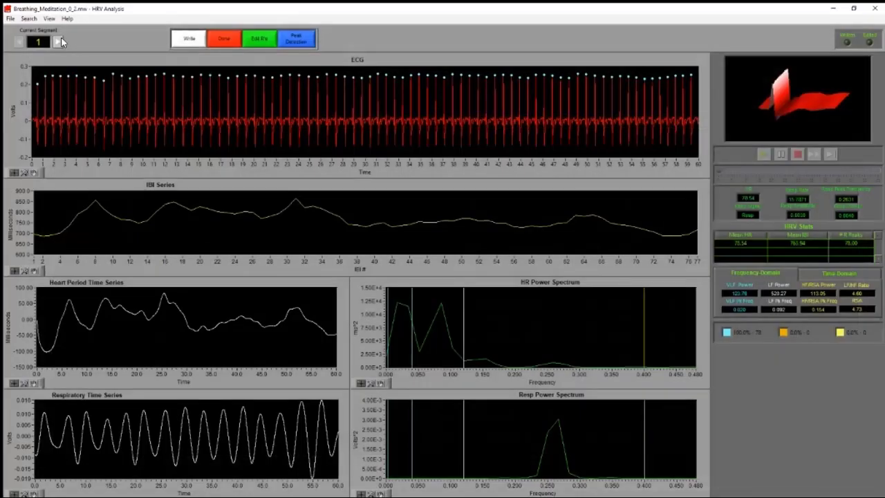
# Page through segments 2 to 5 of the breathing meditation recording, checking each ECG and IBI series
pyautogui.click(59, 42)
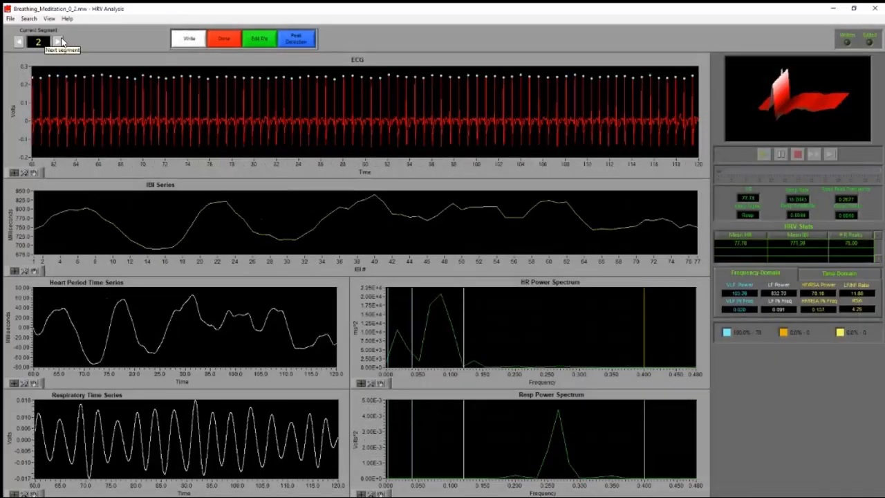
pyautogui.click(60, 41)
pyautogui.click(60, 42)
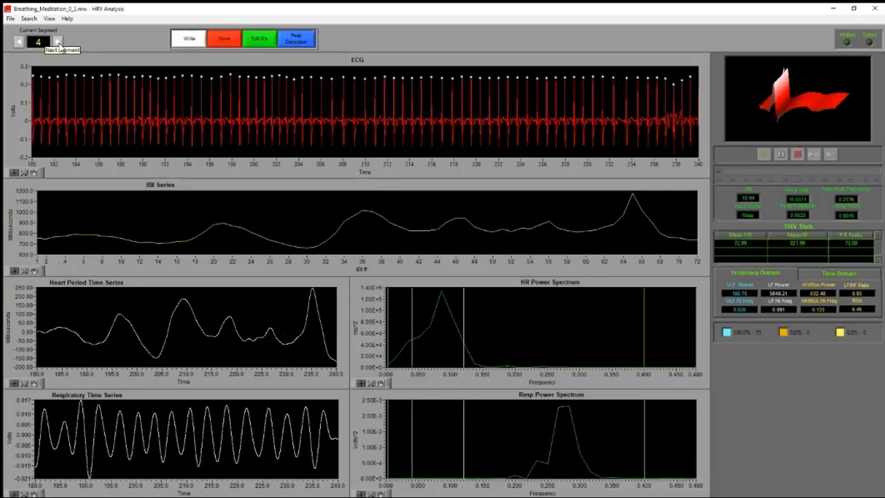
pyautogui.click(59, 43)
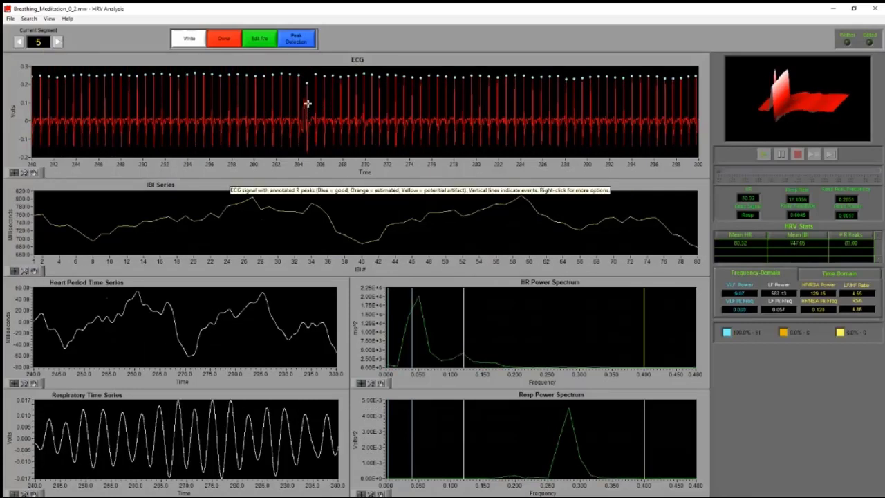
# Inspect the lower R peak of segment 5 in the Signal Editor, zoomed to about 260.1–272.0 s, and advance to segment 6
pyautogui.doubleClick(668, 101)
pyautogui.click(641, 82)
pyautogui.click(25, 482)
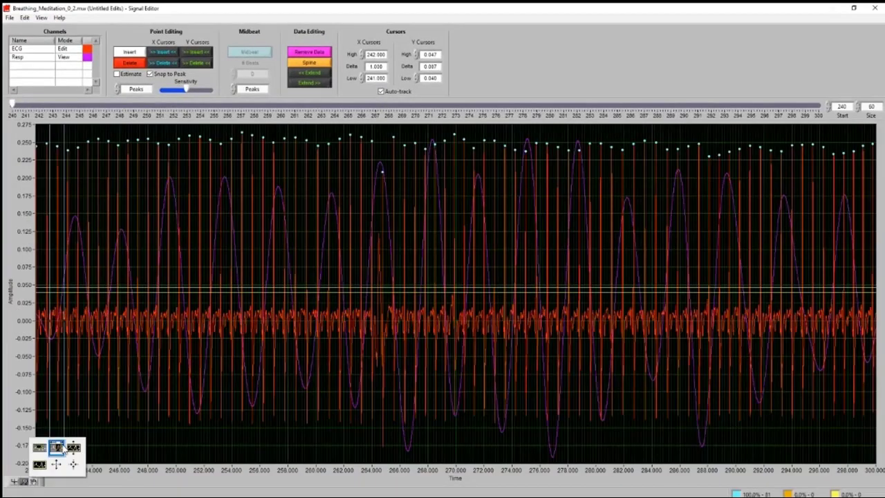
pyautogui.click(59, 448)
pyautogui.moveTo(319, 304); pyautogui.dragTo(484, 327)
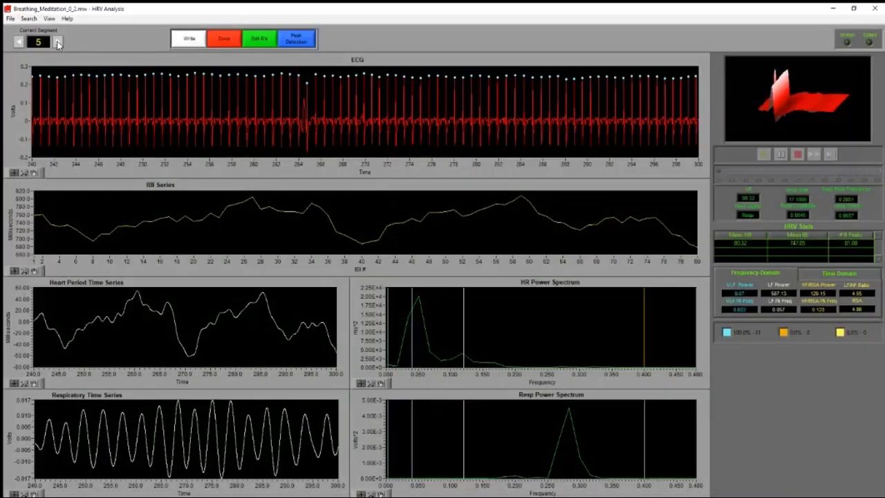
pyautogui.click(59, 43)
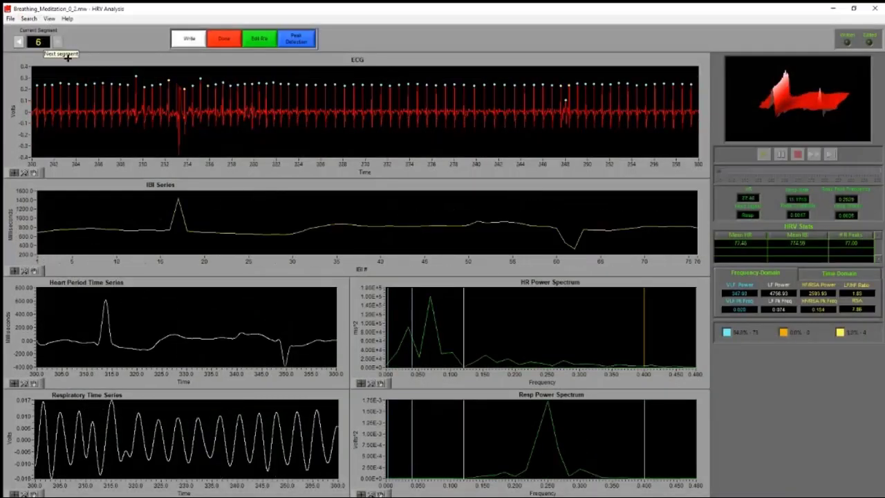
pyautogui.click(267, 39)
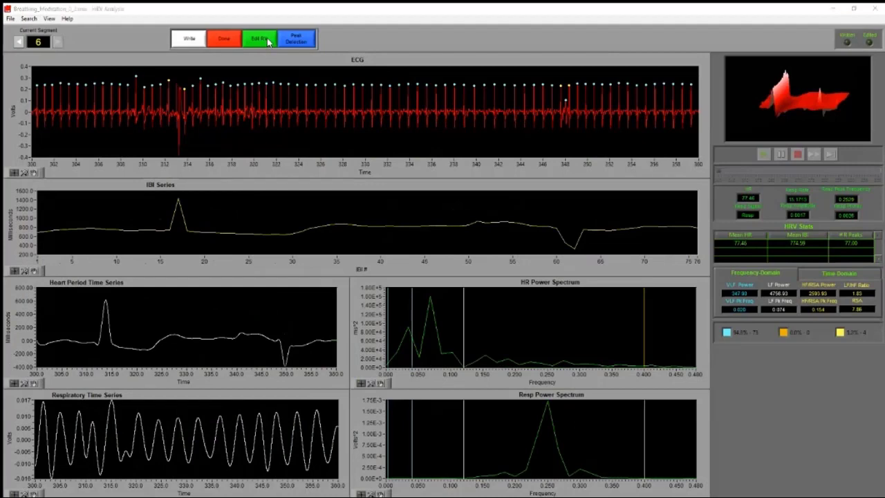
pyautogui.moveTo(598, 83); pyautogui.dragTo(453, 53)
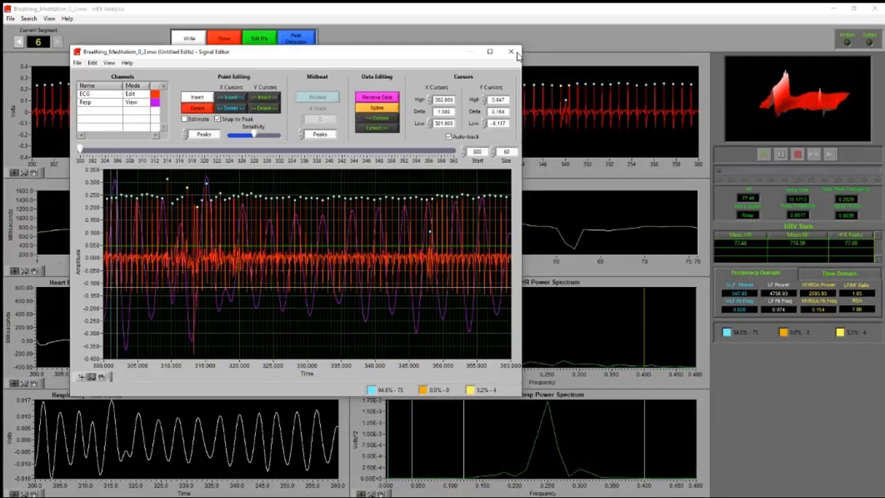
pyautogui.click(515, 52)
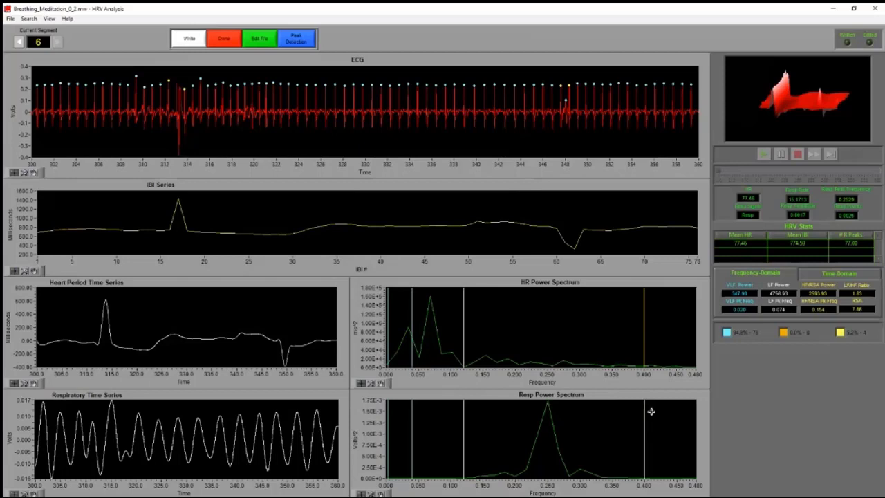
# Open segment 6 in a maximized Signal Editor and zoom the time axis to a window of about 10.2 s
pyautogui.moveTo(651, 412)
pyautogui.doubleClick(437, 138)
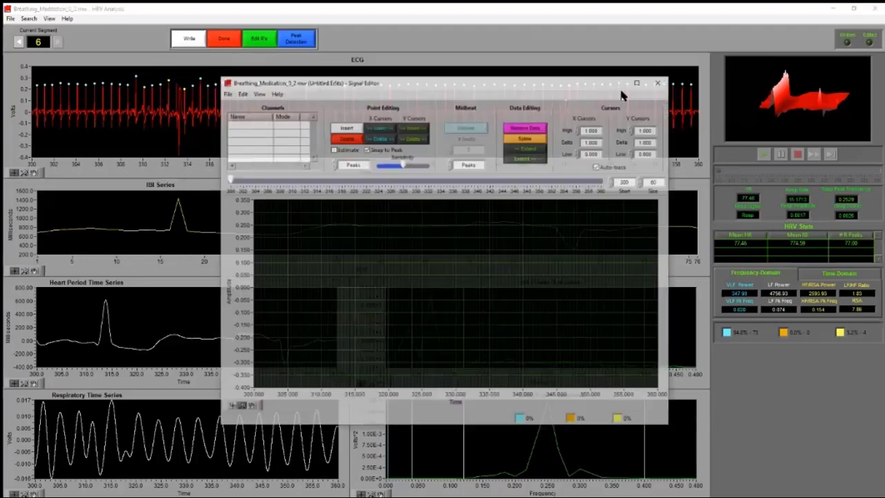
pyautogui.click(642, 84)
pyautogui.click(27, 480)
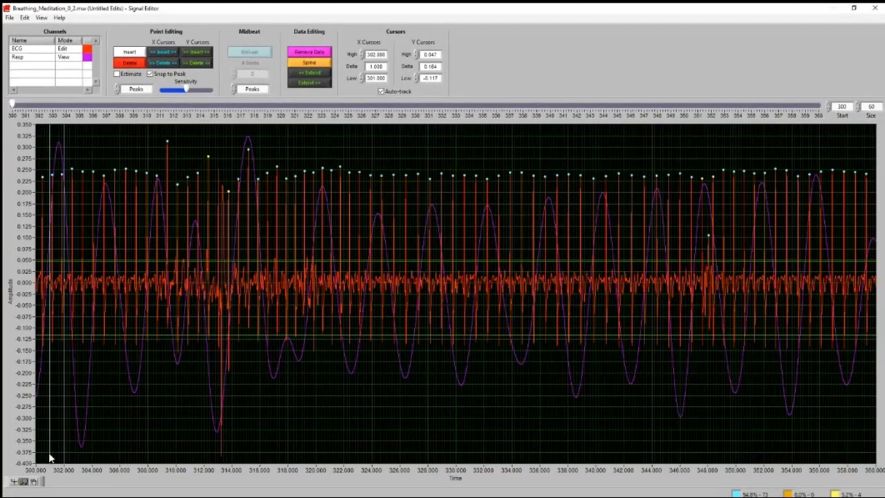
pyautogui.click(57, 449)
pyautogui.moveTo(180, 295)
pyautogui.mouseDown()
pyautogui.moveTo(132, 287)
pyautogui.moveTo(212, 234)
pyautogui.moveTo(233, 242)
pyautogui.moveTo(68, 265)
pyautogui.moveTo(39, 290)
pyautogui.moveTo(179, 300)
pyautogui.mouseUp()
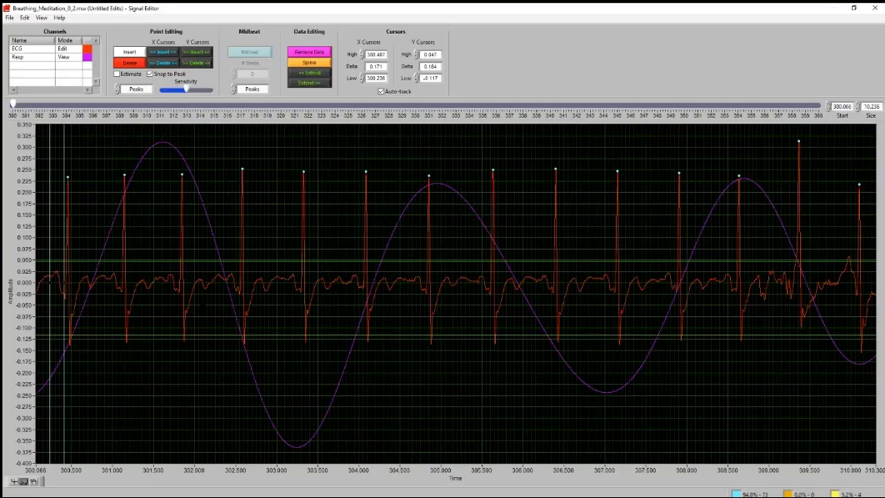
# Insert the missing R peak at about 313.0 s, just before the large artifact in segment 6
pyautogui.press('Right')
pyautogui.press('Right')
pyautogui.press('Right')
pyautogui.press('Right')
pyautogui.press('Right')
pyautogui.press('Right')
pyautogui.press('Right')
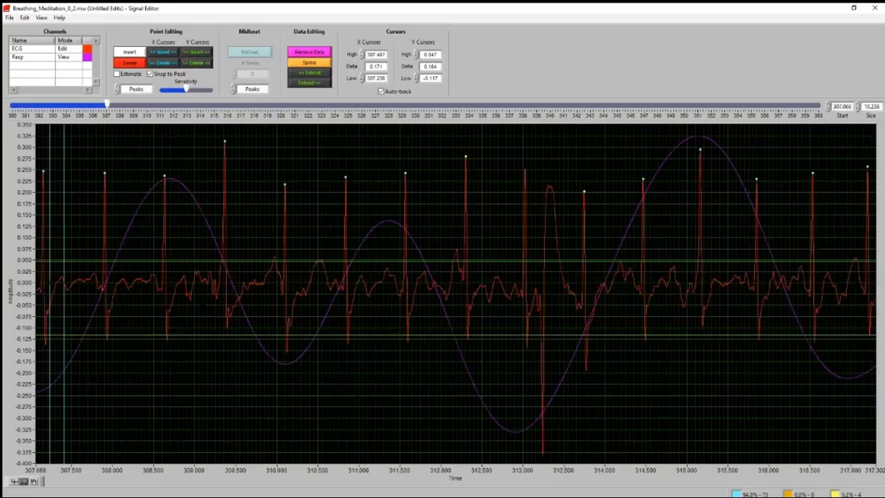
pyautogui.press('Right')
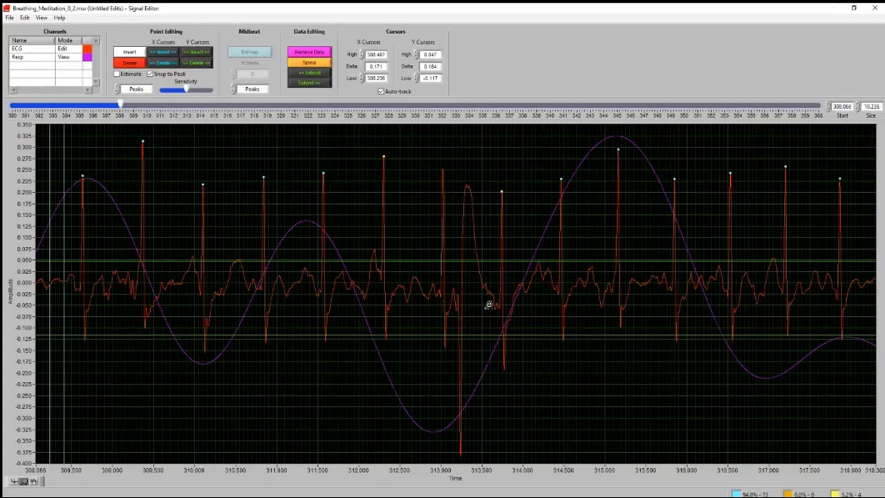
pyautogui.click(142, 56)
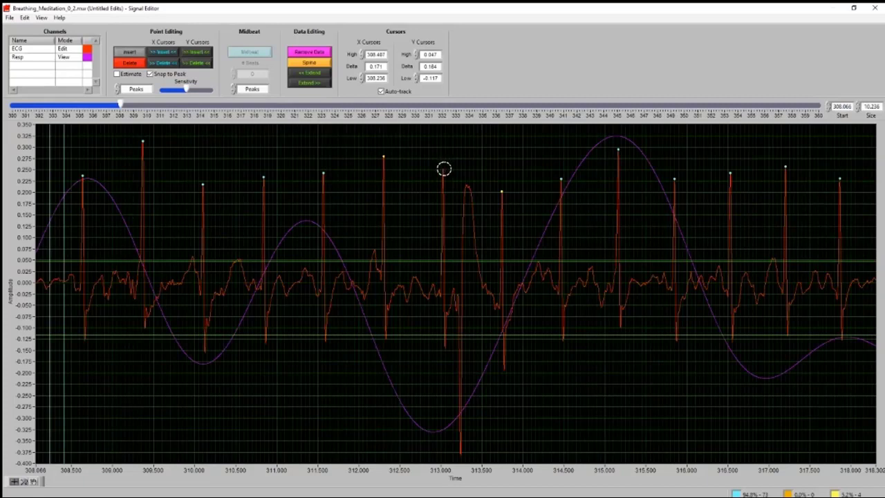
pyautogui.click(441, 168)
# Check the following R peaks of segment 6 and delete the false low peak at about 348.05 s
pyautogui.scroll(-4, 440, 301)
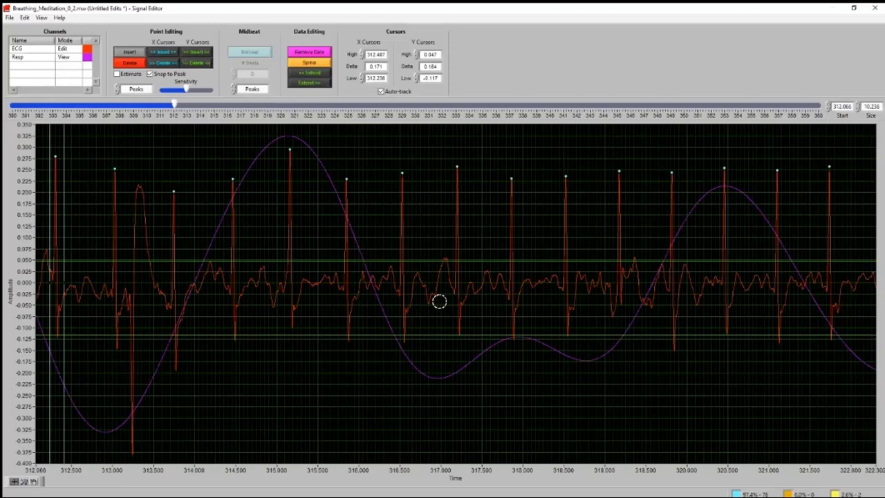
pyautogui.scroll(-6, 439, 301)
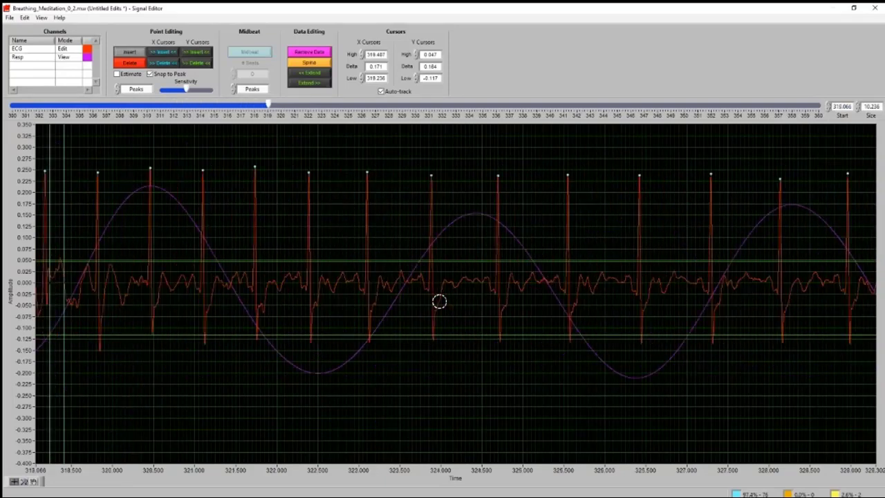
pyautogui.scroll(-2, 439, 302)
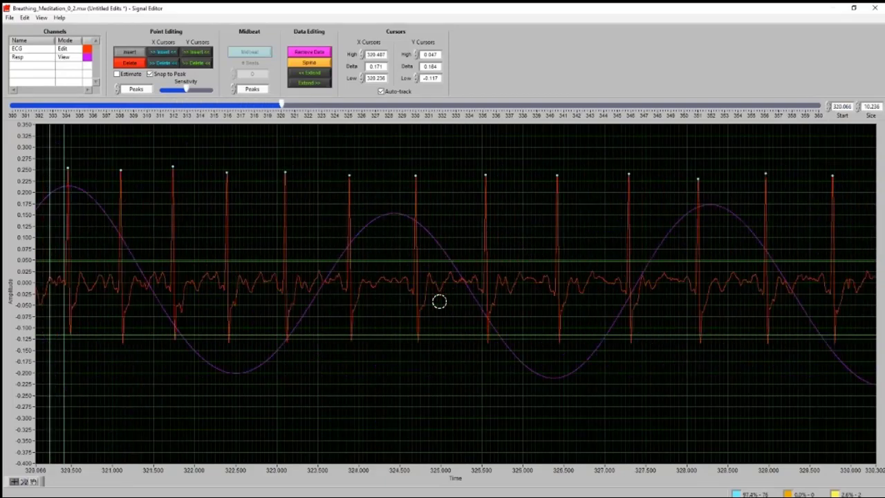
pyautogui.scroll(-7, 439, 301)
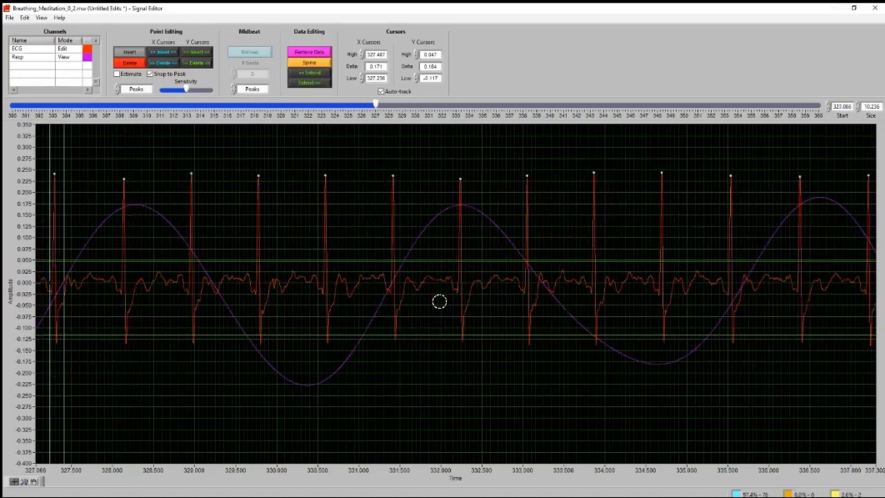
pyautogui.scroll(-8, 439, 302)
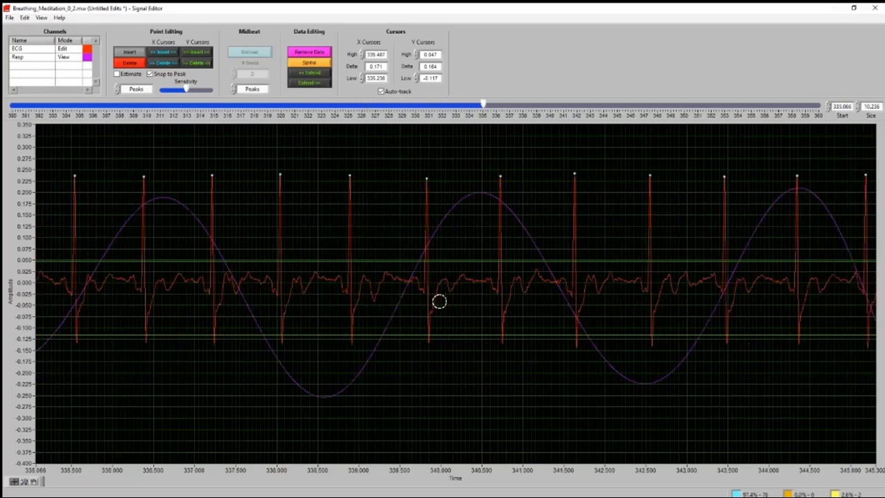
pyautogui.scroll(-7, 440, 301)
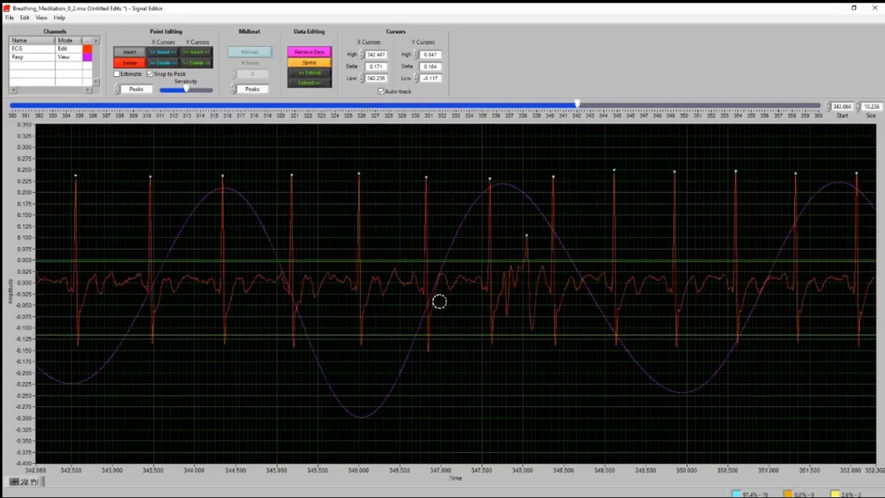
pyautogui.scroll(-2, 439, 302)
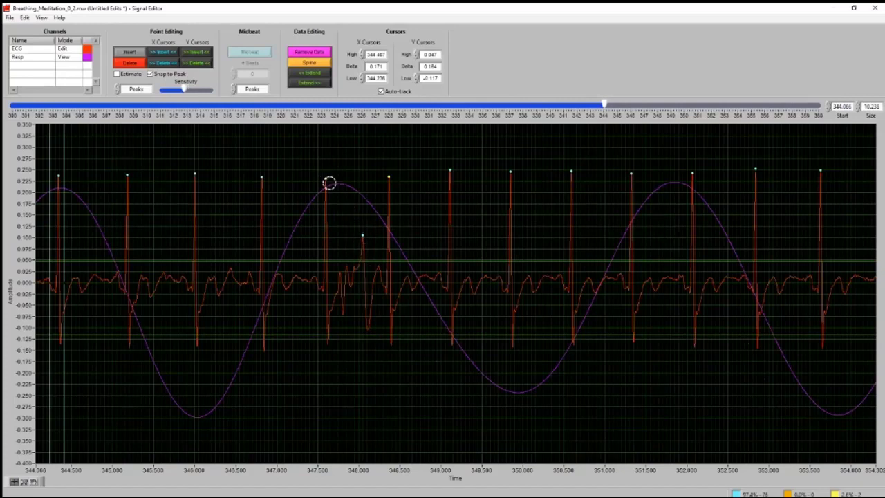
pyautogui.click(130, 54)
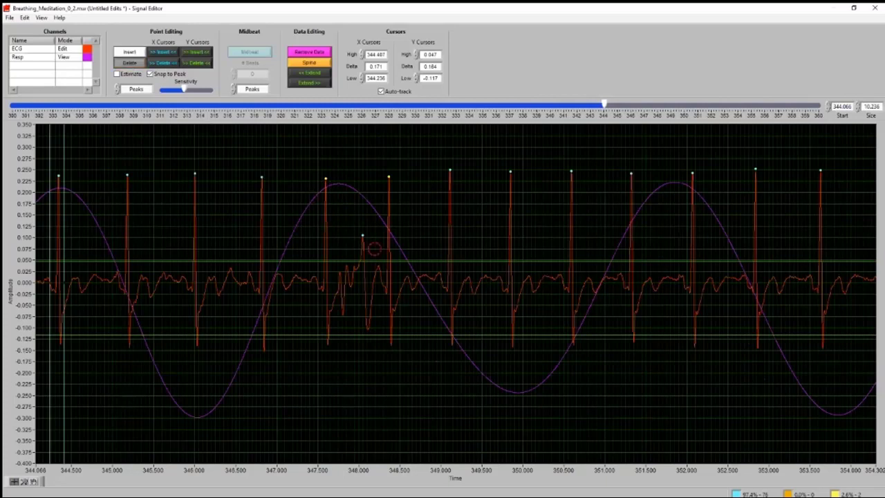
pyautogui.click(373, 249)
pyautogui.click(363, 239)
pyautogui.click(138, 64)
# Check segment 6 through to 360 s, close the Signal Editor, and finish the analysis, saving the edits
pyautogui.scroll(-1, 613, 339)
pyautogui.scroll(-5, 614, 340)
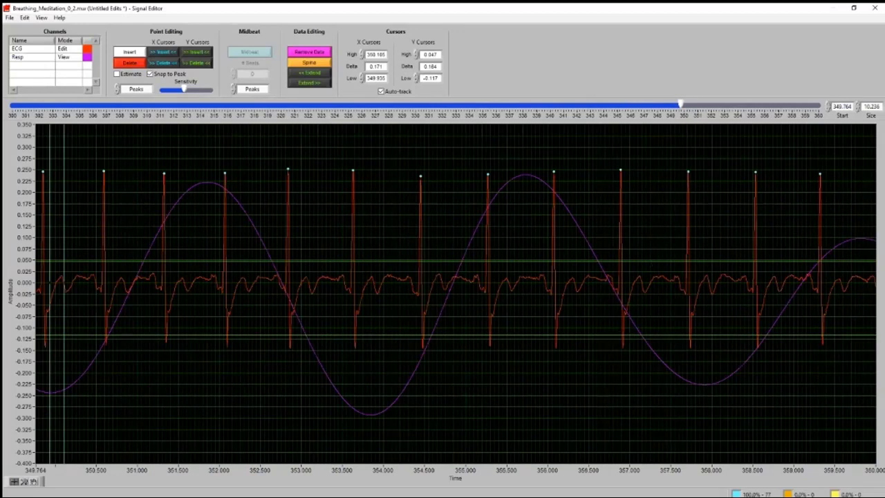
pyautogui.click(875, 9)
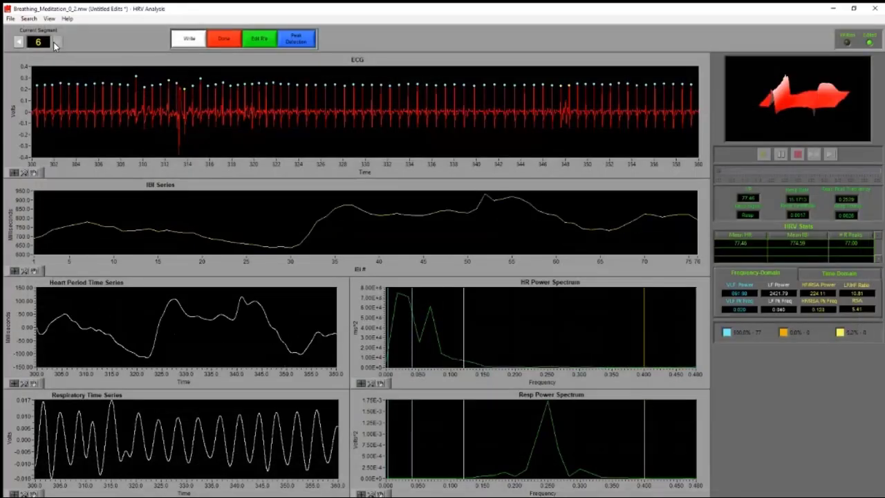
pyautogui.click(224, 45)
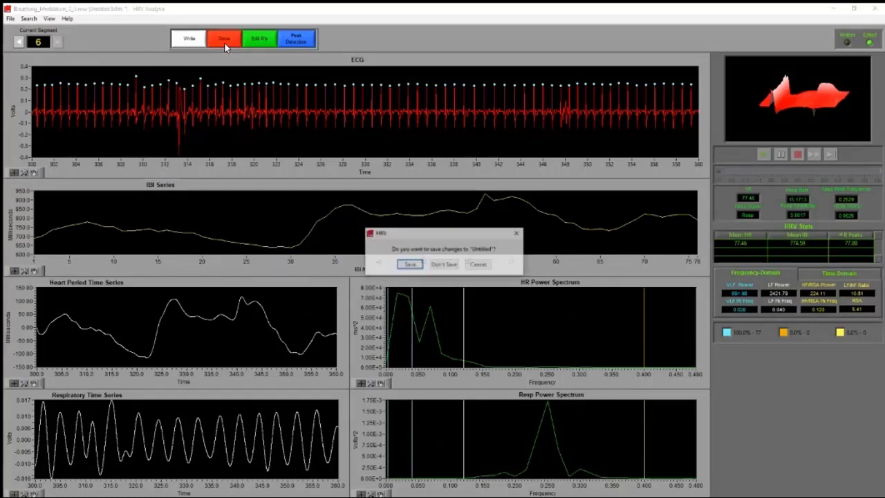
pyautogui.click(408, 265)
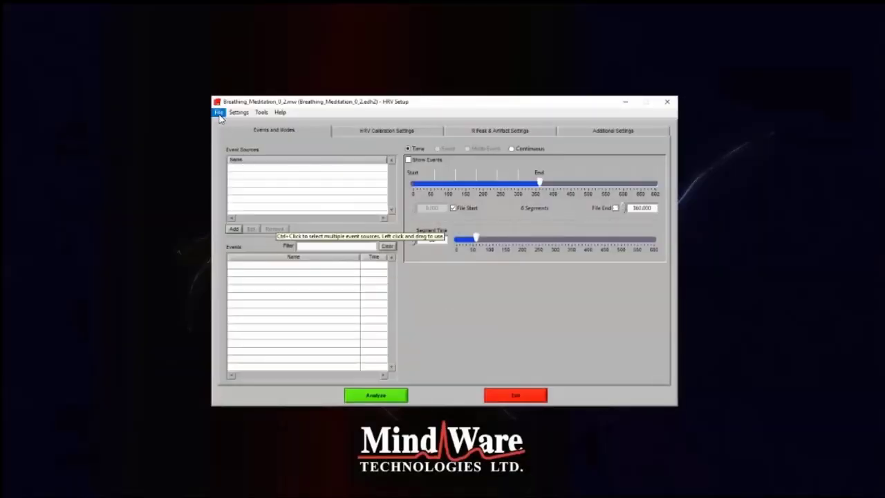
# Open the Cold Pressor_0_4 recording, map its channels, and dismiss the end time warning
pyautogui.click(219, 112)
pyautogui.click(307, 242)
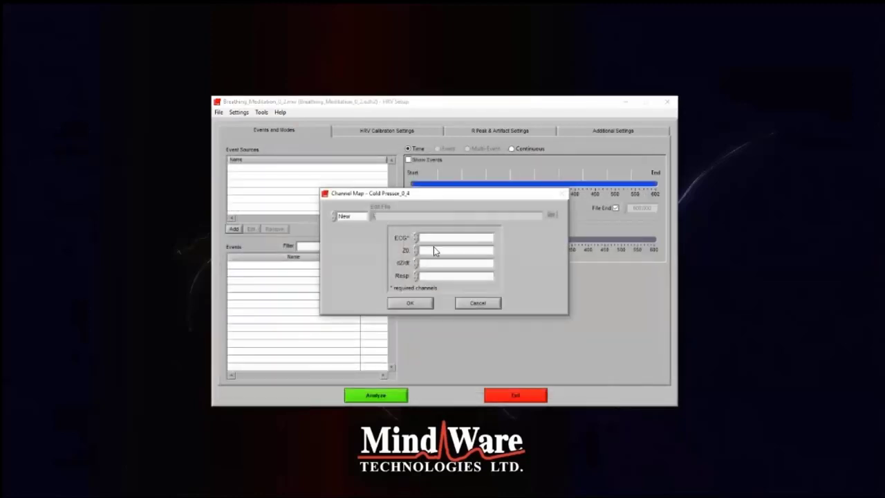
pyautogui.click(437, 238)
pyautogui.click(440, 247)
pyautogui.click(442, 250)
pyautogui.click(434, 265)
pyautogui.click(432, 263)
pyautogui.click(442, 296)
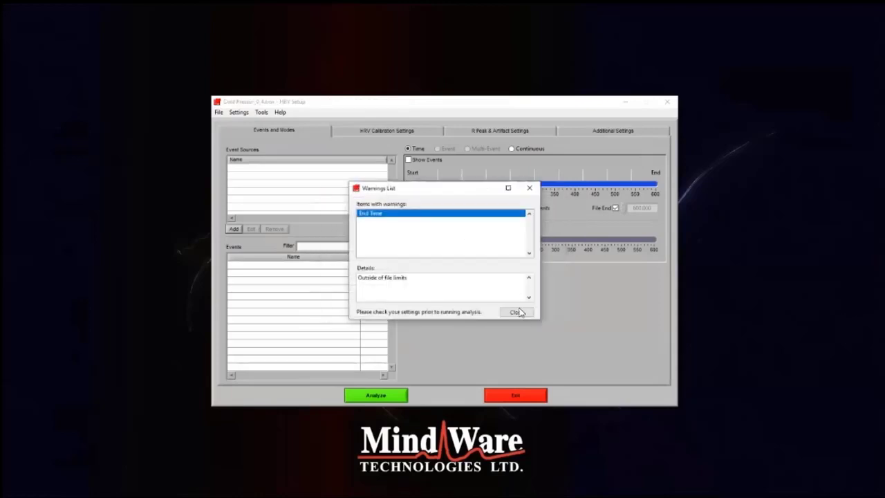
pyautogui.click(517, 312)
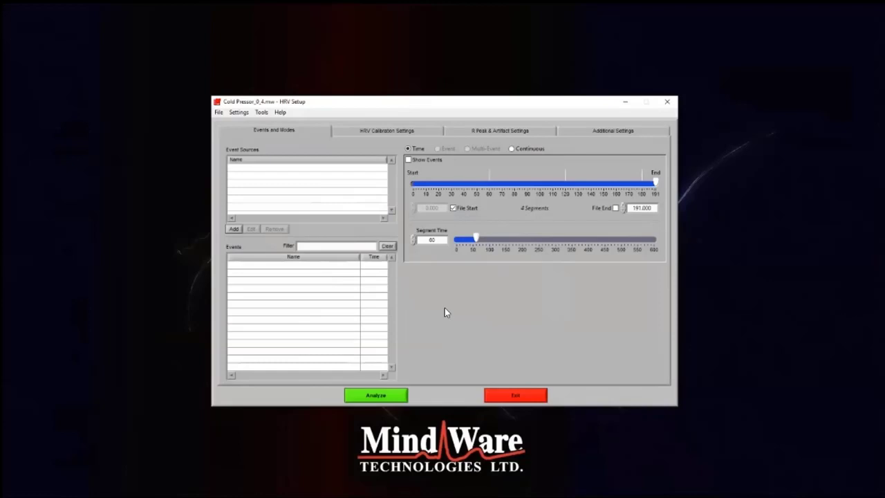
# Set the analysis end time to 180 s and run the analysis of the cold pressor recording
pyautogui.click(616, 207)
pyautogui.click(616, 207)
pyautogui.moveTo(655, 207); pyautogui.dragTo(626, 209)
pyautogui.write('180')
pyautogui.press('Return')
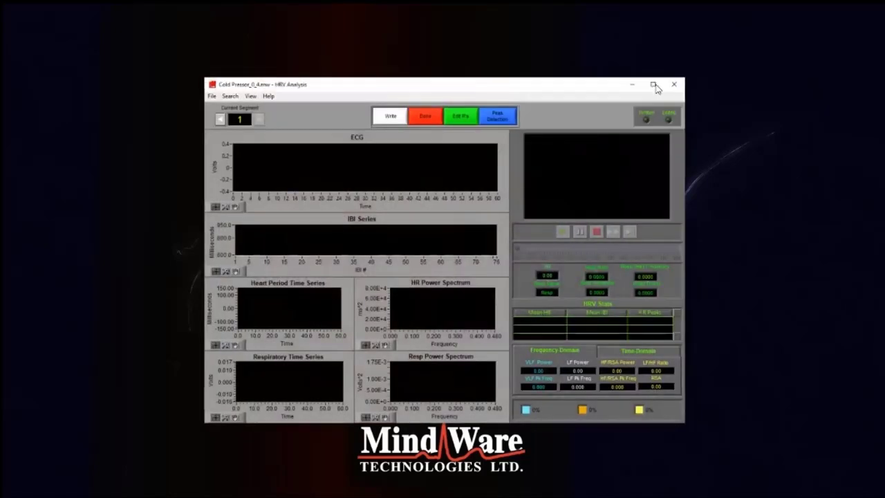
pyautogui.click(653, 86)
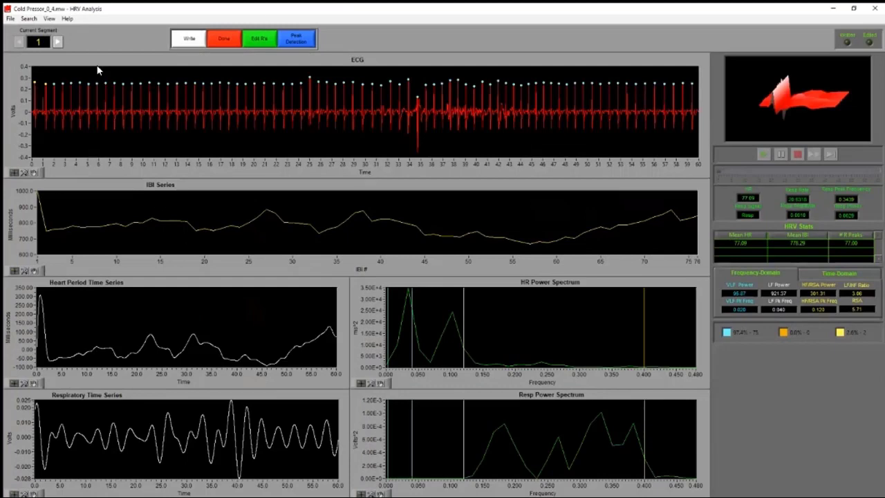
# Open cold pressor segment 1 in a maximized Signal Editor and zoom to about the first 8.7 s
pyautogui.click(263, 40)
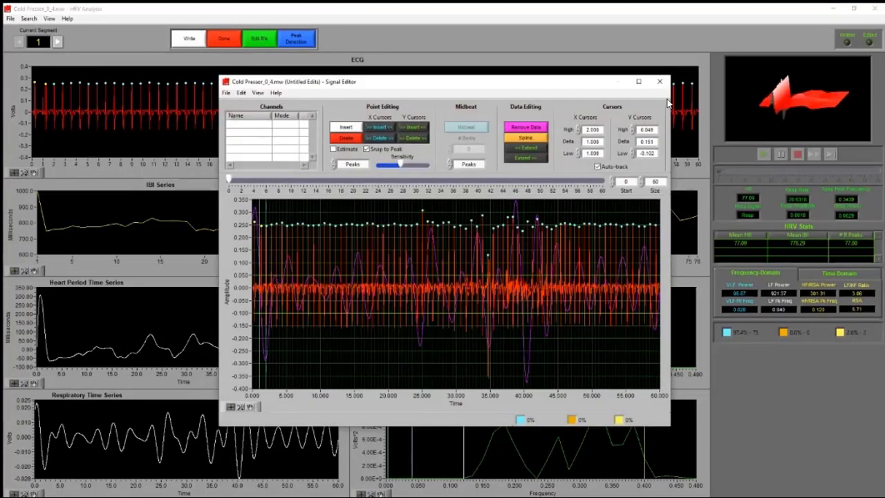
pyautogui.click(667, 84)
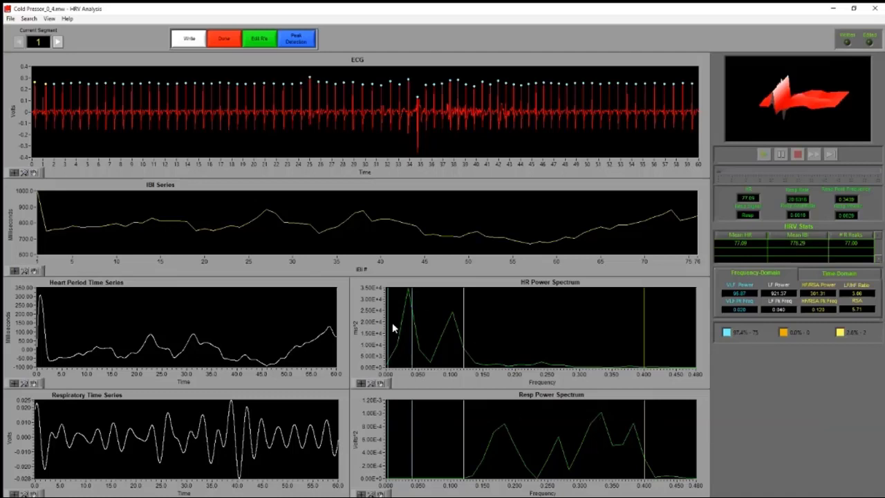
pyautogui.click(263, 40)
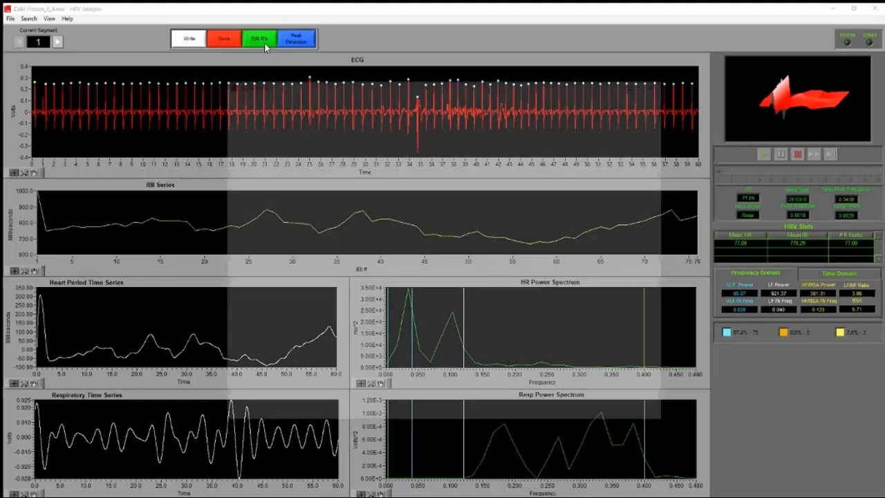
pyautogui.click(639, 84)
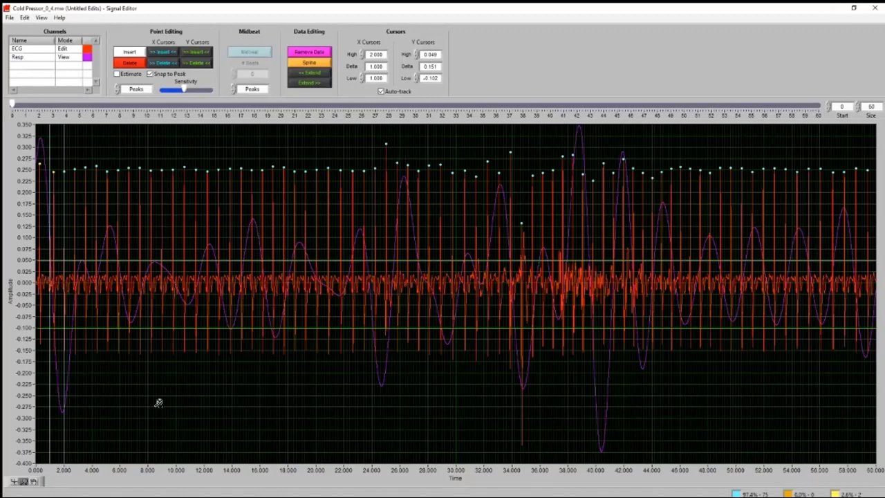
pyautogui.moveTo(159, 403); pyautogui.dragTo(36, 386)
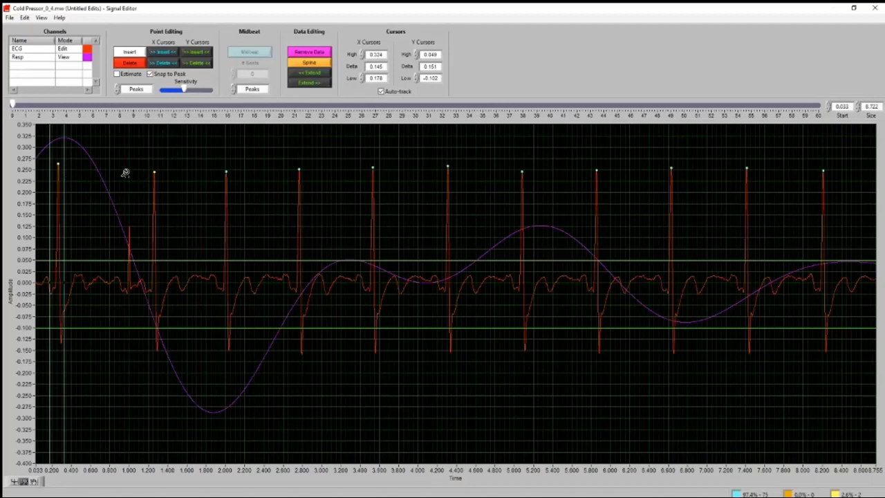
# Delete the first R peak marker of segment 1, at about 0.26 s
pyautogui.click(139, 63)
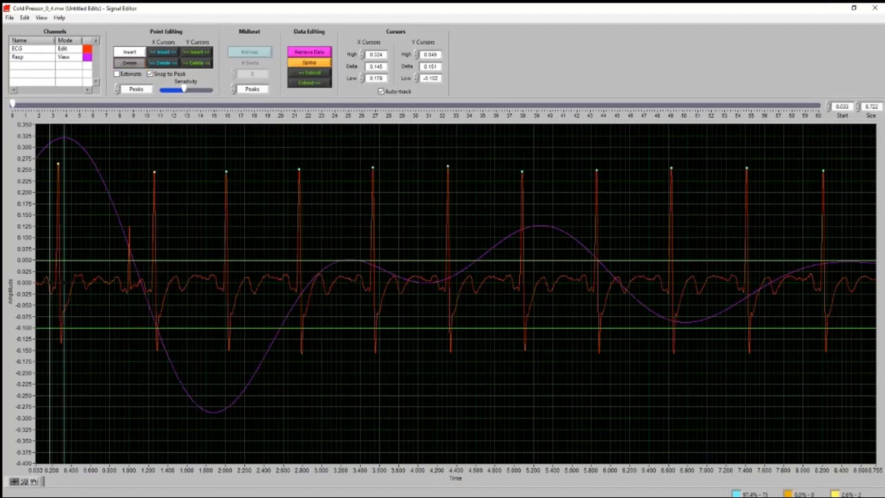
pyautogui.scroll(1, 127, 284)
pyautogui.scroll(1, 127, 284)
pyautogui.scroll(-1, 129, 231)
pyautogui.click(126, 65)
pyautogui.click(128, 65)
pyautogui.click(58, 166)
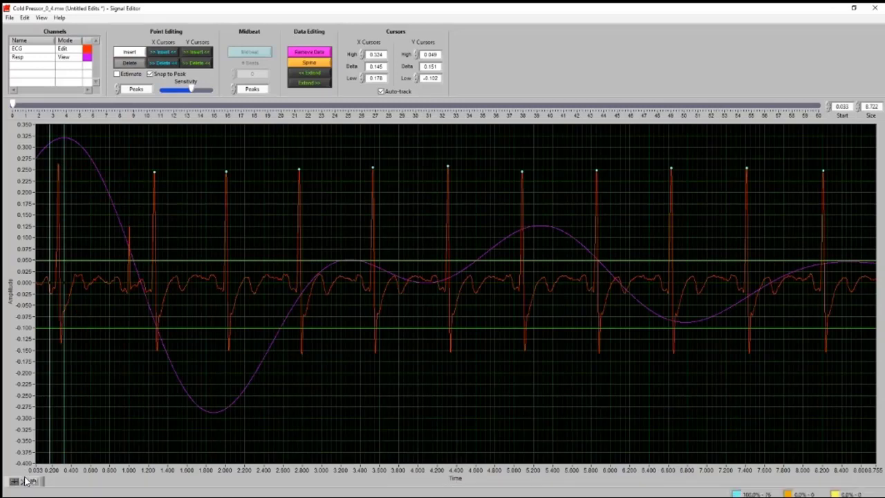
# Measure the time between the first and last remaining R peaks of segment 1, placing the X cursors at about 1.25 s and 59.37 s
pyautogui.click(25, 481)
pyautogui.click(40, 465)
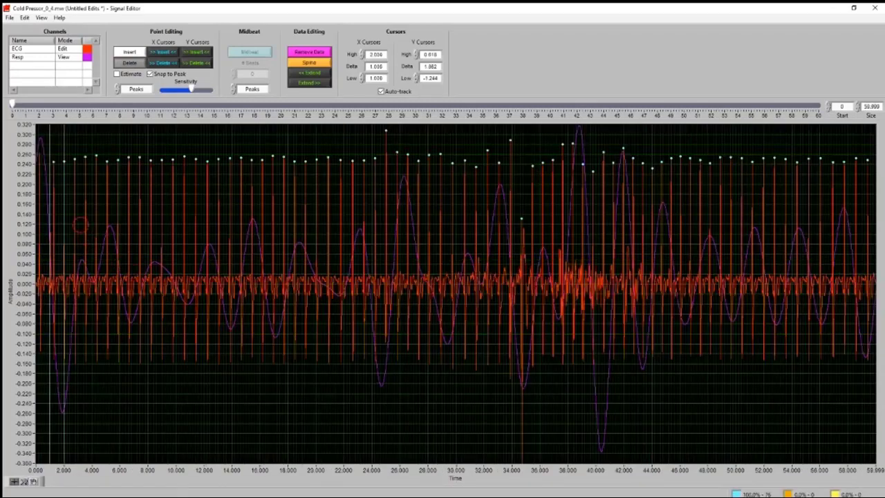
pyautogui.click(127, 64)
pyautogui.moveTo(52, 168); pyautogui.dragTo(60, 277)
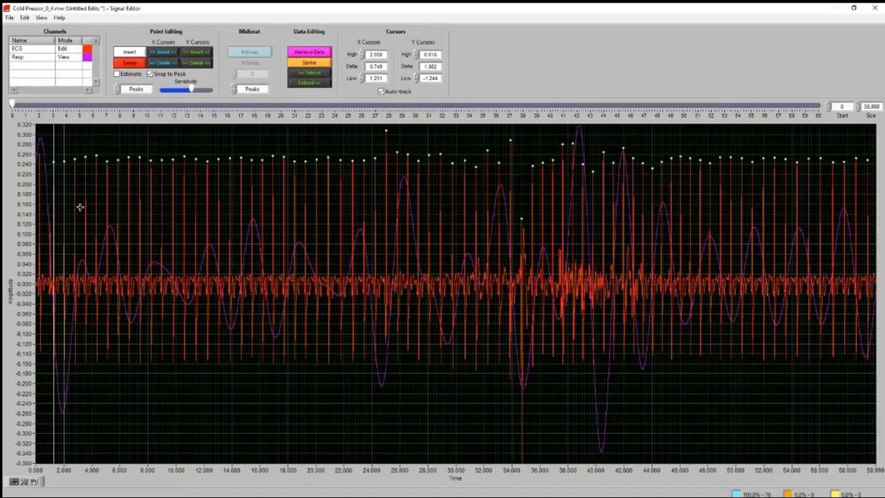
pyautogui.moveTo(65, 206); pyautogui.dragTo(868, 209)
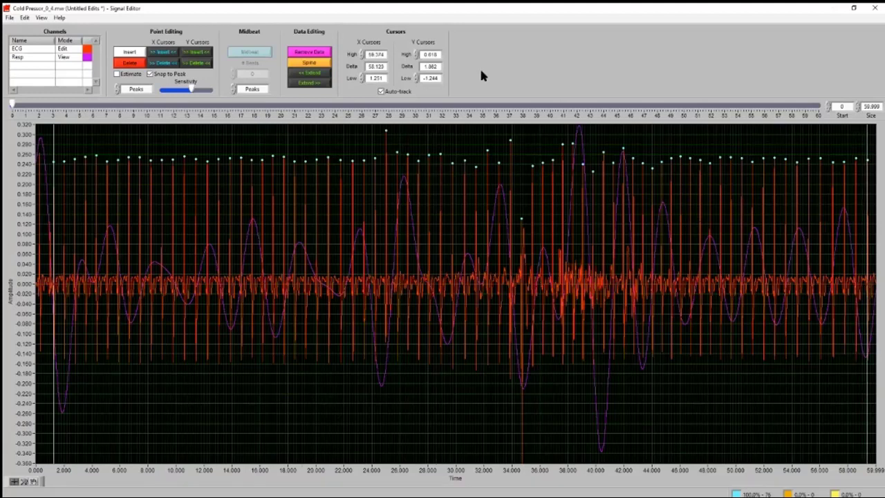
pyautogui.doubleClick(370, 66)
# Zoom the time axis to a window of about 12 s and review the R peak markers through to about 41.5 s
pyautogui.click(33, 481)
pyautogui.moveTo(57, 294); pyautogui.dragTo(226, 305)
pyautogui.scroll(-11, 221, 362)
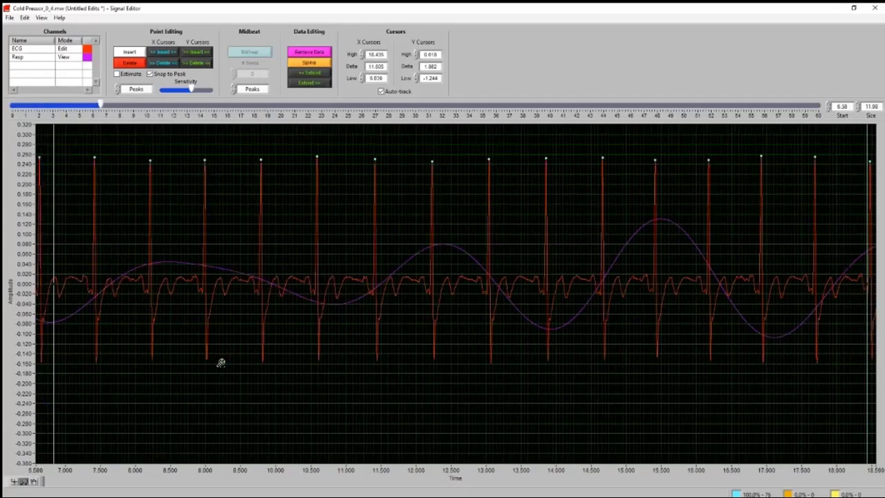
pyautogui.scroll(-9, 221, 363)
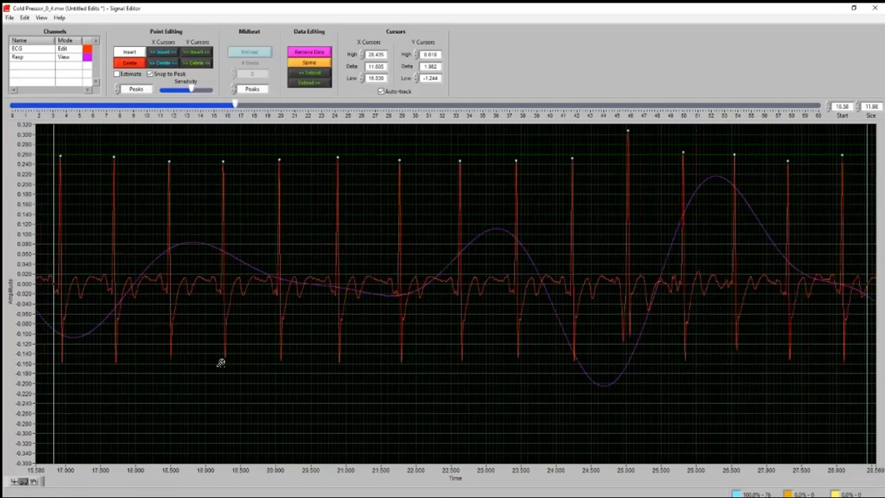
pyautogui.scroll(-7, 221, 362)
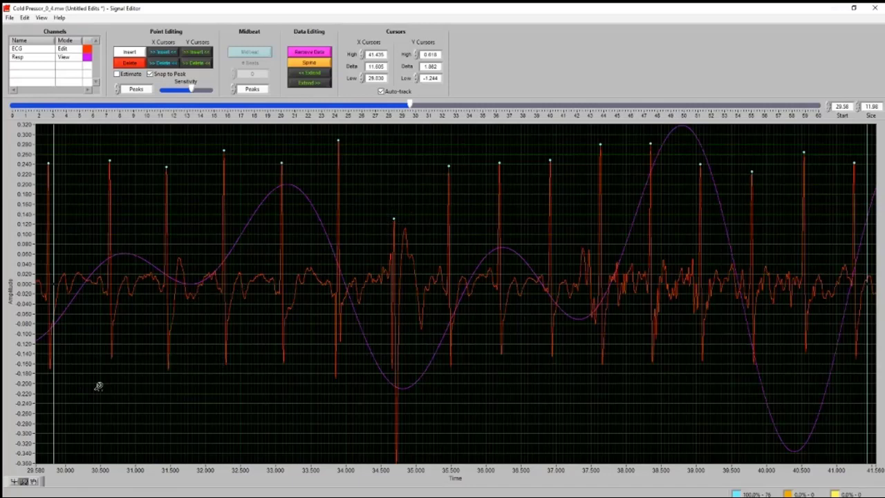
# Delete the artifact-affected R peak marker at about 34.7 s in cold pressor segment 1
pyautogui.click(14, 481)
pyautogui.keyDown('ctrl'); pyautogui.click(392, 217); pyautogui.keyUp('ctrl')
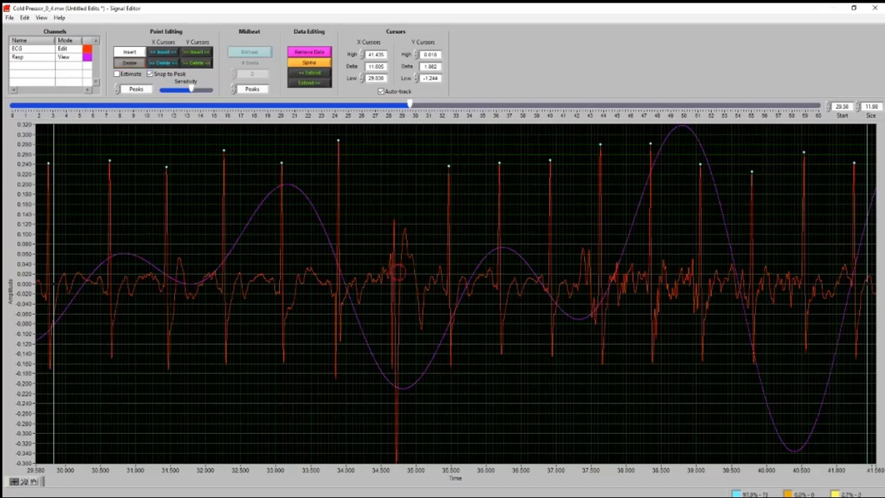
pyautogui.click(142, 64)
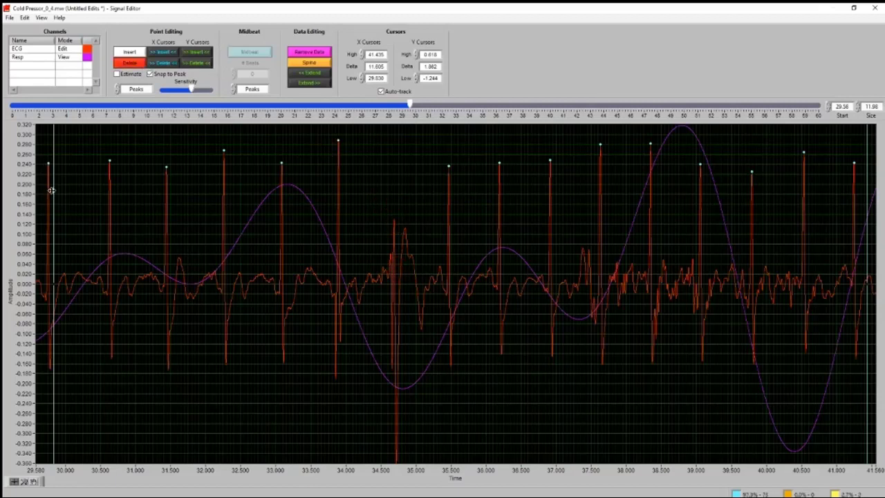
# Bracket the R peaks at about 33.9 s and 35.5 s with the X cursors and insert one midbeat between them
pyautogui.moveTo(54, 191); pyautogui.dragTo(330, 214)
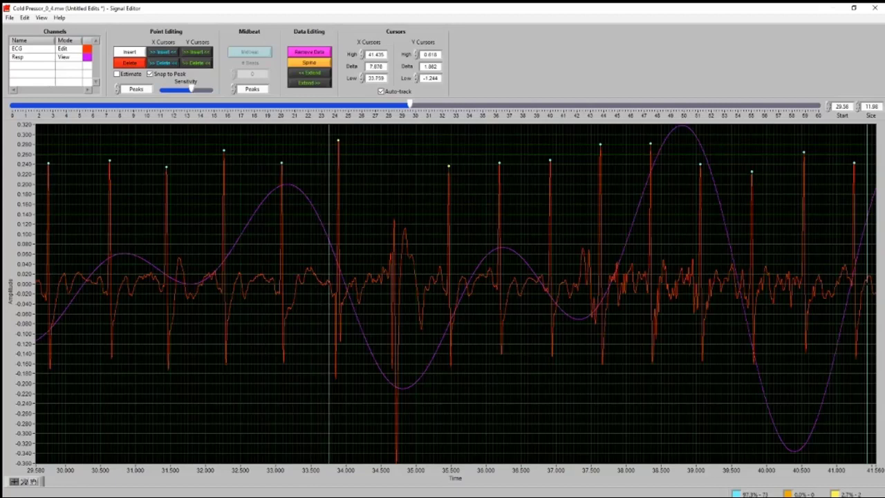
pyautogui.moveTo(867, 186); pyautogui.dragTo(515, 185)
pyautogui.click(456, 183)
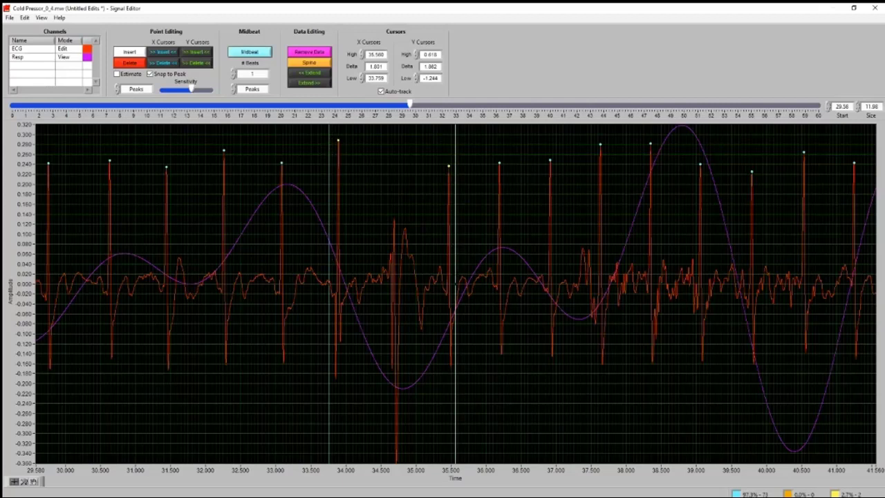
pyautogui.click(249, 55)
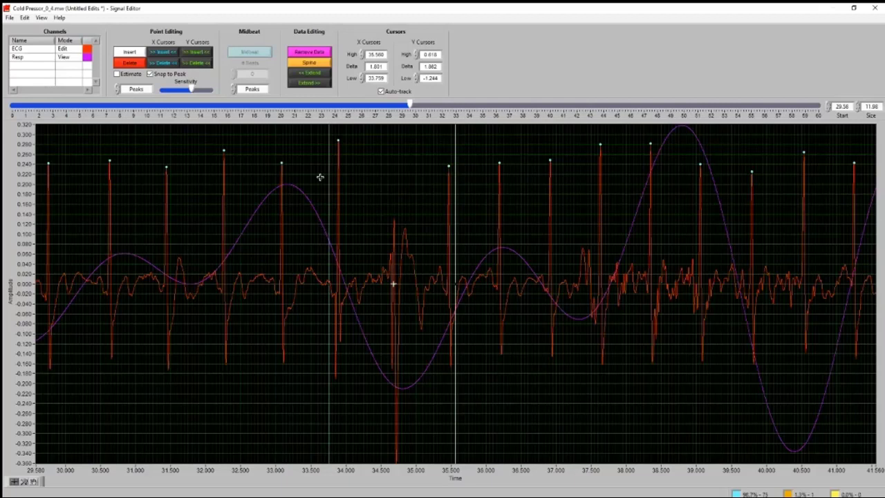
# Delete the inserted midbeat and the R peak markers at about 35.5 s and 36.2 s
pyautogui.click(134, 63)
pyautogui.click(447, 164)
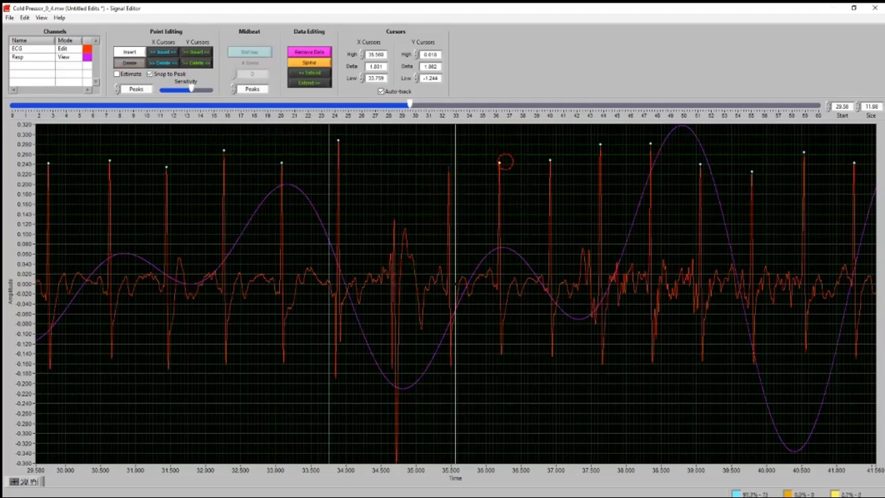
pyautogui.click(504, 158)
# Remove the ECG data between about 34.09 s and 36.84 s, just inside the neighbouring R peaks
pyautogui.moveTo(455, 184); pyautogui.dragTo(535, 201)
pyautogui.moveTo(331, 210); pyautogui.dragTo(353, 208)
pyautogui.moveTo(547, 191); pyautogui.dragTo(543, 193)
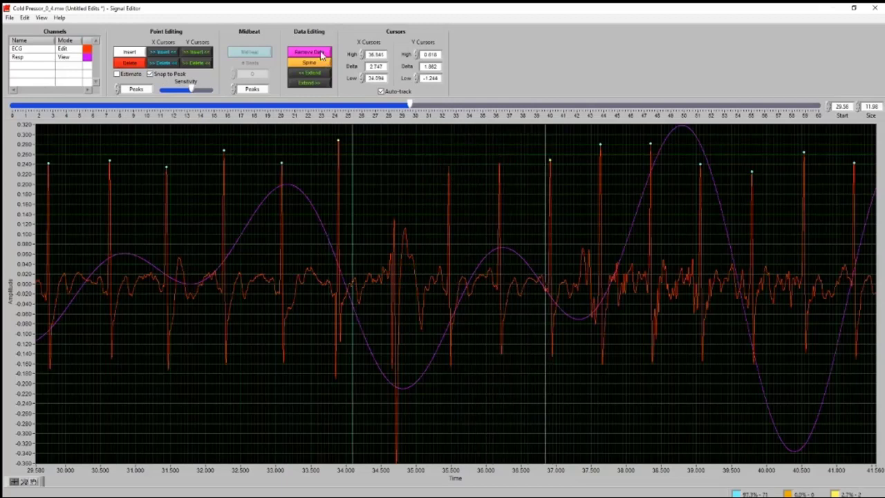
pyautogui.click(323, 53)
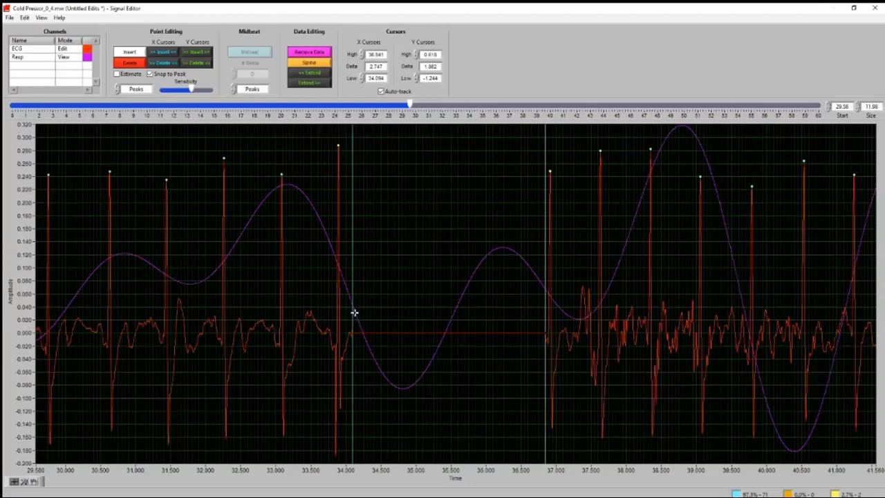
# Insert three midbeats across the removed data, between the R peaks at about 33.9 s and 36.9 s, and close the Signal Editor
pyautogui.moveTo(353, 313); pyautogui.dragTo(331, 316)
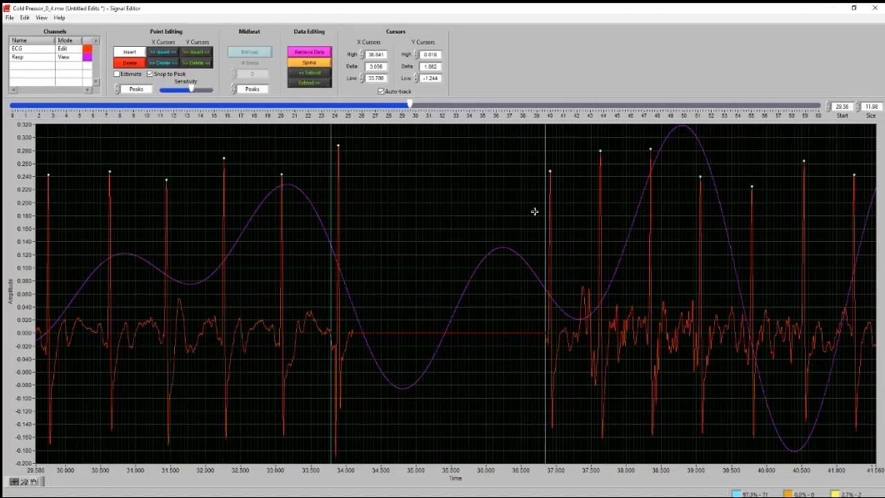
pyautogui.moveTo(546, 210); pyautogui.dragTo(555, 211)
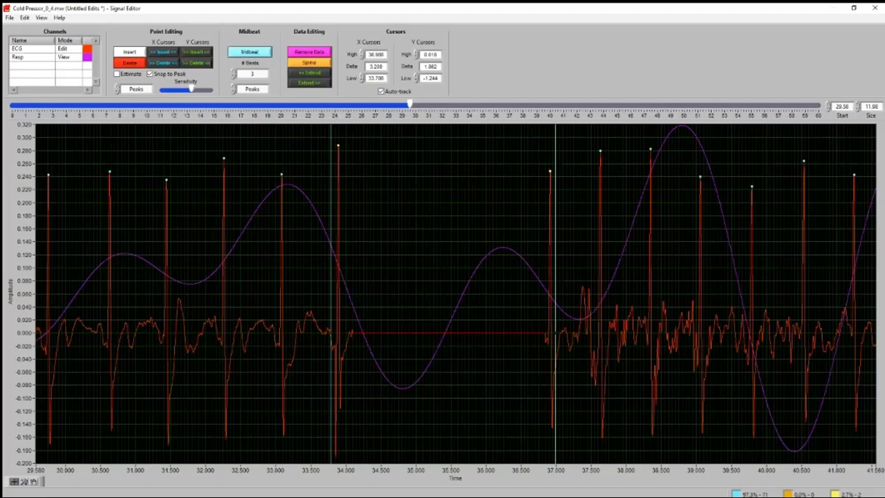
pyautogui.doubleClick(249, 74)
pyautogui.click(258, 53)
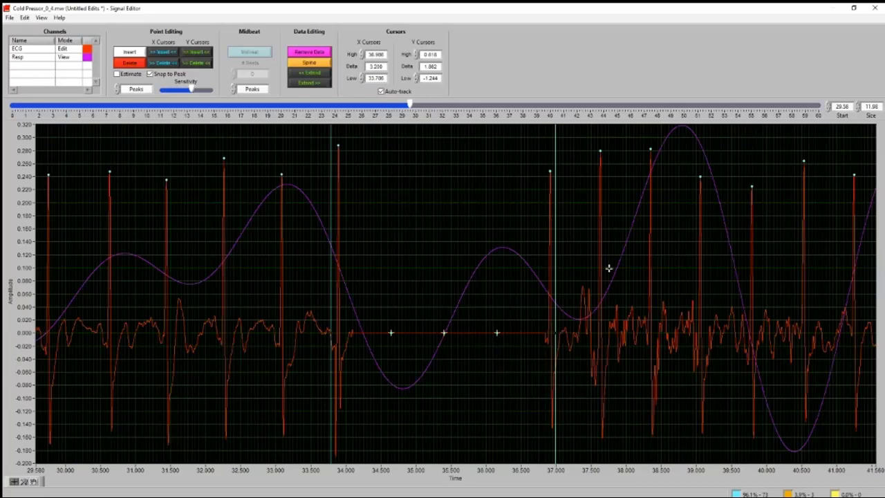
pyautogui.click(875, 8)
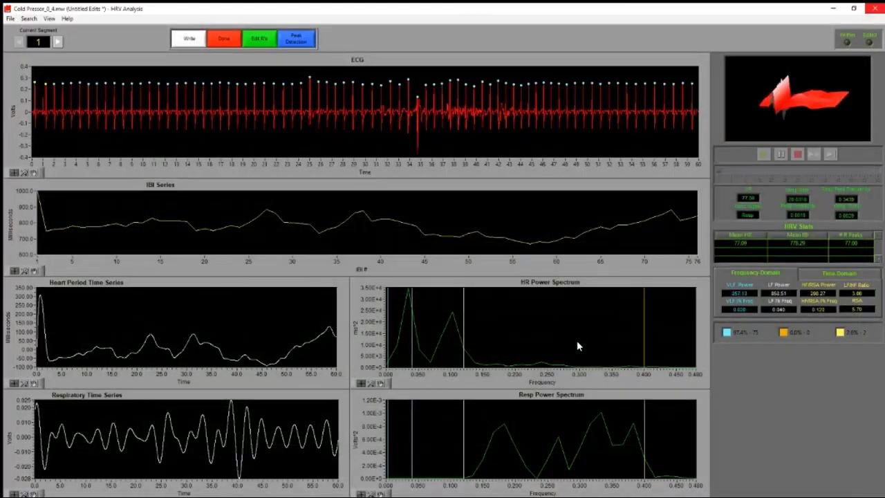
# Open cold pressor segment 2 in the Signal Editor and zoom to about 12 s of signal starting near 84 s
pyautogui.click(58, 42)
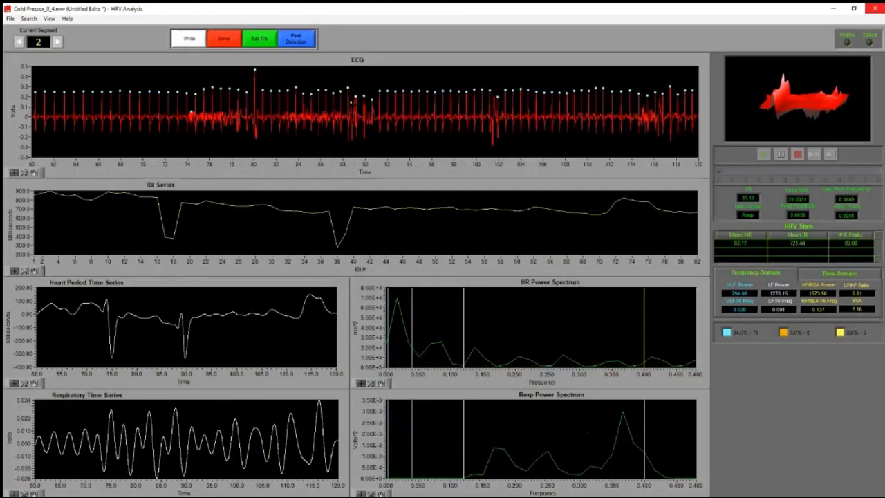
pyautogui.click(267, 43)
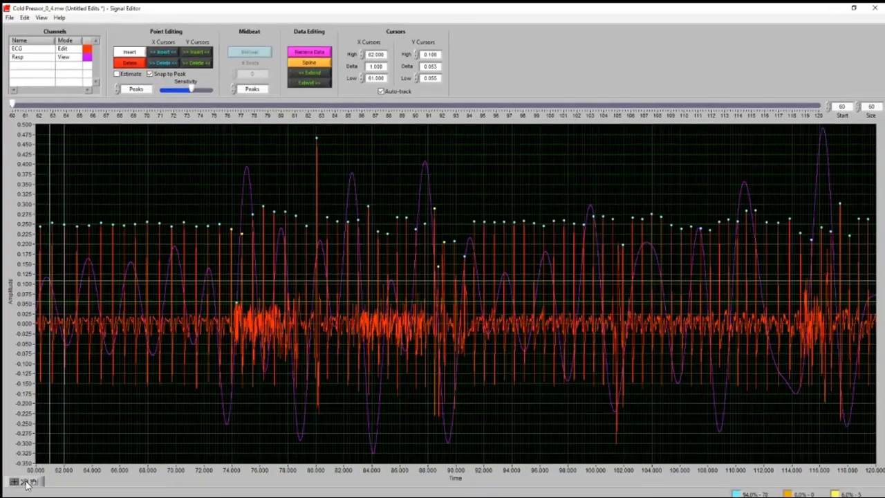
pyautogui.moveTo(514, 325); pyautogui.dragTo(542, 327)
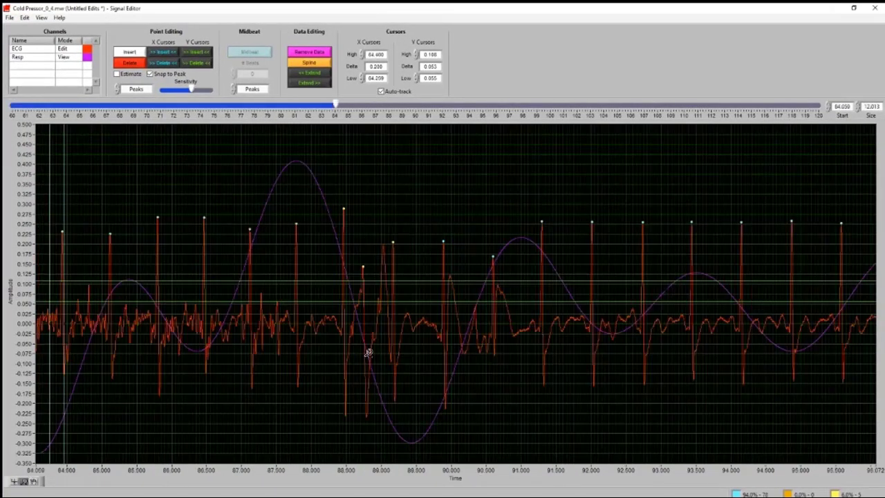
# Delete the false R peak marker at about 88.7 s, review the markers through to about 109 s and close the editor
pyautogui.click(141, 64)
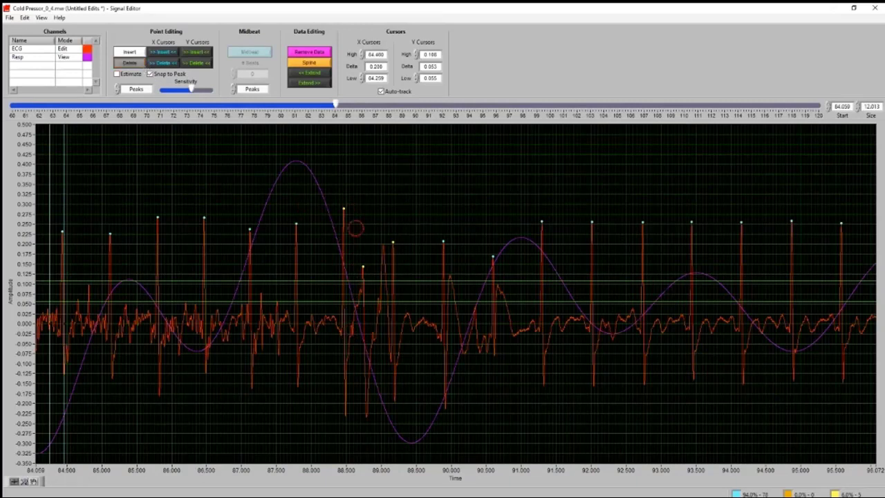
pyautogui.click(363, 269)
pyautogui.scroll(-6, 399, 302)
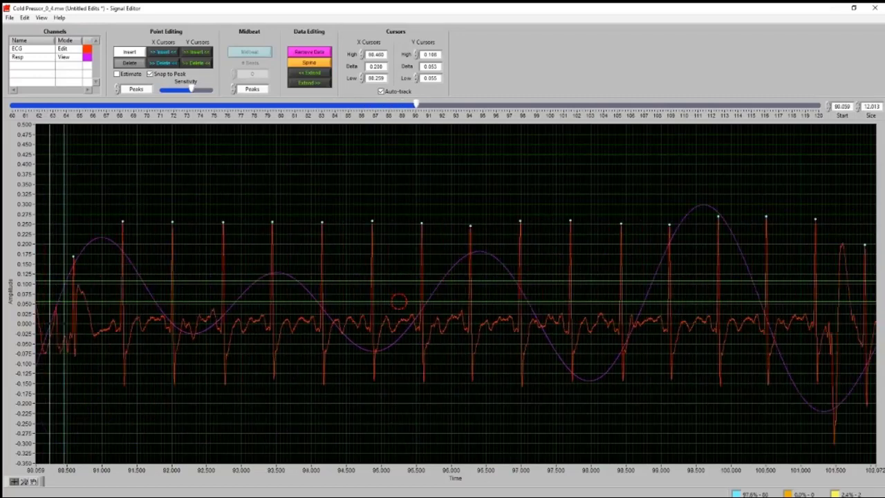
pyautogui.scroll(-7, 399, 301)
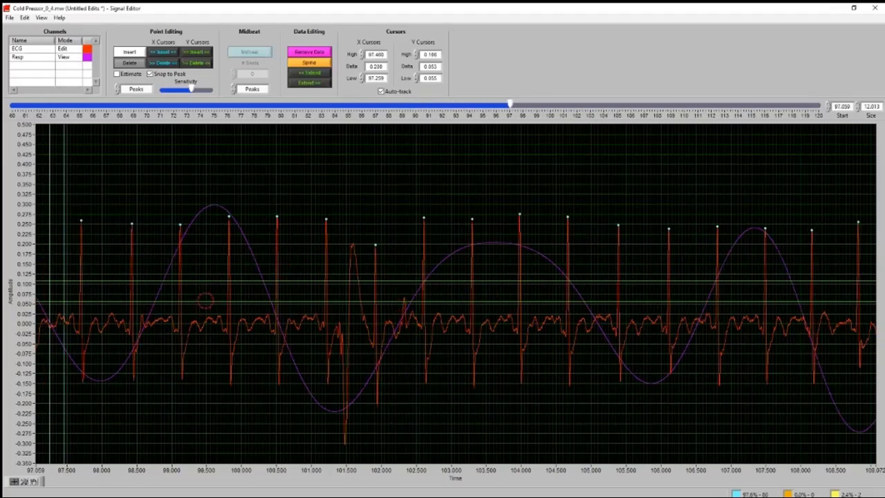
pyautogui.click(874, 8)
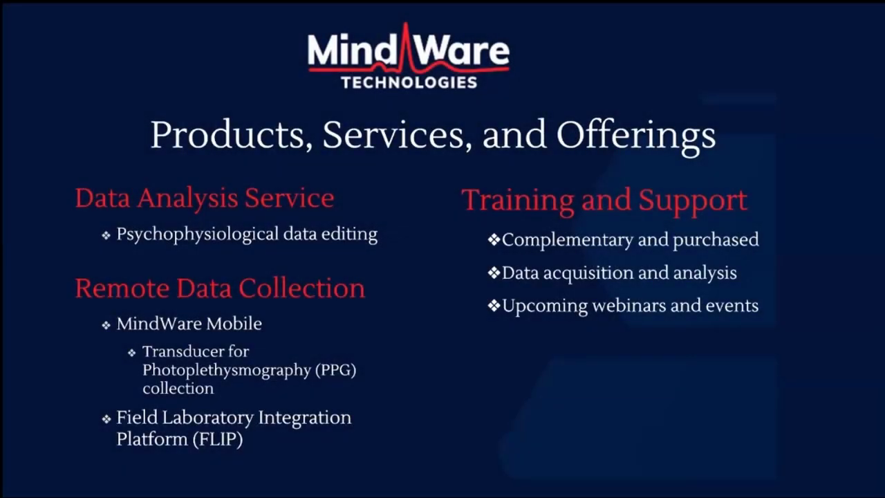
pyautogui.press('Right')
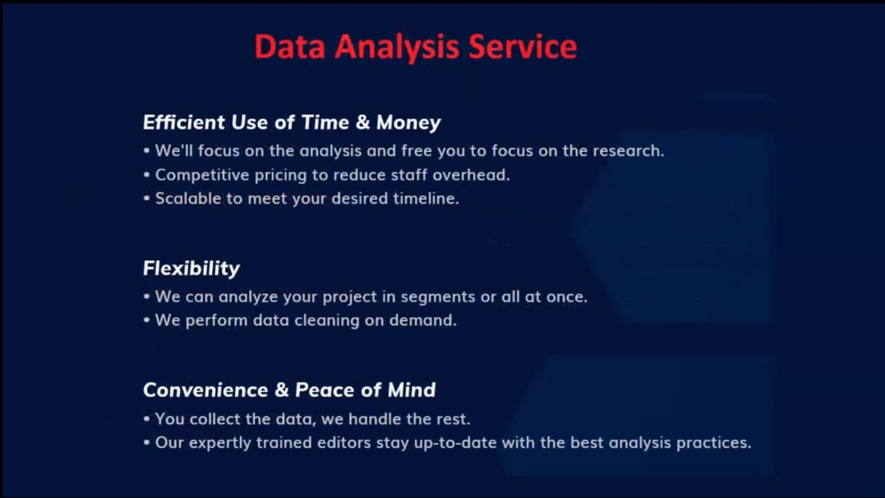
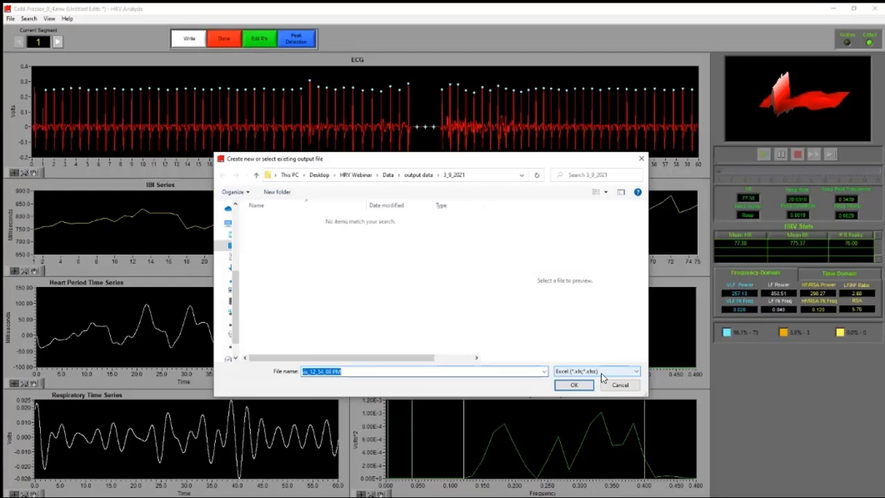
# Write the segment 1 results to a new Excel file in the 3_9_2021 folder and finish the analysis without saving the edits
pyautogui.click(573, 386)
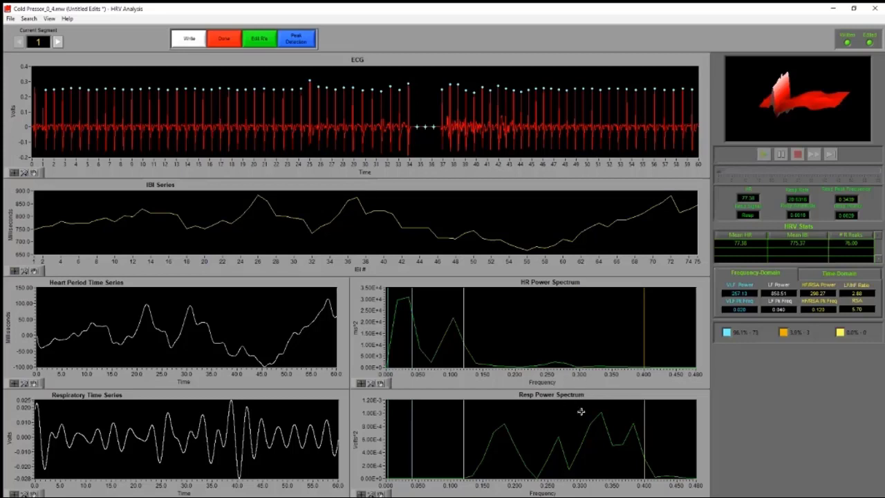
pyautogui.click(224, 41)
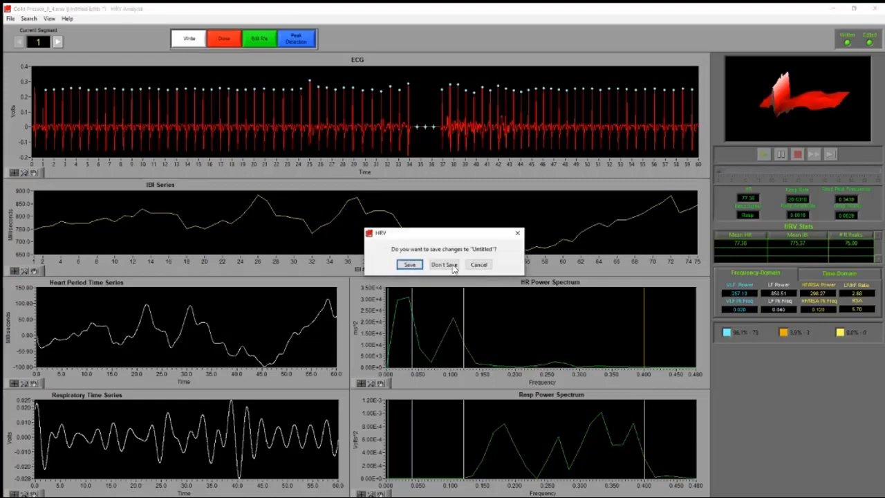
pyautogui.click(446, 266)
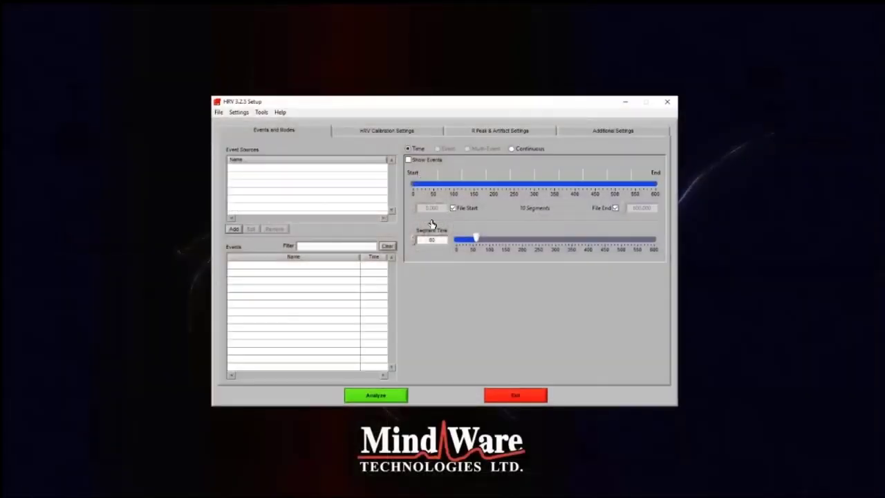
# Open the HRV calibration settings and examine the HF/RSA band limits and the respiration rate settings
pyautogui.click(423, 130)
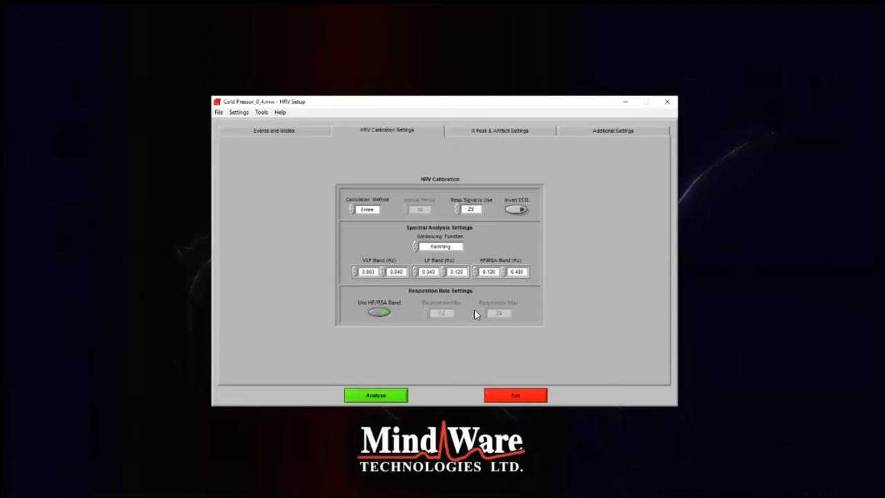
pyautogui.click(382, 312)
pyautogui.moveTo(498, 272)
pyautogui.mouseDown()
pyautogui.moveTo(480, 272)
pyautogui.moveTo(508, 272)
pyautogui.mouseUp()
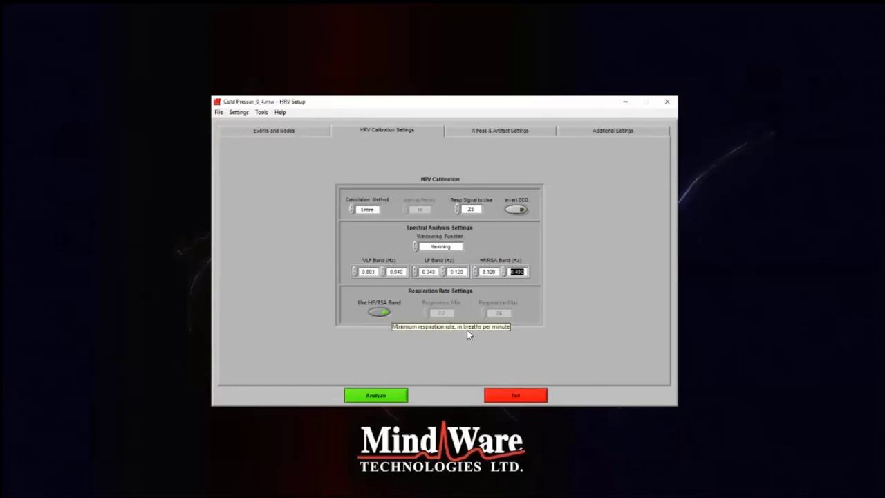
pyautogui.click(469, 334)
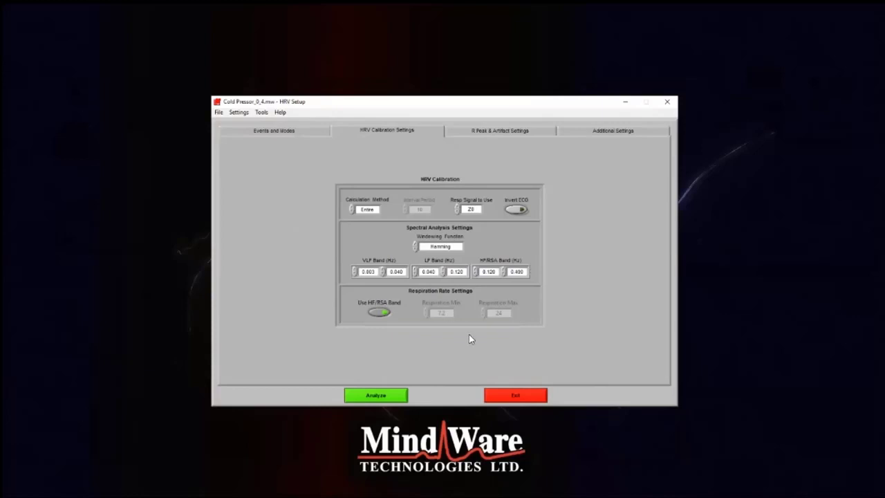
# Switch off Use HF/RSA Band to examine the custom respiration minimum and maximum, and switch it back on
pyautogui.click(379, 312)
pyautogui.doubleClick(440, 314)
pyautogui.click(447, 374)
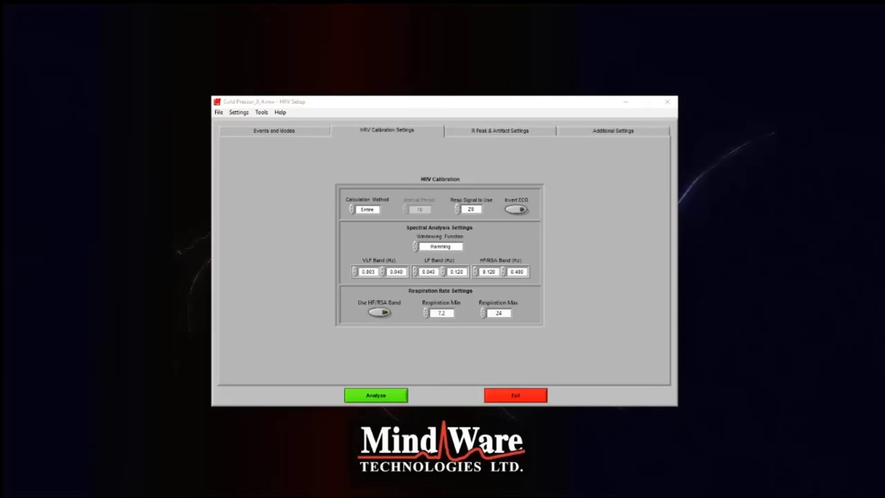
pyautogui.click(379, 312)
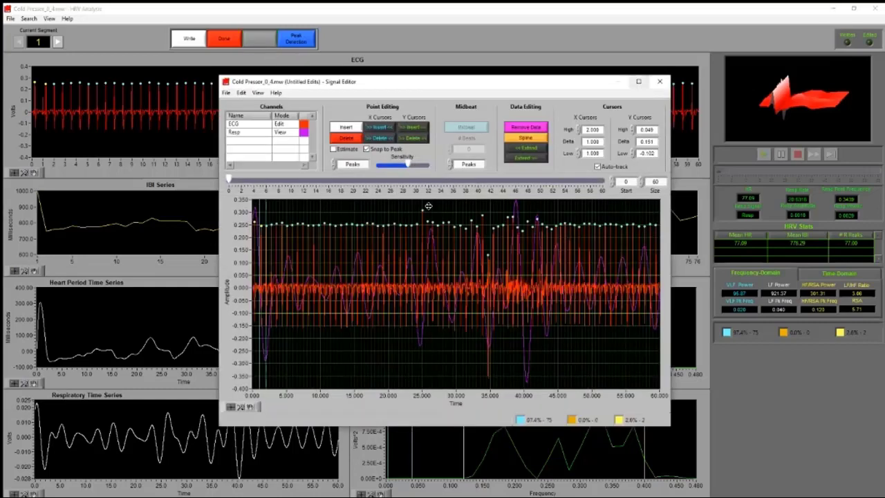
# Maximize the Signal Editor for cold pressor segment 1 and zoom to about 7.7 s of signal starting near 31.2 s
pyautogui.click(638, 80)
pyautogui.click(26, 481)
pyautogui.click(60, 447)
pyautogui.moveTo(472, 276); pyautogui.dragTo(580, 282)
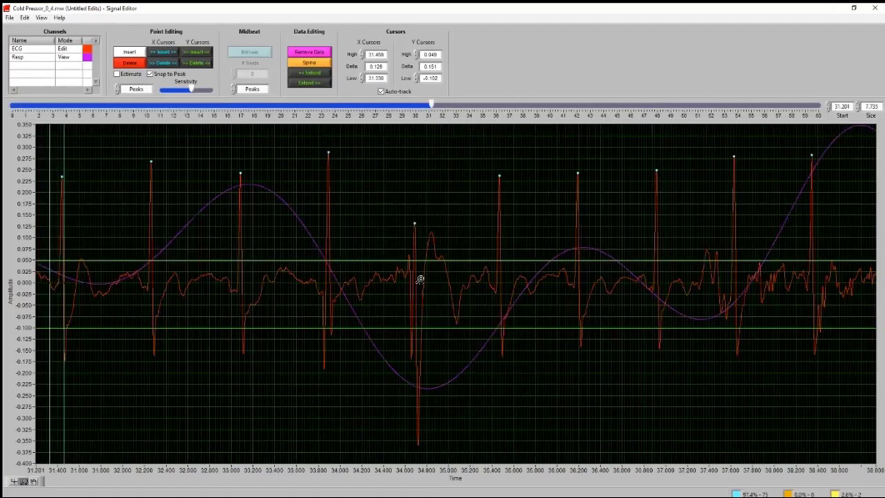
pyautogui.click(414, 220)
# Compare the intervals between the R peaks at about 33.1 s, 33.9 s and 34.7 s using the X cursors
pyautogui.click(15, 482)
pyautogui.moveTo(62, 382); pyautogui.dragTo(494, 353)
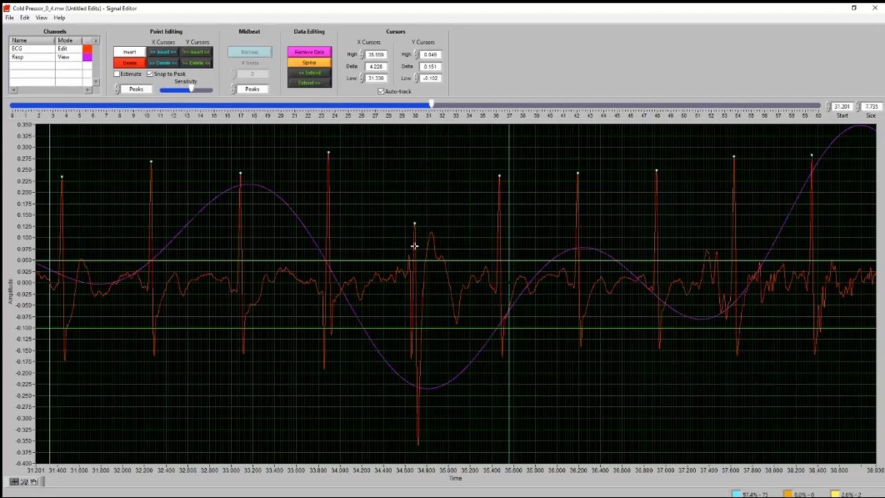
pyautogui.click(414, 227)
pyautogui.moveTo(57, 346); pyautogui.dragTo(242, 331)
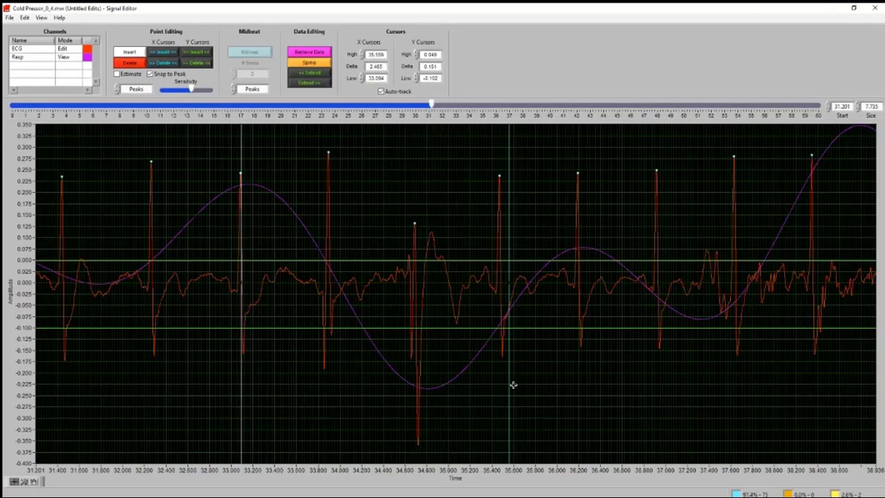
pyautogui.moveTo(505, 384); pyautogui.dragTo(329, 358)
pyautogui.click(34, 481)
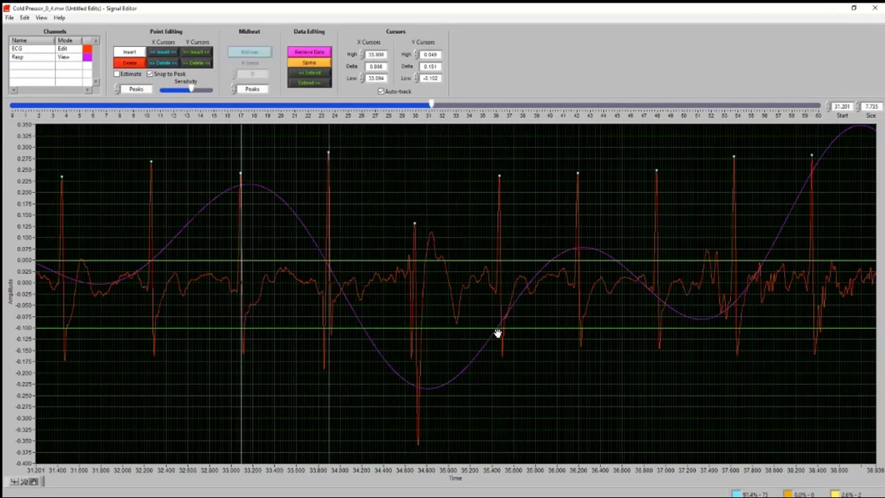
pyautogui.moveTo(438, 338); pyautogui.dragTo(413, 339)
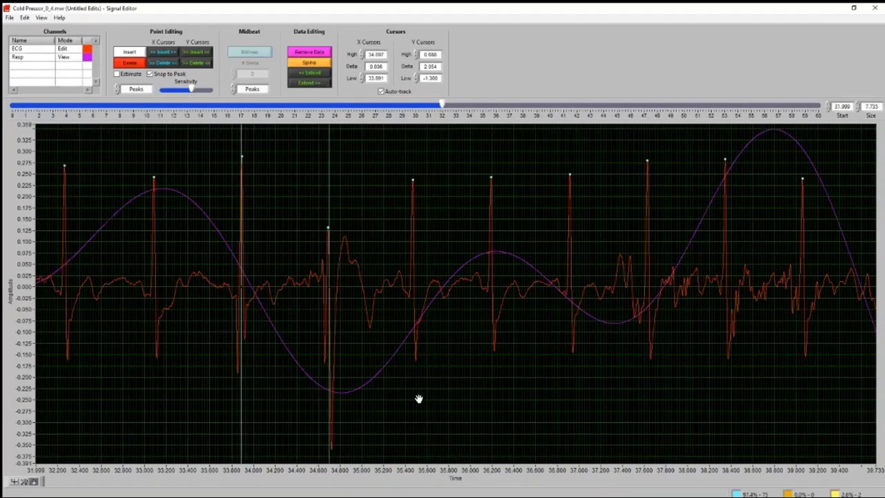
# Replace the R peak marker at about 34.7 s with one midbeat between X cursors at about 33.73 s and 35.55 s, and remove that midbeat
pyautogui.moveTo(433, 399); pyautogui.dragTo(401, 397)
pyautogui.moveTo(330, 293); pyautogui.dragTo(439, 294)
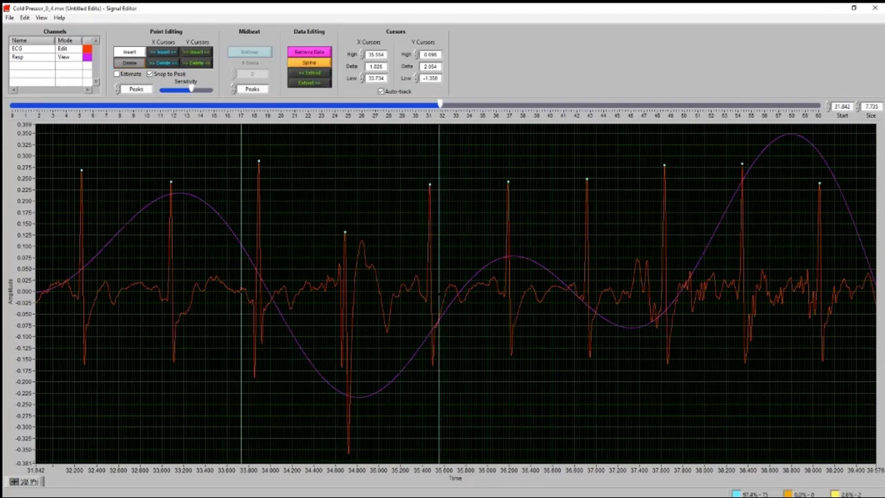
pyautogui.click(345, 235)
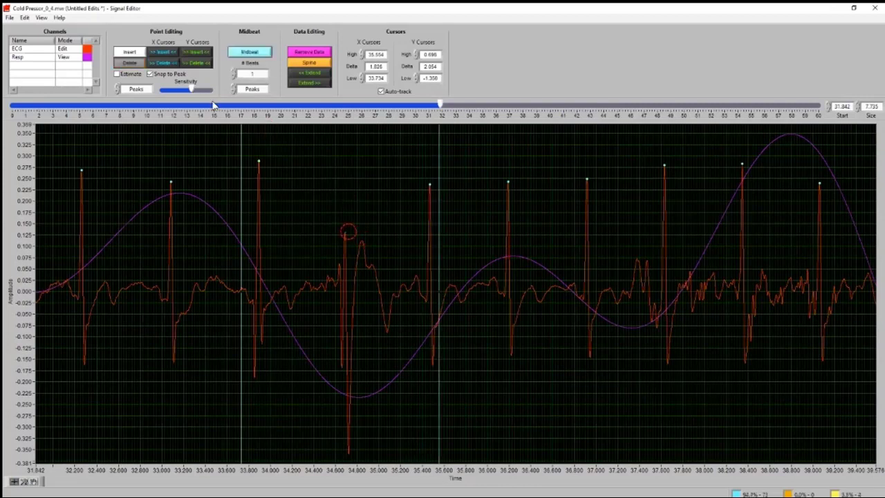
pyautogui.click(256, 54)
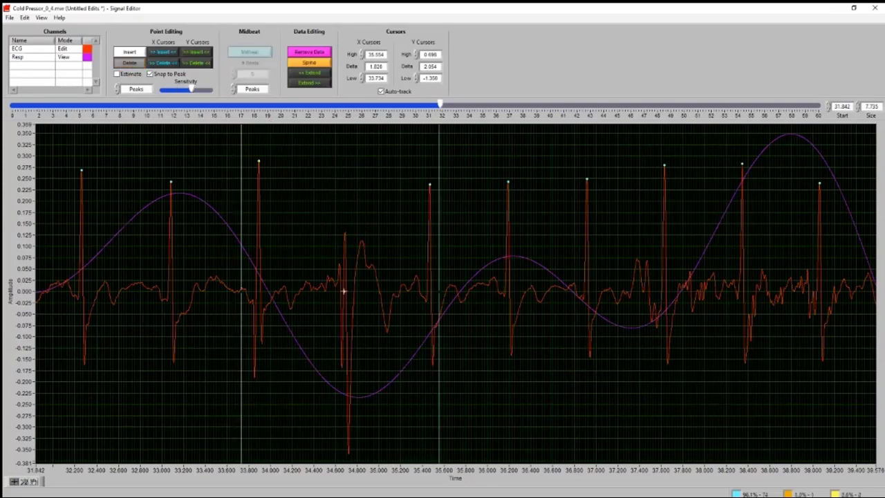
pyautogui.click(134, 62)
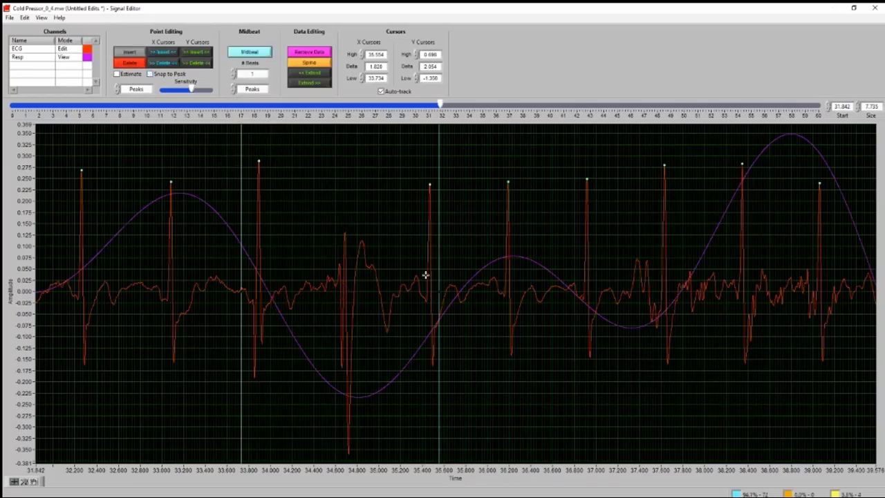
# With Snap to Peak off, place trial markers at about 34.7 s, 34.5 s and 34.2 s, and remove them
pyautogui.click(346, 272)
pyautogui.click(330, 271)
pyautogui.click(138, 63)
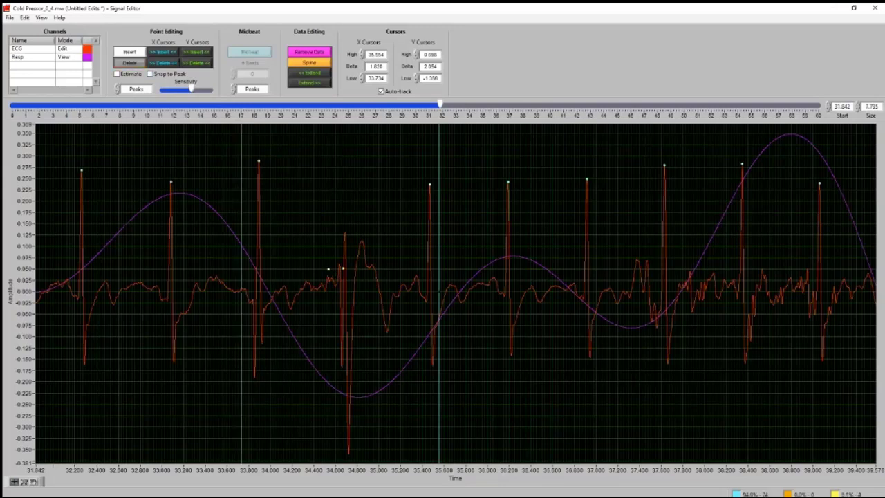
pyautogui.click(328, 271)
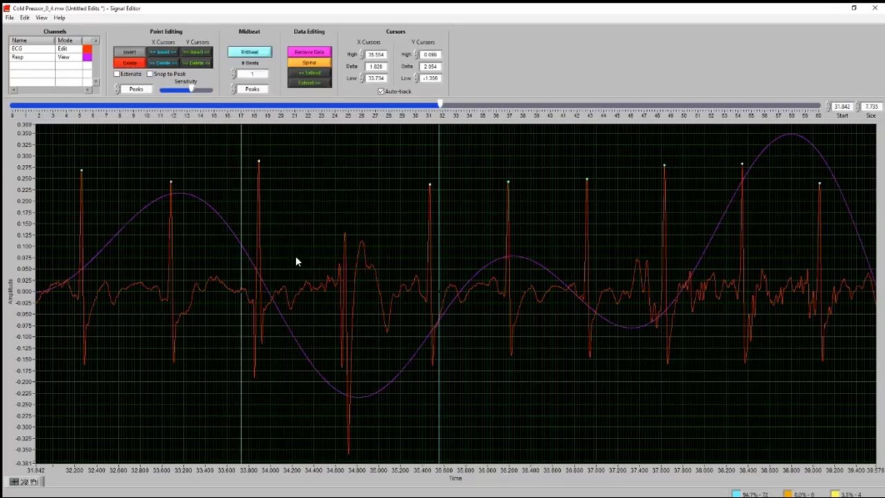
pyautogui.click(296, 259)
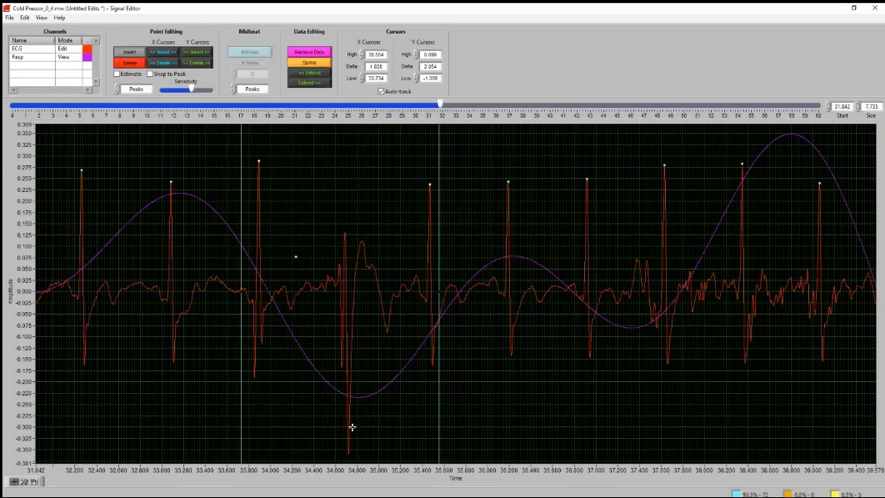
pyautogui.click(130, 52)
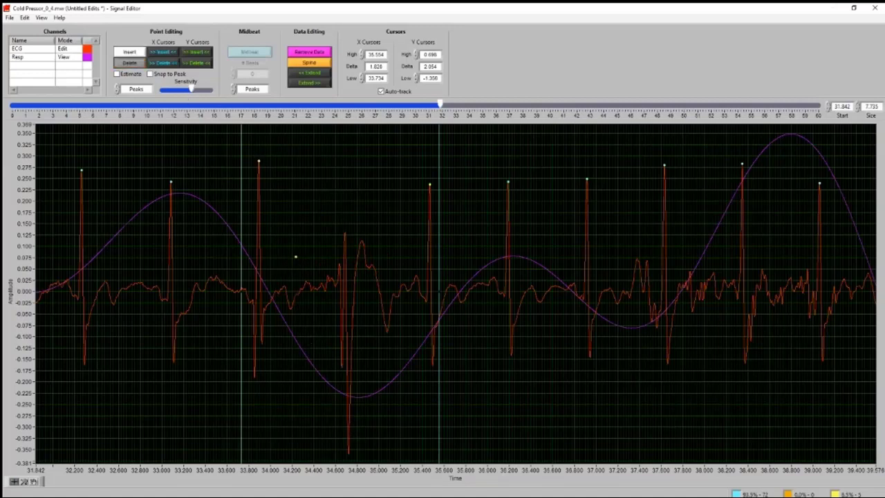
pyautogui.hotkey('ctrl', 'z')
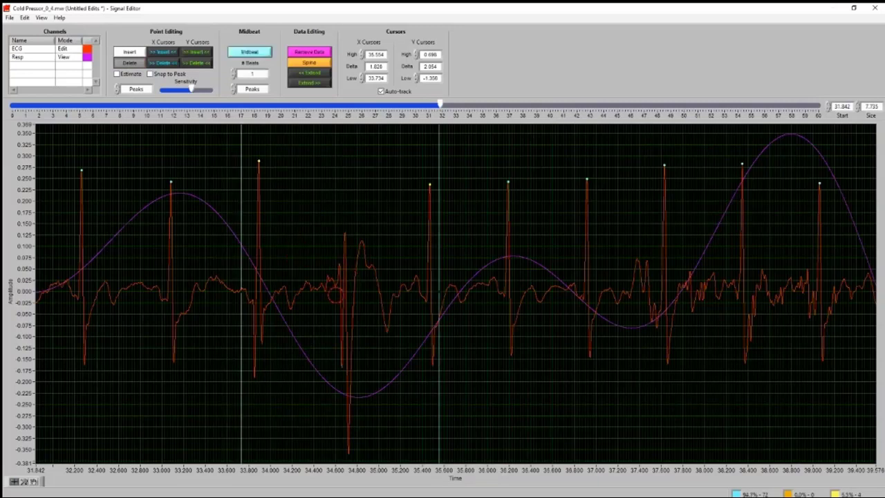
# Turn Snap to Peak back on and reinsert the R peak marker at about 34.7 s
pyautogui.click(135, 63)
pyautogui.click(151, 74)
pyautogui.click(351, 237)
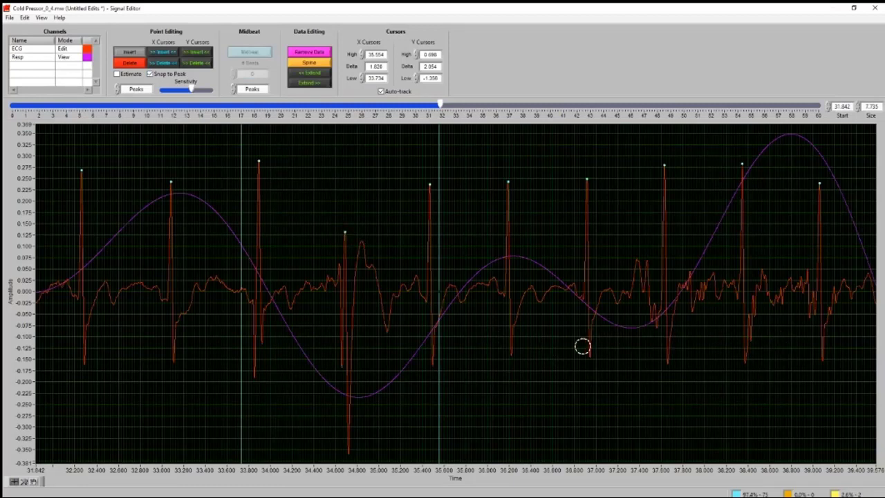
# Close the Signal Editor for segment 1 and move on to cold pressor segment 2
pyautogui.click(28, 477)
pyautogui.click(40, 464)
pyautogui.click(116, 52)
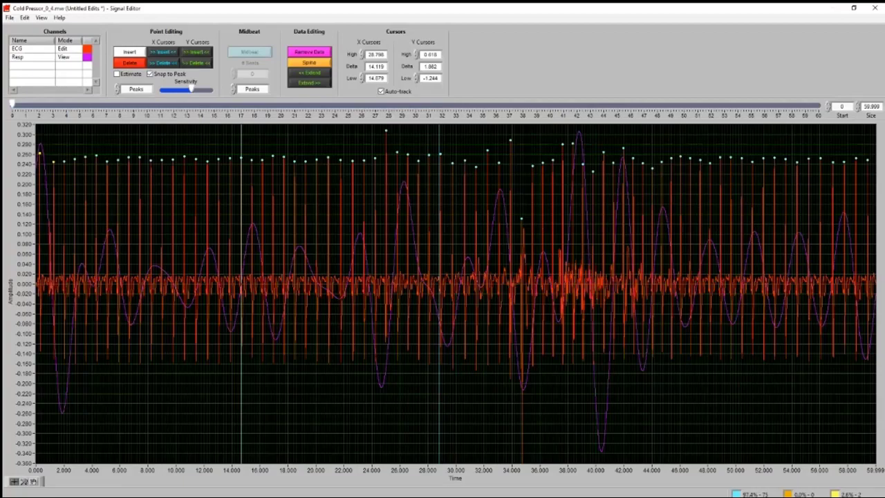
pyautogui.click(875, 9)
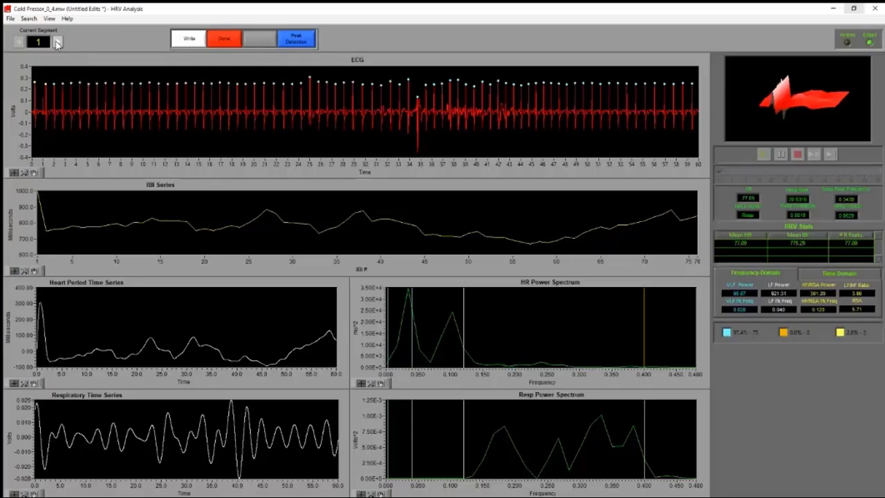
pyautogui.click(58, 43)
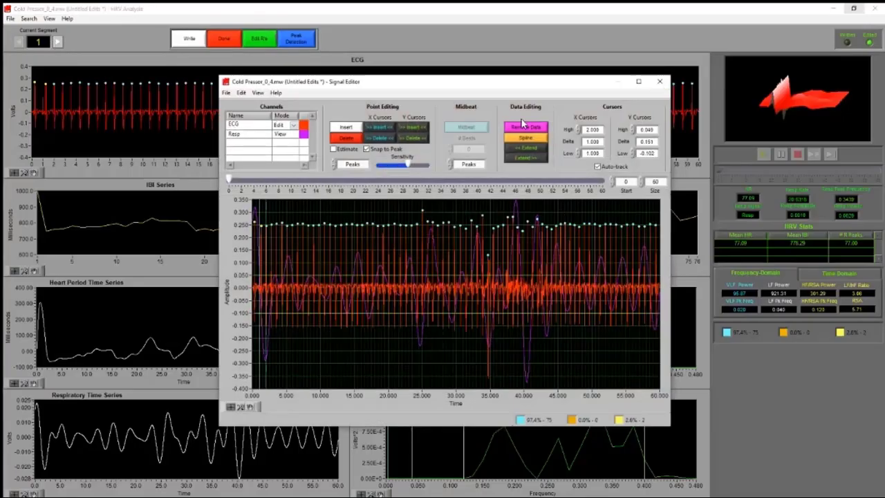
pyautogui.click(661, 81)
pyautogui.click(58, 42)
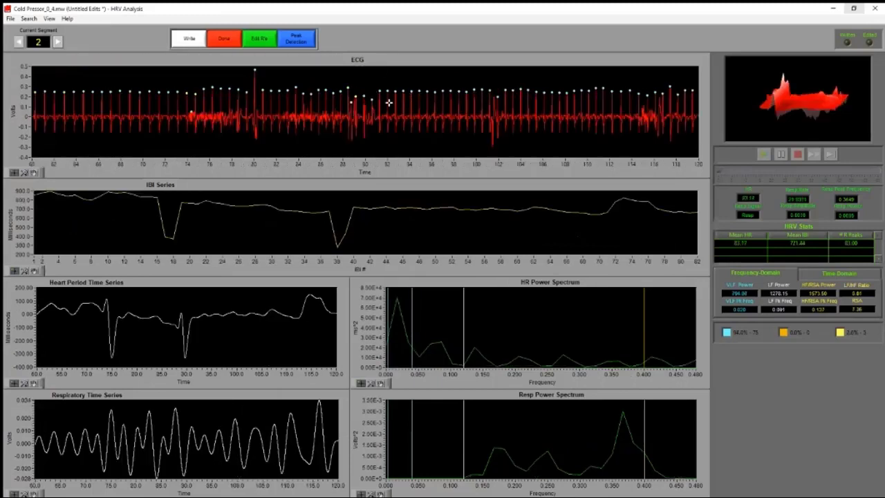
# Open segment 2 in a maximized Signal Editor and delete the false R peak marker at about 88.7 s
pyautogui.click(263, 41)
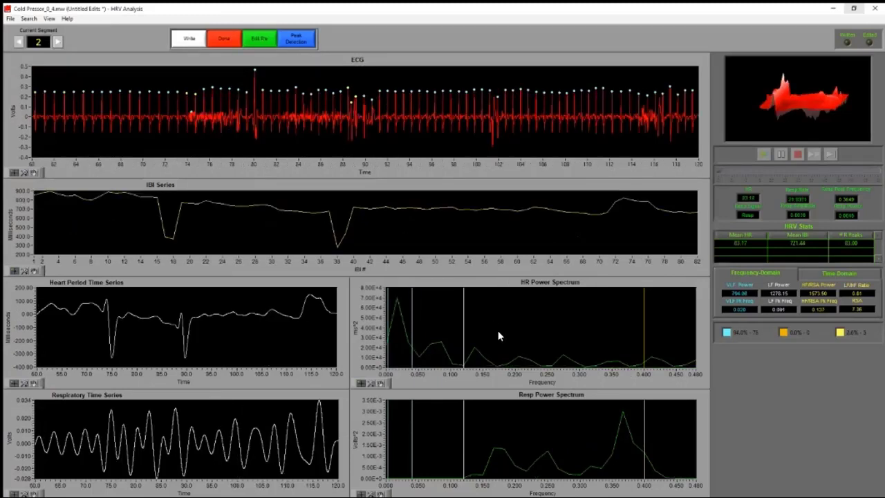
pyautogui.click(639, 83)
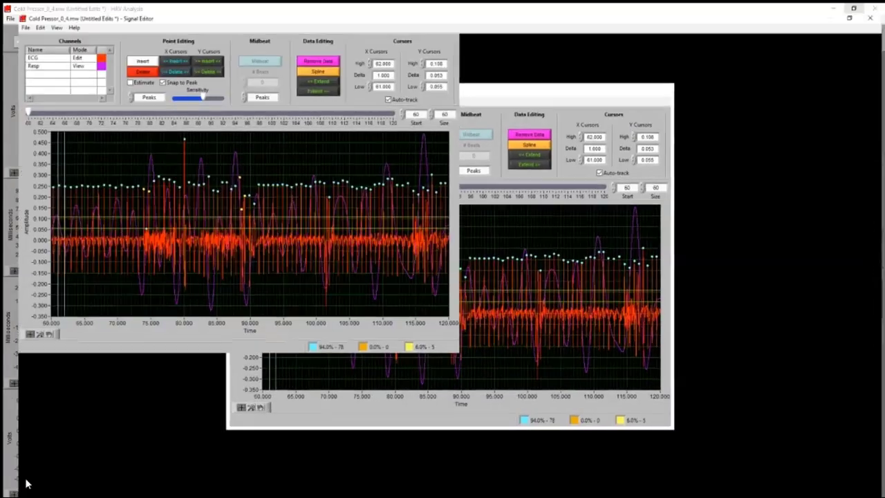
pyautogui.click(25, 477)
pyautogui.click(39, 448)
pyautogui.moveTo(394, 320); pyautogui.dragTo(514, 322)
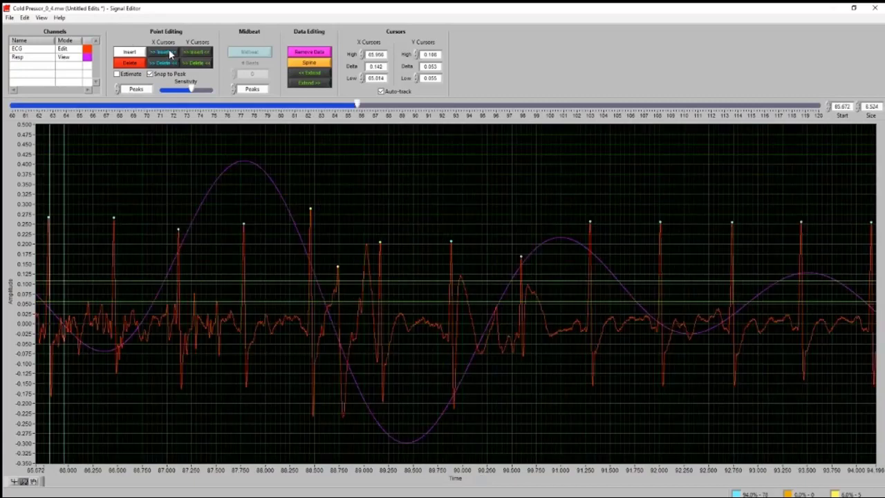
pyautogui.click(131, 65)
pyautogui.click(337, 268)
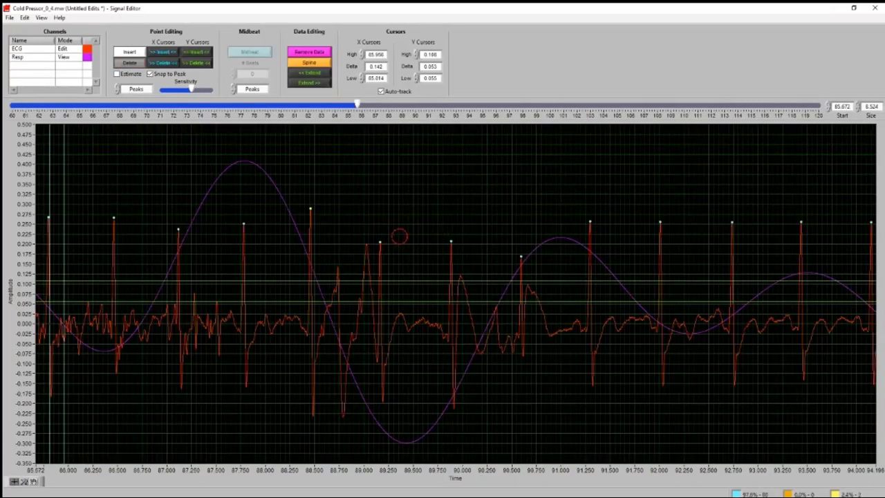
# Remove the ECG data between X cursors placed at about 88.84 s and 89.95 s
pyautogui.click(129, 53)
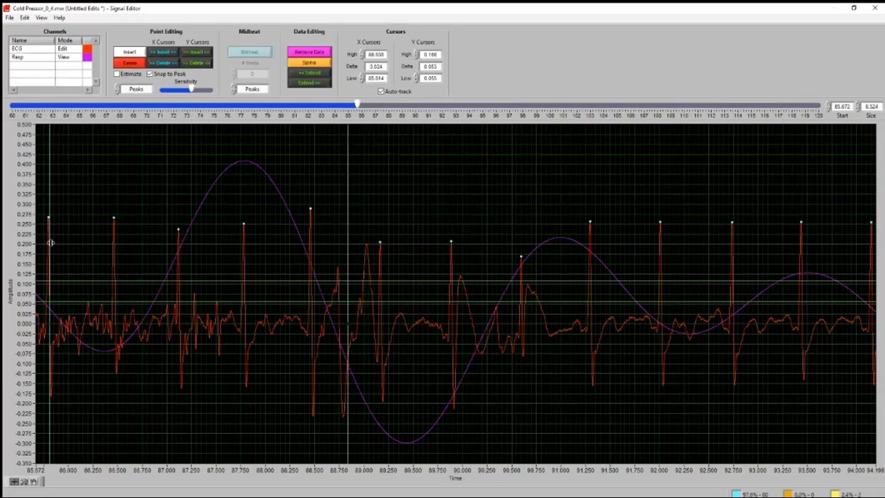
pyautogui.click(456, 286)
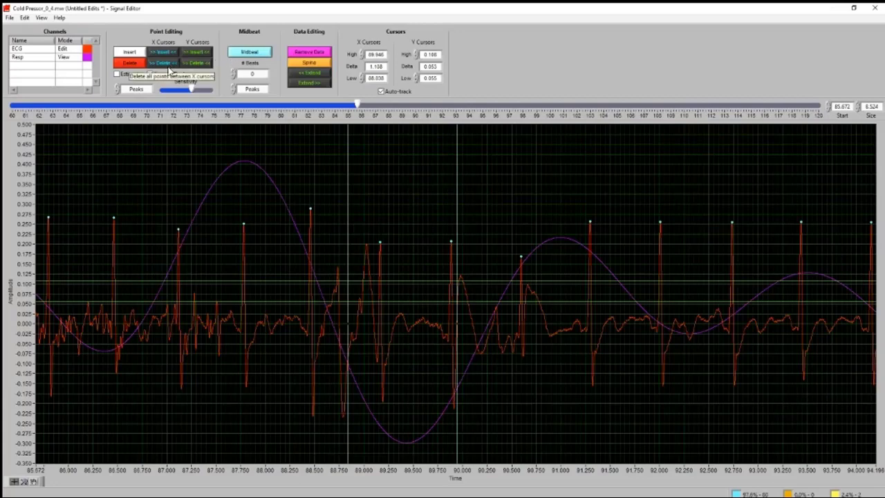
pyautogui.click(309, 52)
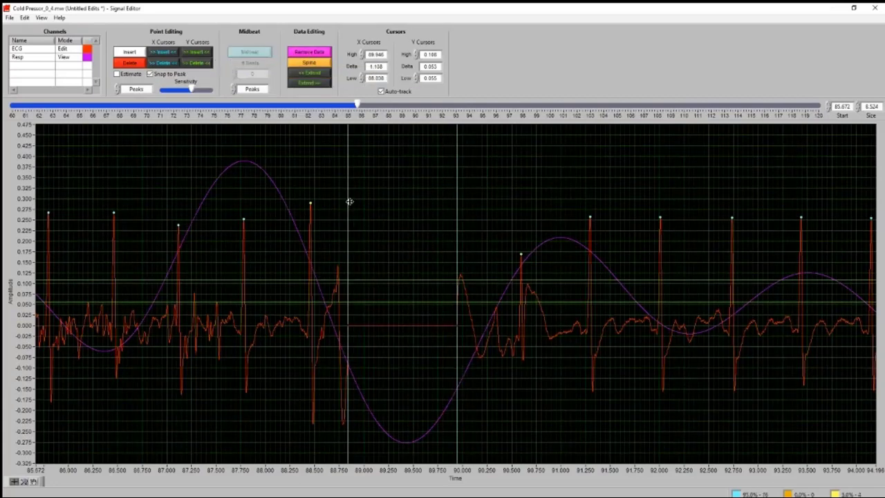
# Bracket the R peaks on either side of the removed data with X cursors at about 88.38 s and 90.65 s and select the midbeat count
pyautogui.click(312, 207)
pyautogui.moveTo(456, 259); pyautogui.dragTo(543, 263)
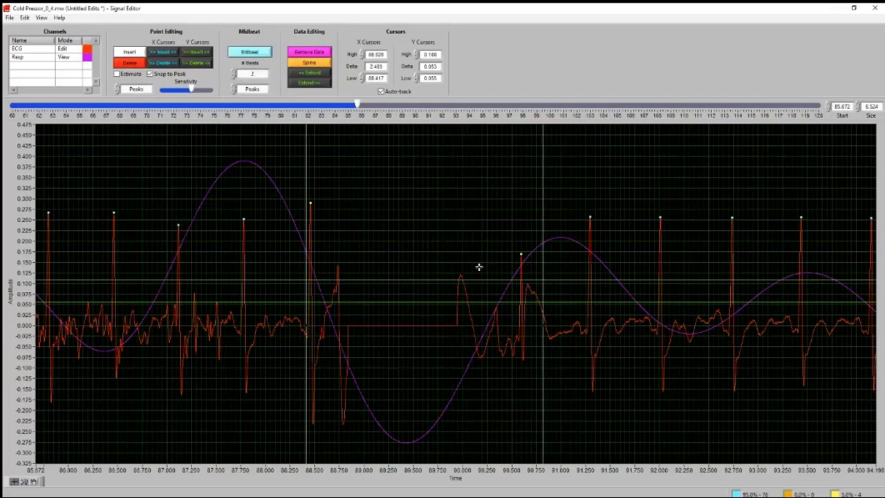
pyautogui.moveTo(543, 235); pyautogui.dragTo(529, 237)
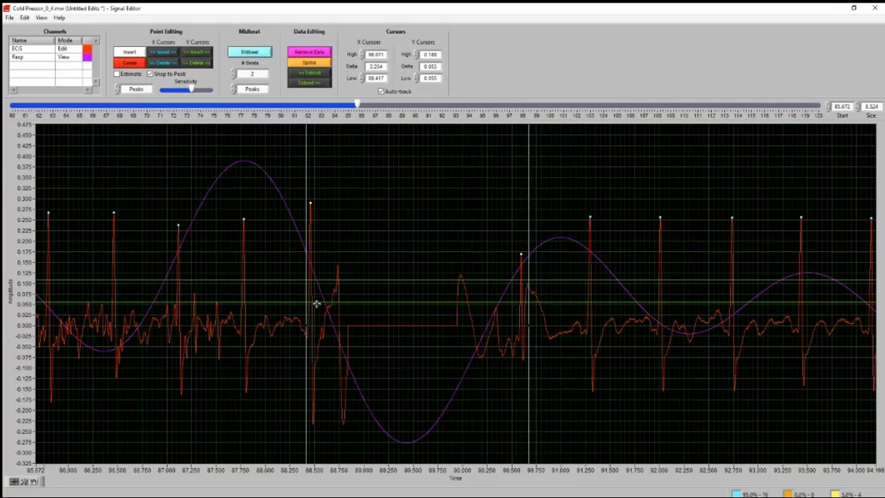
pyautogui.moveTo(303, 328); pyautogui.dragTo(296, 327)
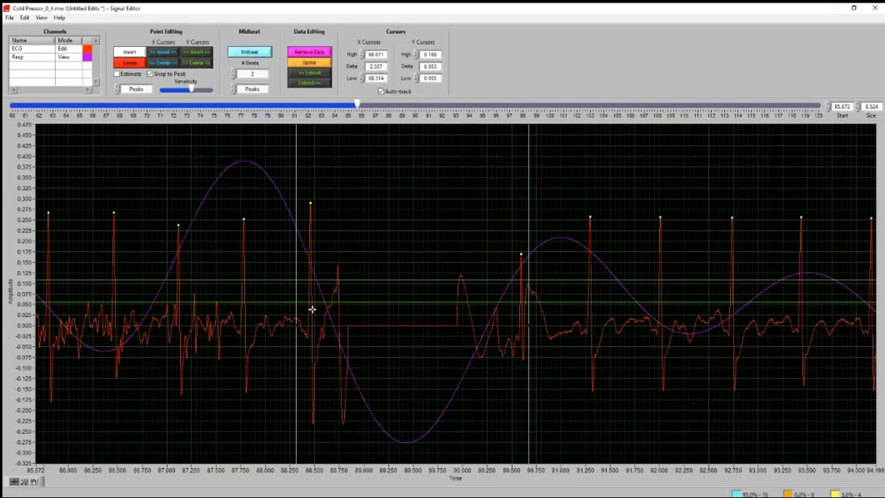
pyautogui.moveTo(298, 296); pyautogui.dragTo(302, 276)
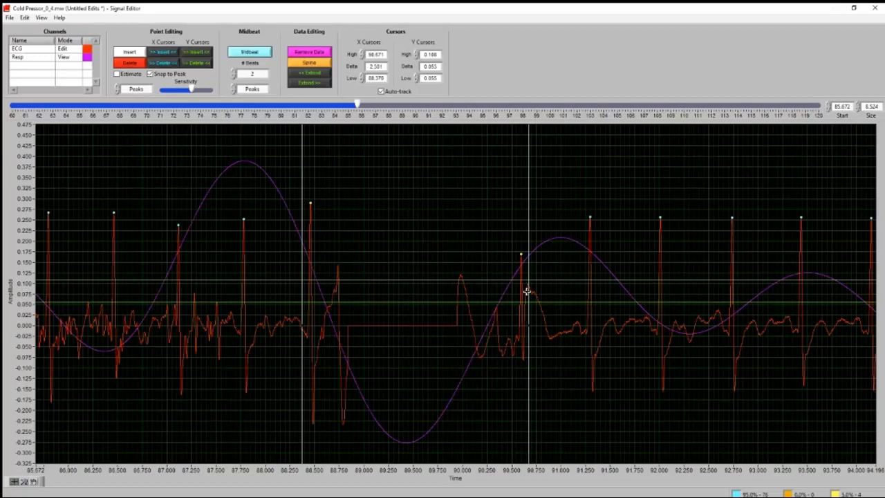
pyautogui.moveTo(529, 258); pyautogui.dragTo(527, 255)
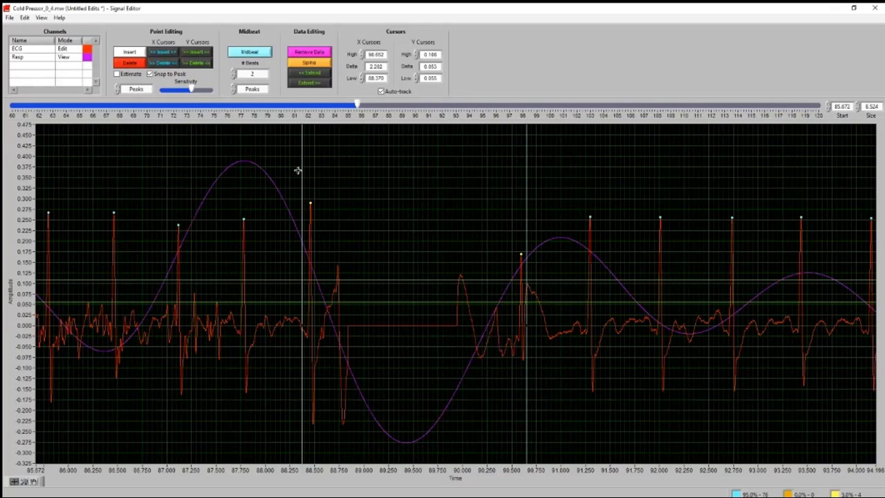
pyautogui.moveTo(298, 176)
pyautogui.mouseDown()
pyautogui.moveTo(316, 184)
pyautogui.moveTo(302, 183)
pyautogui.mouseUp()
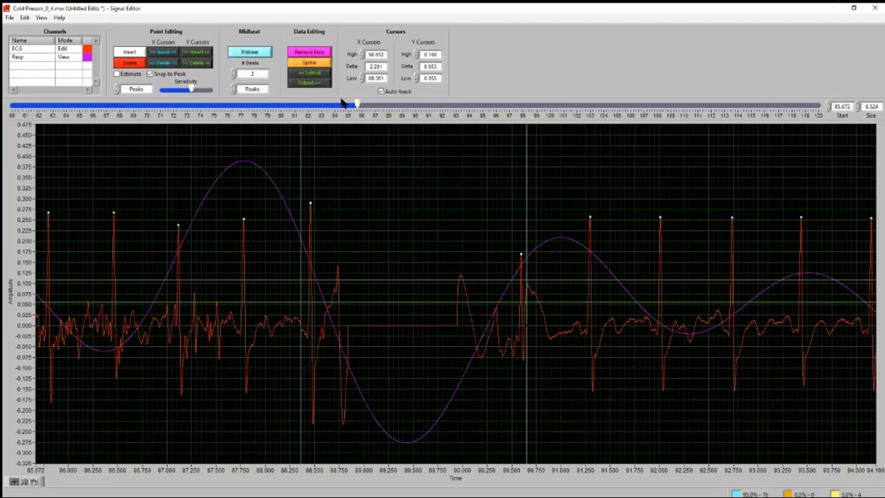
pyautogui.doubleClick(243, 74)
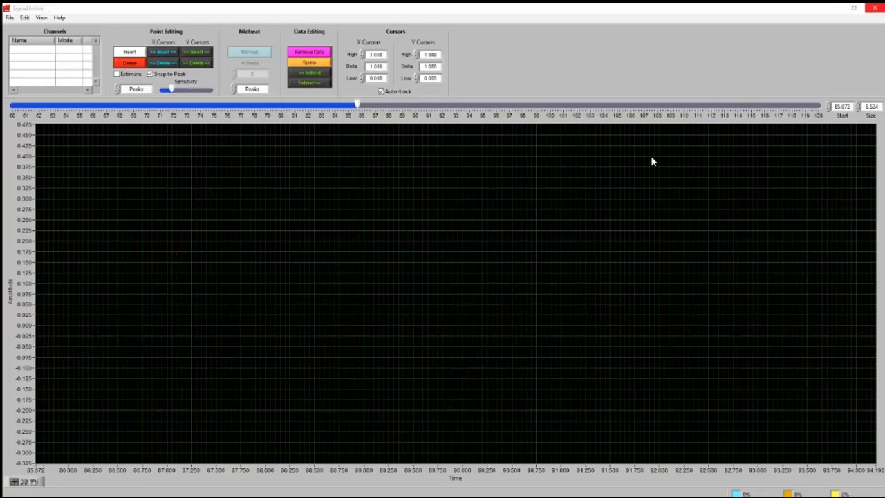
# Close the Signal Editor and end the Cold Pressor_0_4 analysis
pyautogui.click(875, 8)
pyautogui.click(226, 39)
pyautogui.click(445, 265)
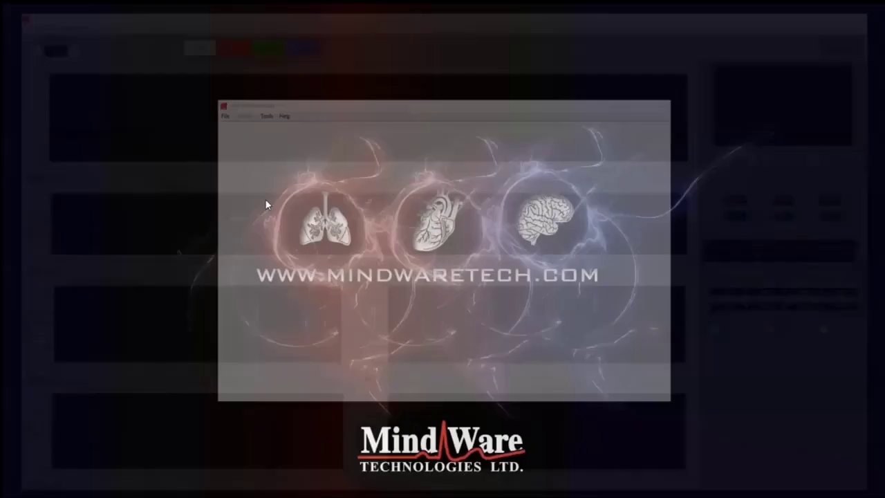
# Open the Baseline_0_0.mw recording from the Data folder for analysis
pyautogui.click(218, 113)
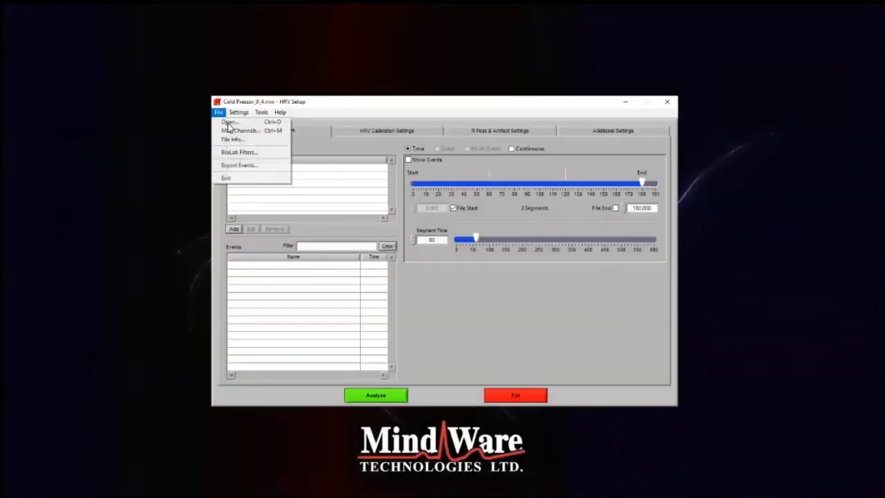
pyautogui.click(481, 262)
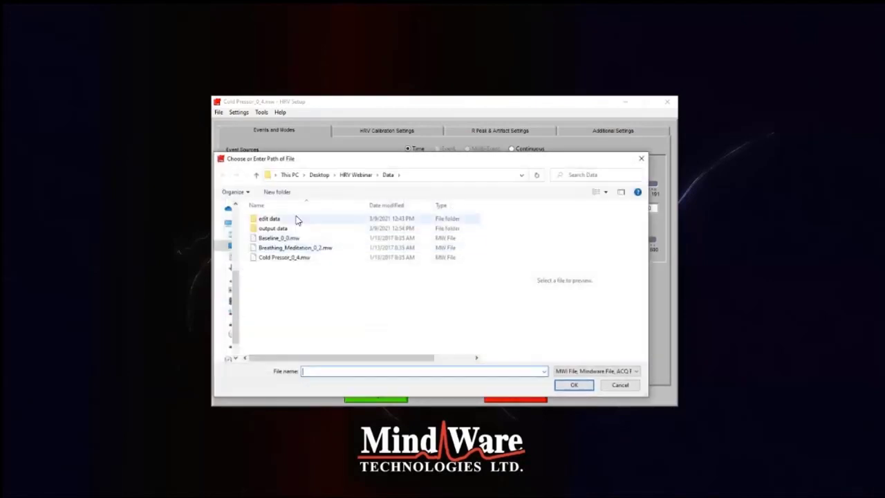
pyautogui.doubleClick(279, 237)
pyautogui.click(415, 302)
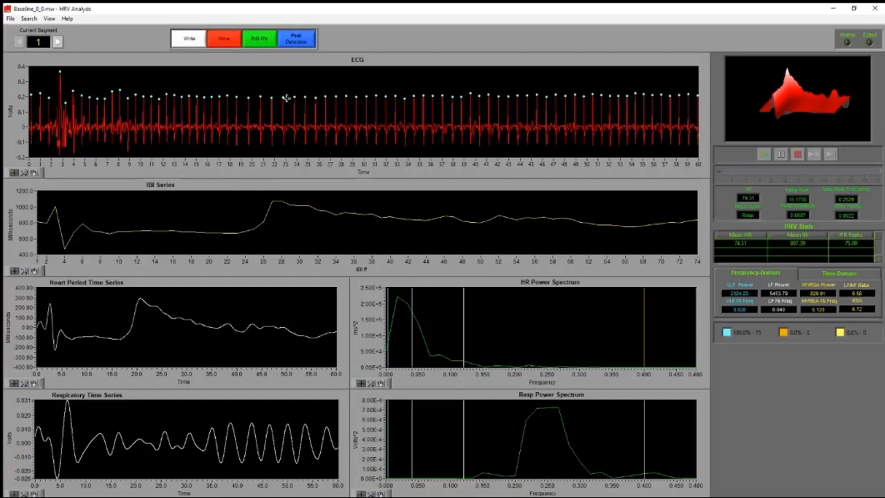
# Run the baseline analysis, look through segments 1 to 4 and return to segment 3
pyautogui.click(59, 43)
pyautogui.click(59, 42)
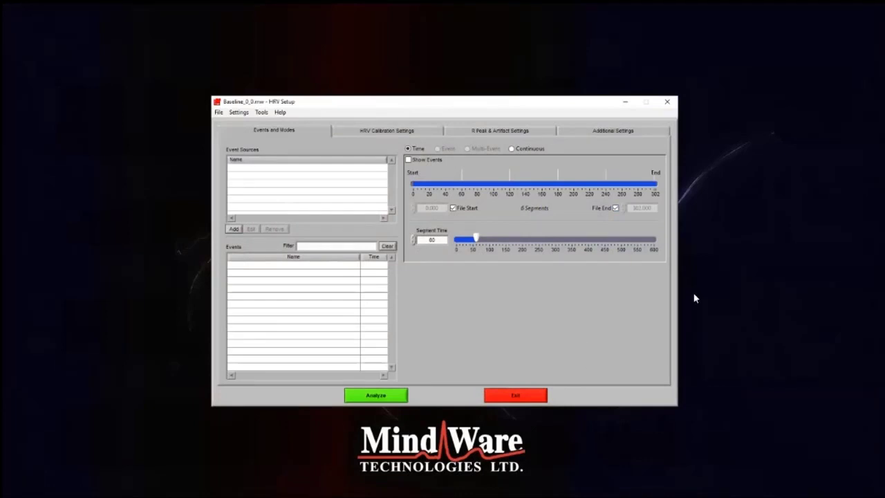
pyautogui.click(388, 397)
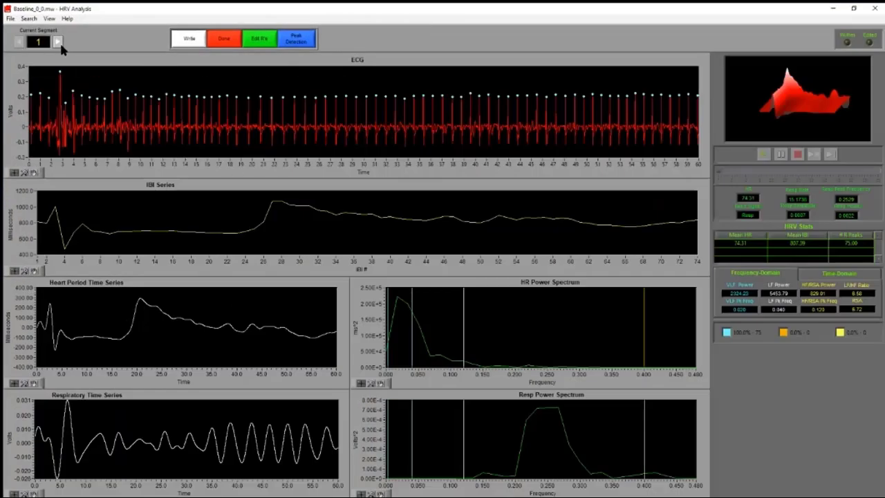
pyautogui.click(58, 41)
pyautogui.click(58, 42)
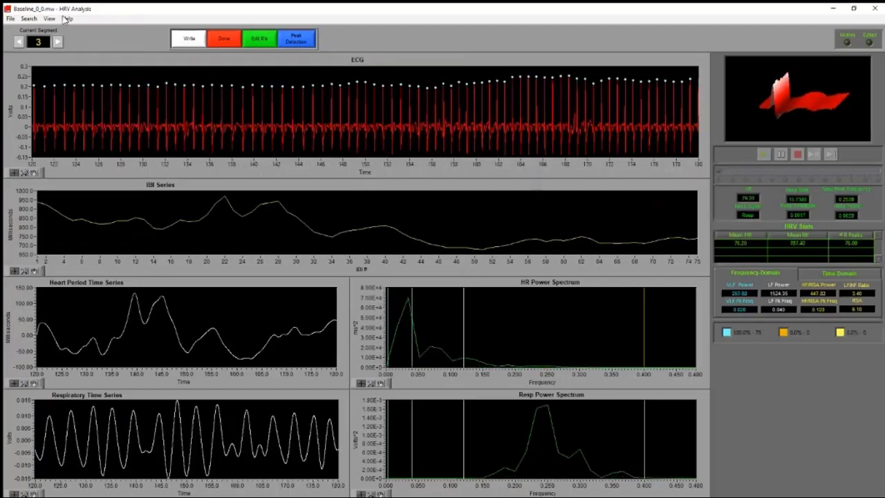
pyautogui.click(58, 43)
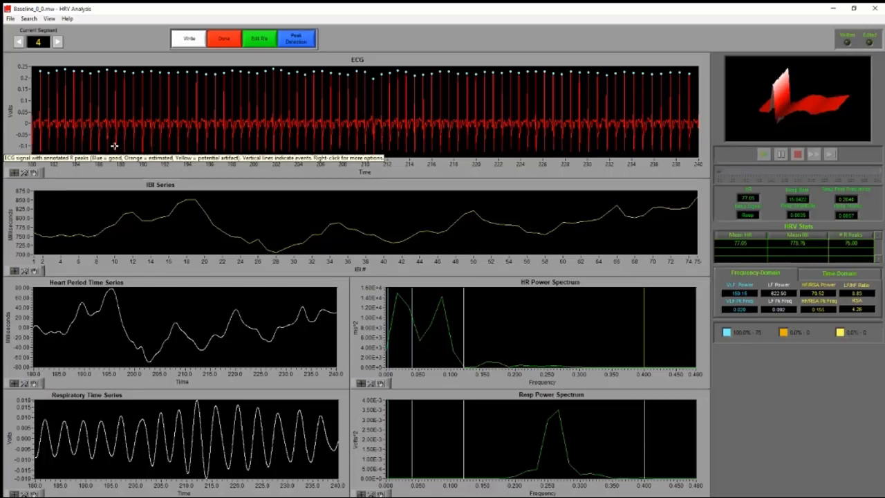
pyautogui.click(18, 43)
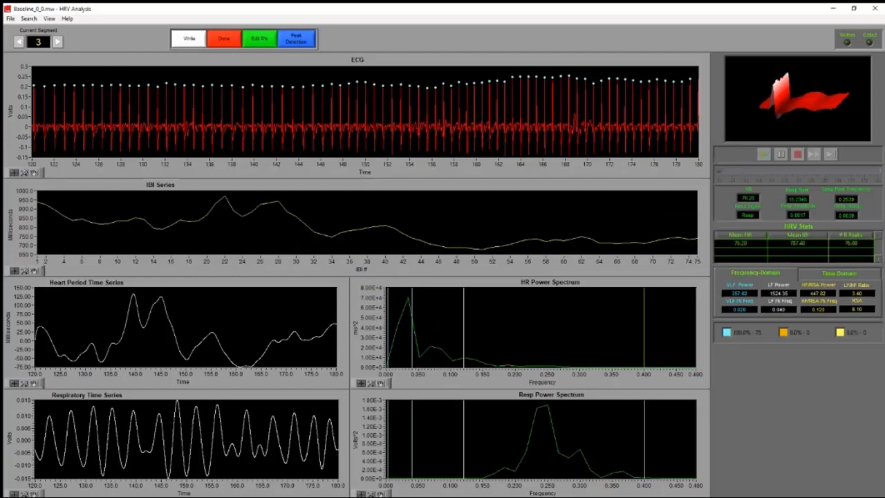
# Open segment 3 in a maximized Signal Editor, insert an R peak marker on the last beat at about 180.0 s, and close the editor
pyautogui.click(257, 36)
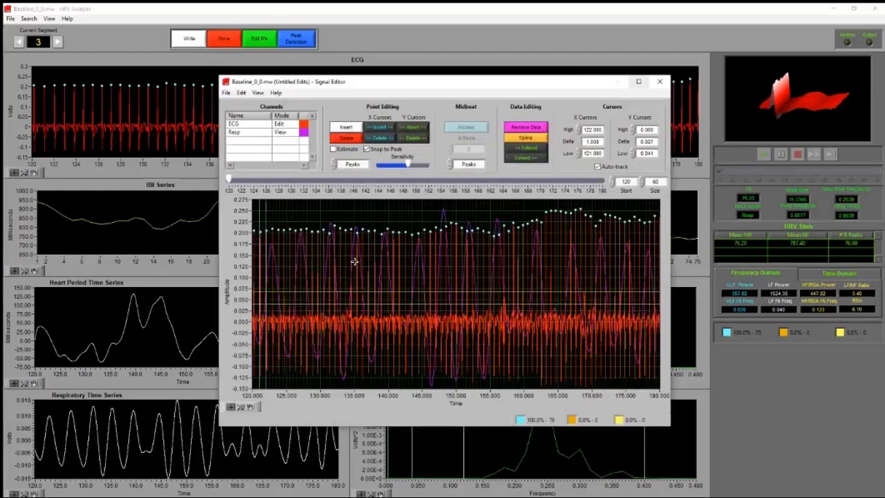
pyautogui.click(648, 82)
pyautogui.click(25, 484)
pyautogui.click(73, 449)
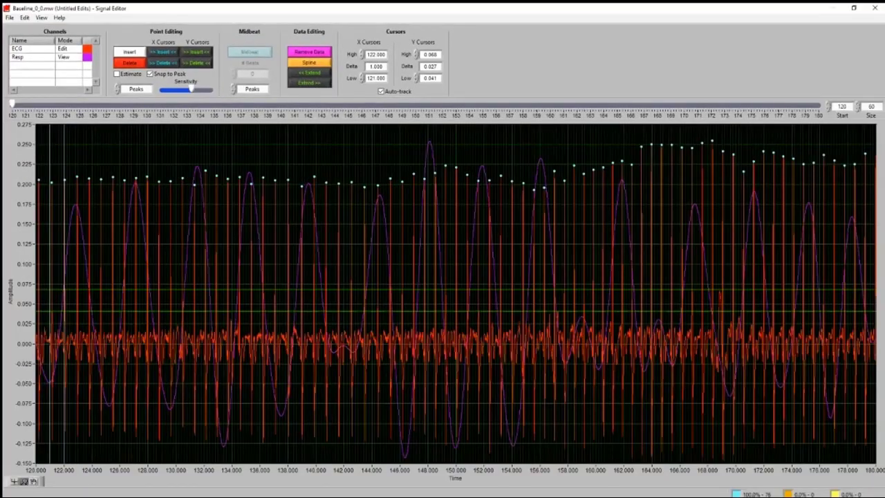
pyautogui.moveTo(789, 290); pyautogui.dragTo(876, 318)
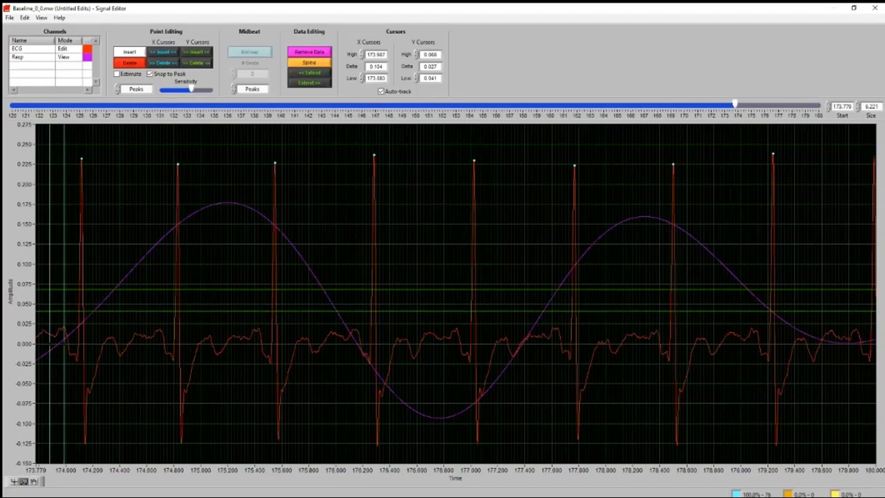
pyautogui.click(33, 481)
pyautogui.moveTo(768, 284); pyautogui.dragTo(571, 283)
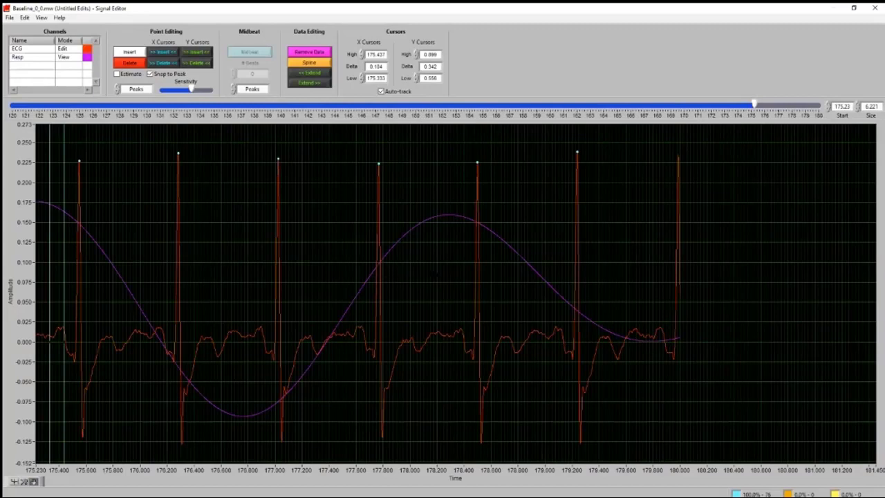
pyautogui.moveTo(554, 161); pyautogui.dragTo(553, 161)
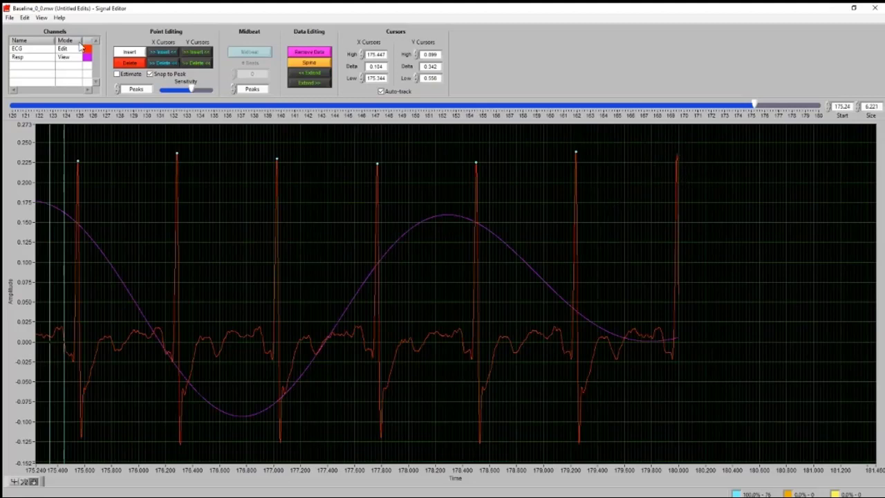
pyautogui.click(128, 52)
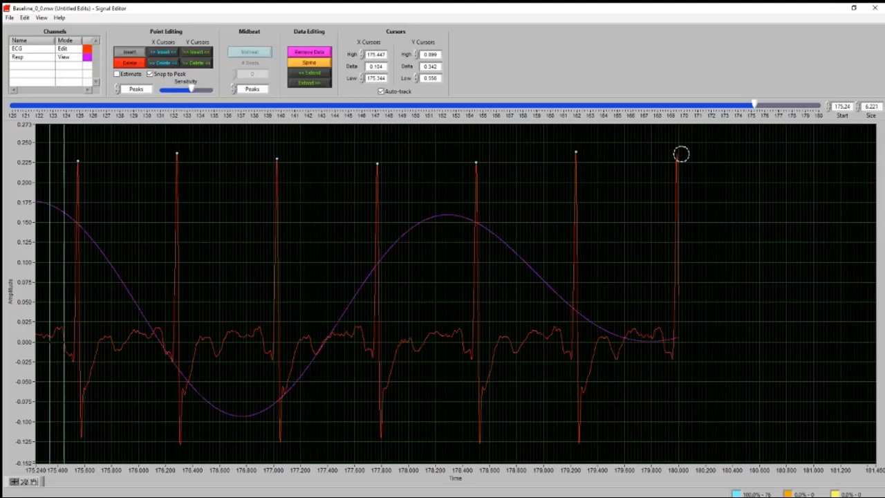
pyautogui.click(680, 155)
pyautogui.click(875, 9)
# Move on to segment 4 and examine the start of its ECG, around 180 s, in the Signal Editor
pyautogui.click(58, 42)
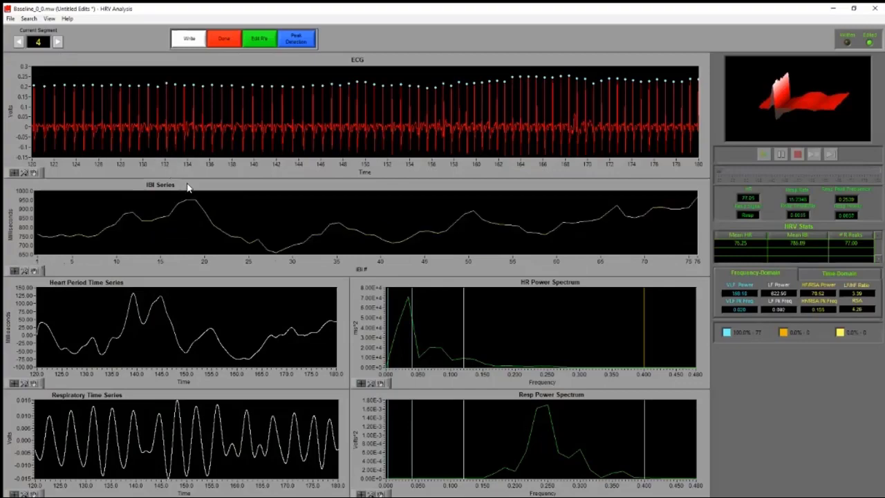
pyautogui.click(260, 40)
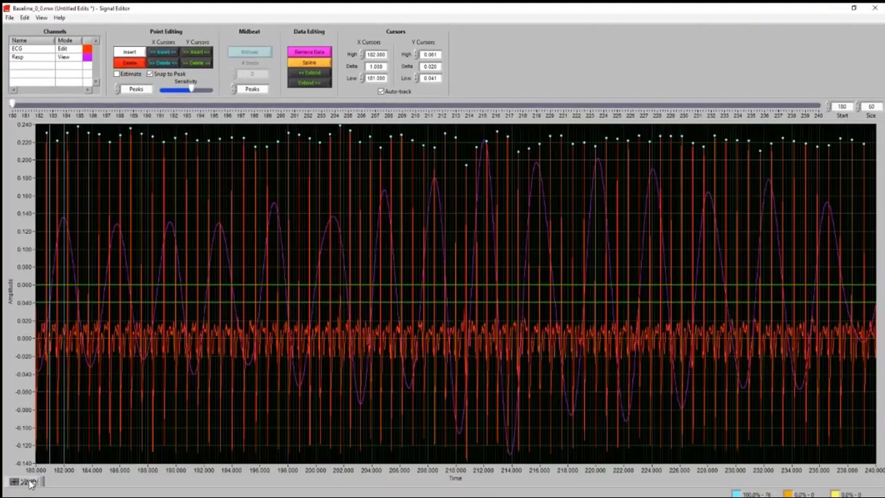
pyautogui.moveTo(40, 375); pyautogui.dragTo(33, 377)
pyautogui.click(34, 482)
pyautogui.moveTo(192, 363); pyautogui.dragTo(248, 353)
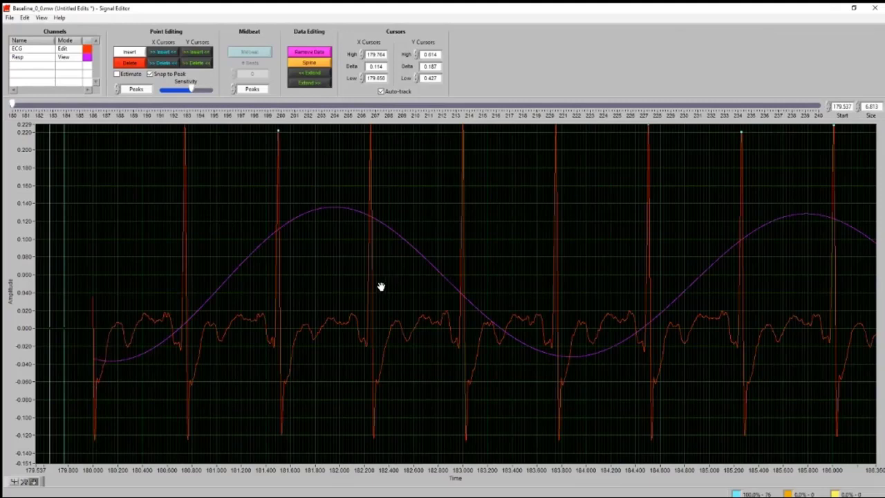
pyautogui.moveTo(320, 202); pyautogui.dragTo(359, 239)
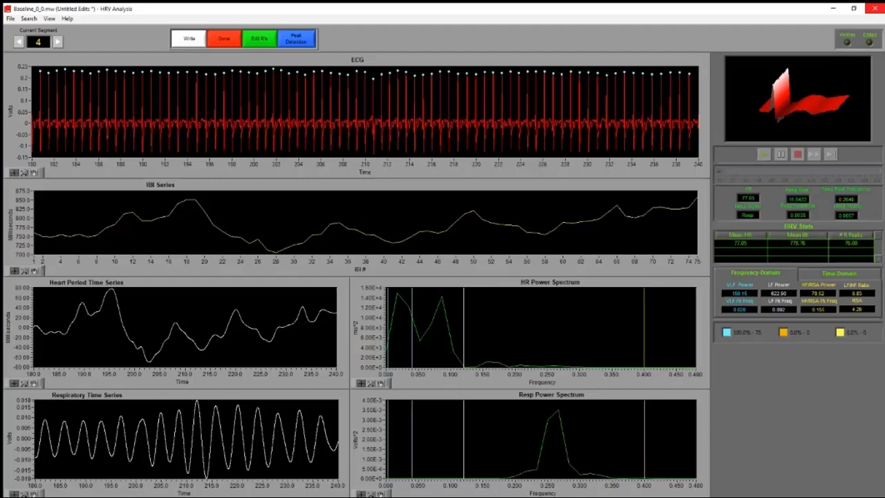
# Open segment 4 in a maximized Signal Editor, turn off Snap to Peak and insert an R peak marker at about 203.9 s
pyautogui.click(261, 41)
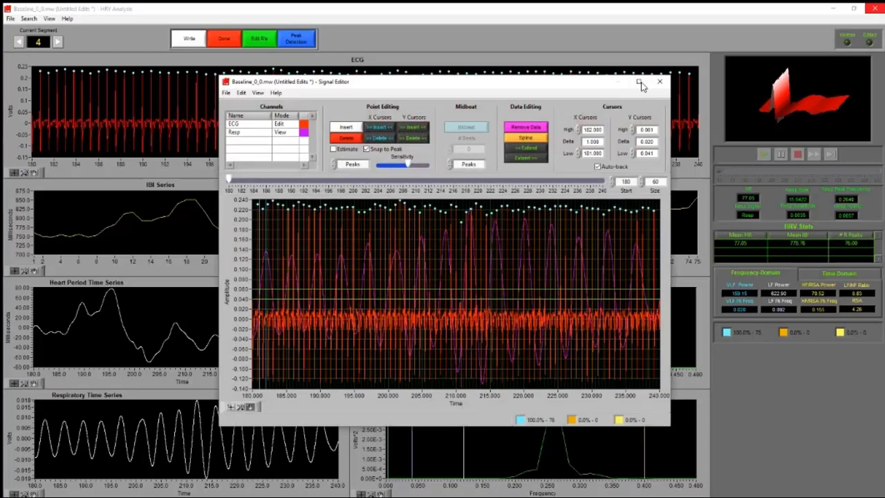
pyautogui.click(637, 88)
pyautogui.click(25, 483)
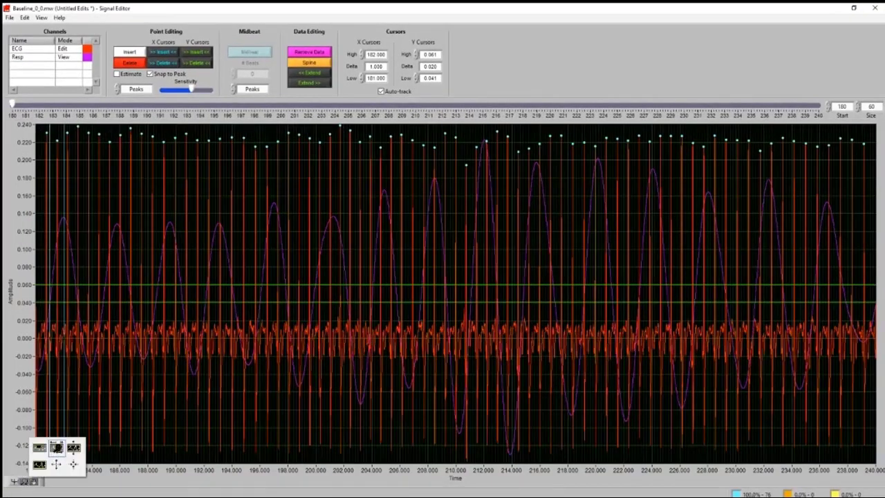
pyautogui.click(60, 447)
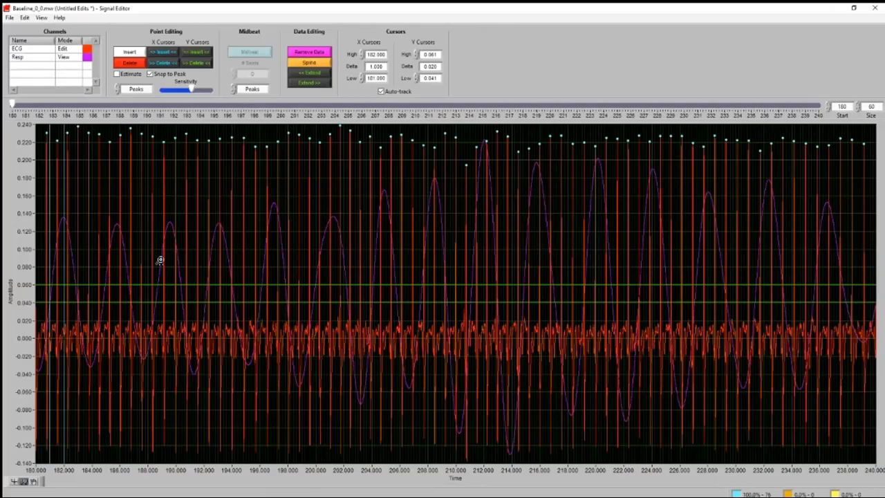
pyautogui.moveTo(173, 251); pyautogui.dragTo(559, 279)
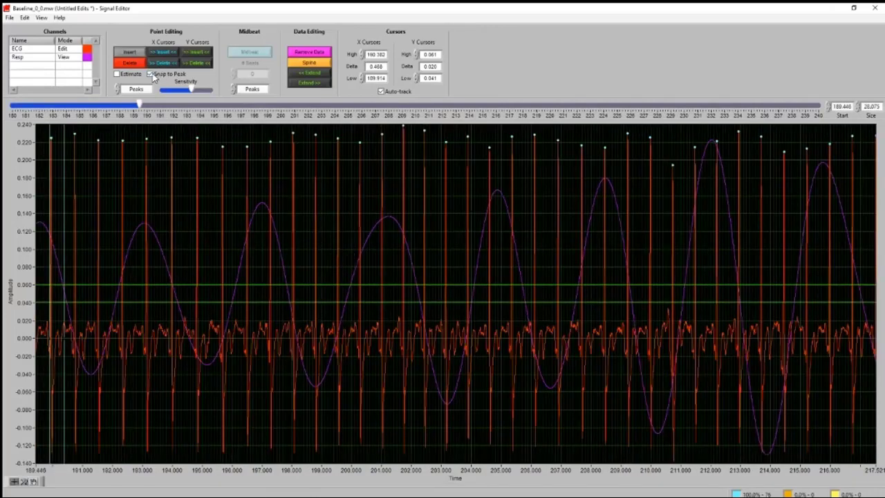
pyautogui.click(149, 73)
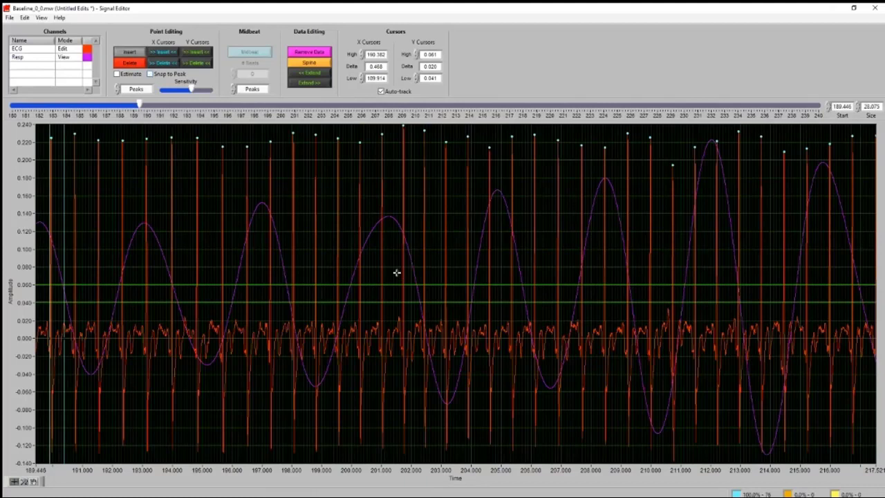
pyautogui.click(468, 138)
# Replace the R peak marker at about 203.9 s with a midbeat between X cursors at about 203.09 s and 204.71 s, and close the editor
pyautogui.click(24, 481)
pyautogui.moveTo(403, 220); pyautogui.dragTo(545, 231)
pyautogui.click(138, 64)
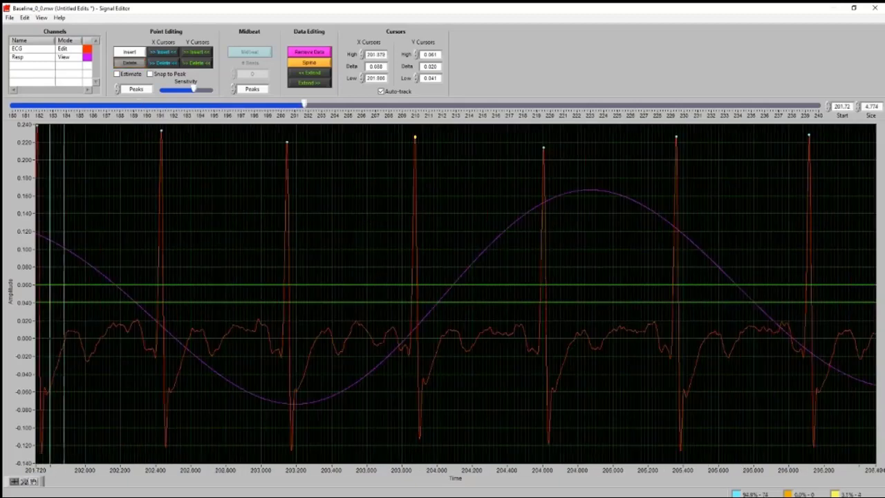
pyautogui.click(414, 138)
pyautogui.moveTo(64, 182); pyautogui.dragTo(561, 186)
pyautogui.hotkey('ctrl', 'm')
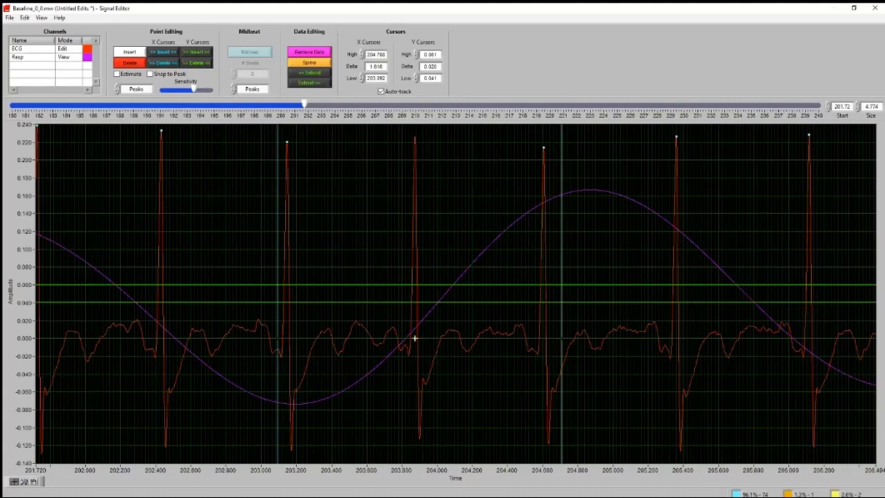
pyautogui.click(26, 18)
pyautogui.moveTo(43, 21)
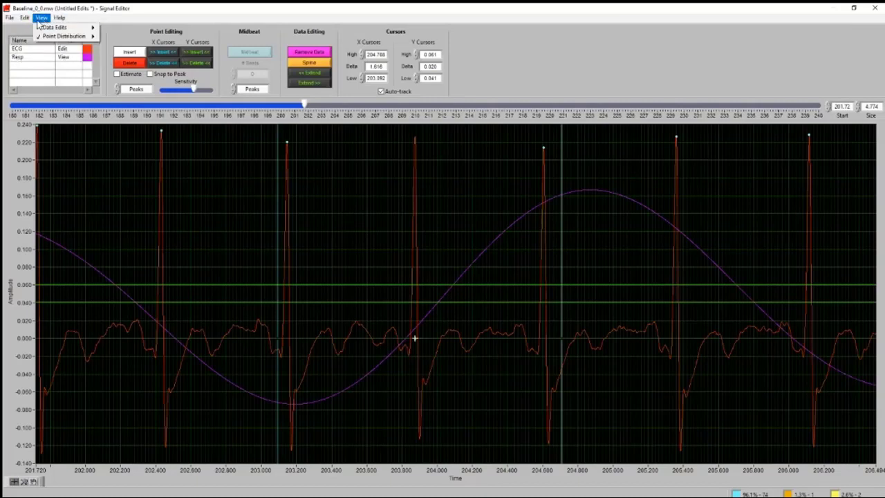
pyautogui.click(875, 8)
# Look through the segment search options in the baseline analysis
pyautogui.click(39, 43)
pyautogui.click(42, 29)
pyautogui.click(28, 19)
pyautogui.moveTo(68, 28)
pyautogui.click(106, 38)
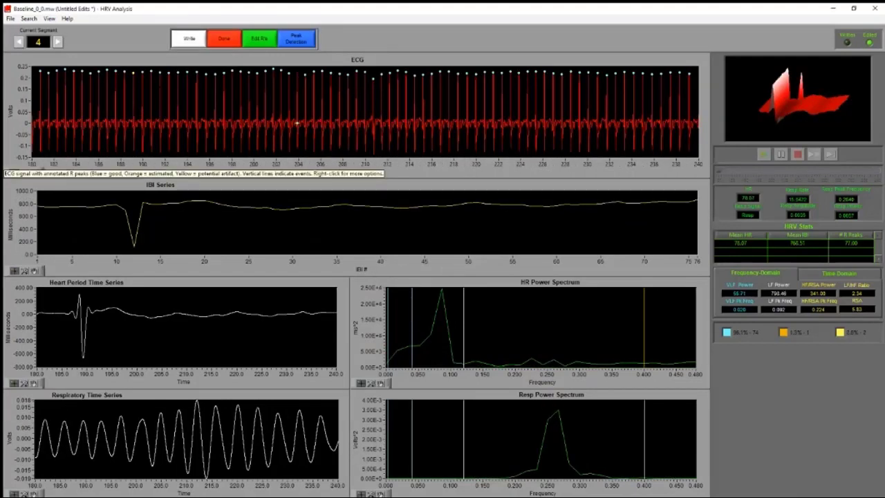
# Reopen segment 4 in a maximized Signal Editor, examine the point-checking details of the flagged R peak at about 189.13 s, and close the editor
pyautogui.click(269, 40)
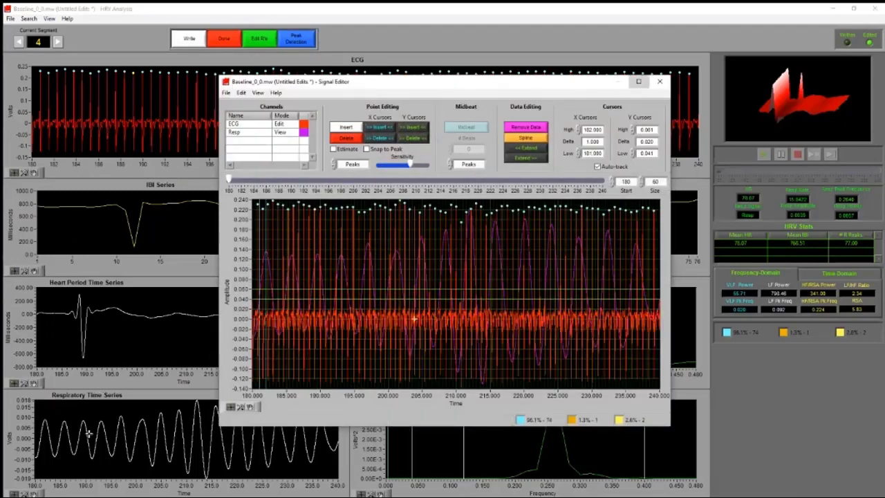
pyautogui.click(638, 81)
pyautogui.click(25, 481)
pyautogui.click(56, 446)
pyautogui.moveTo(98, 253); pyautogui.dragTo(290, 274)
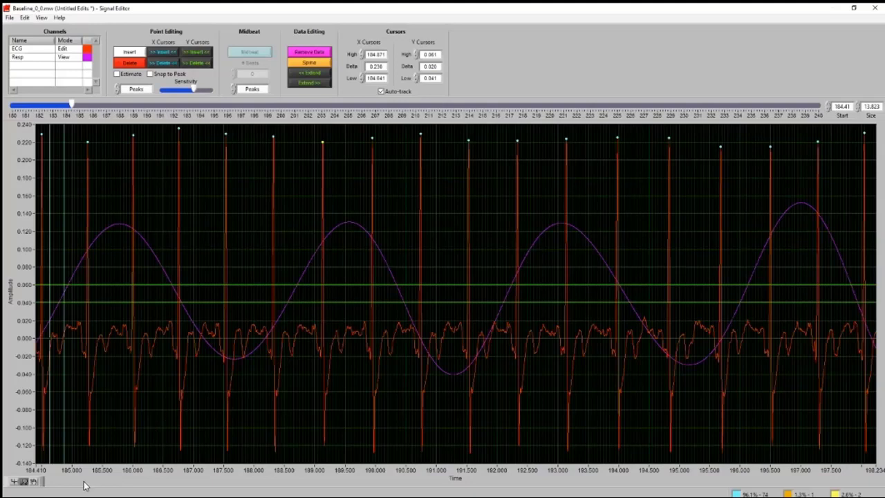
pyautogui.click(14, 482)
pyautogui.moveTo(323, 142)
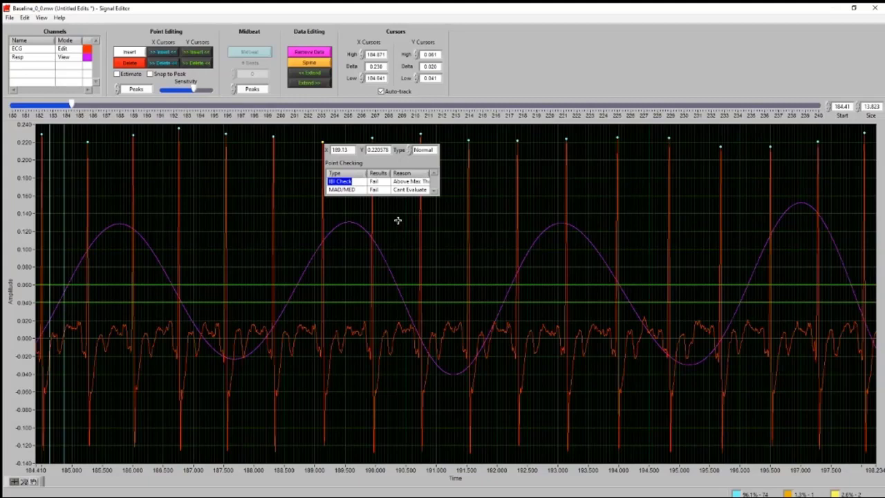
pyautogui.click(441, 230)
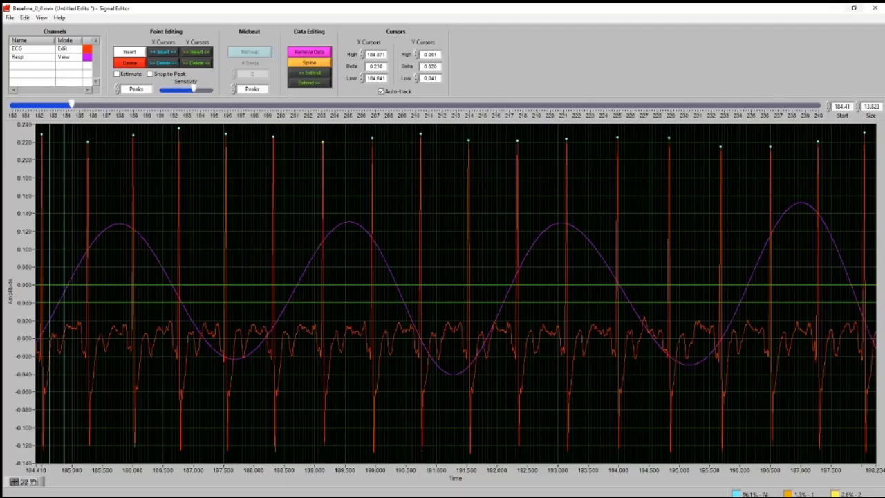
pyautogui.click(875, 7)
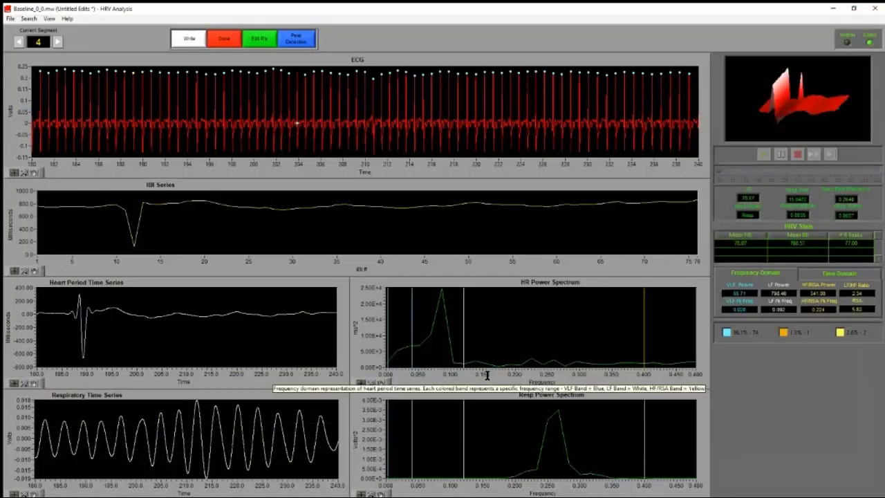